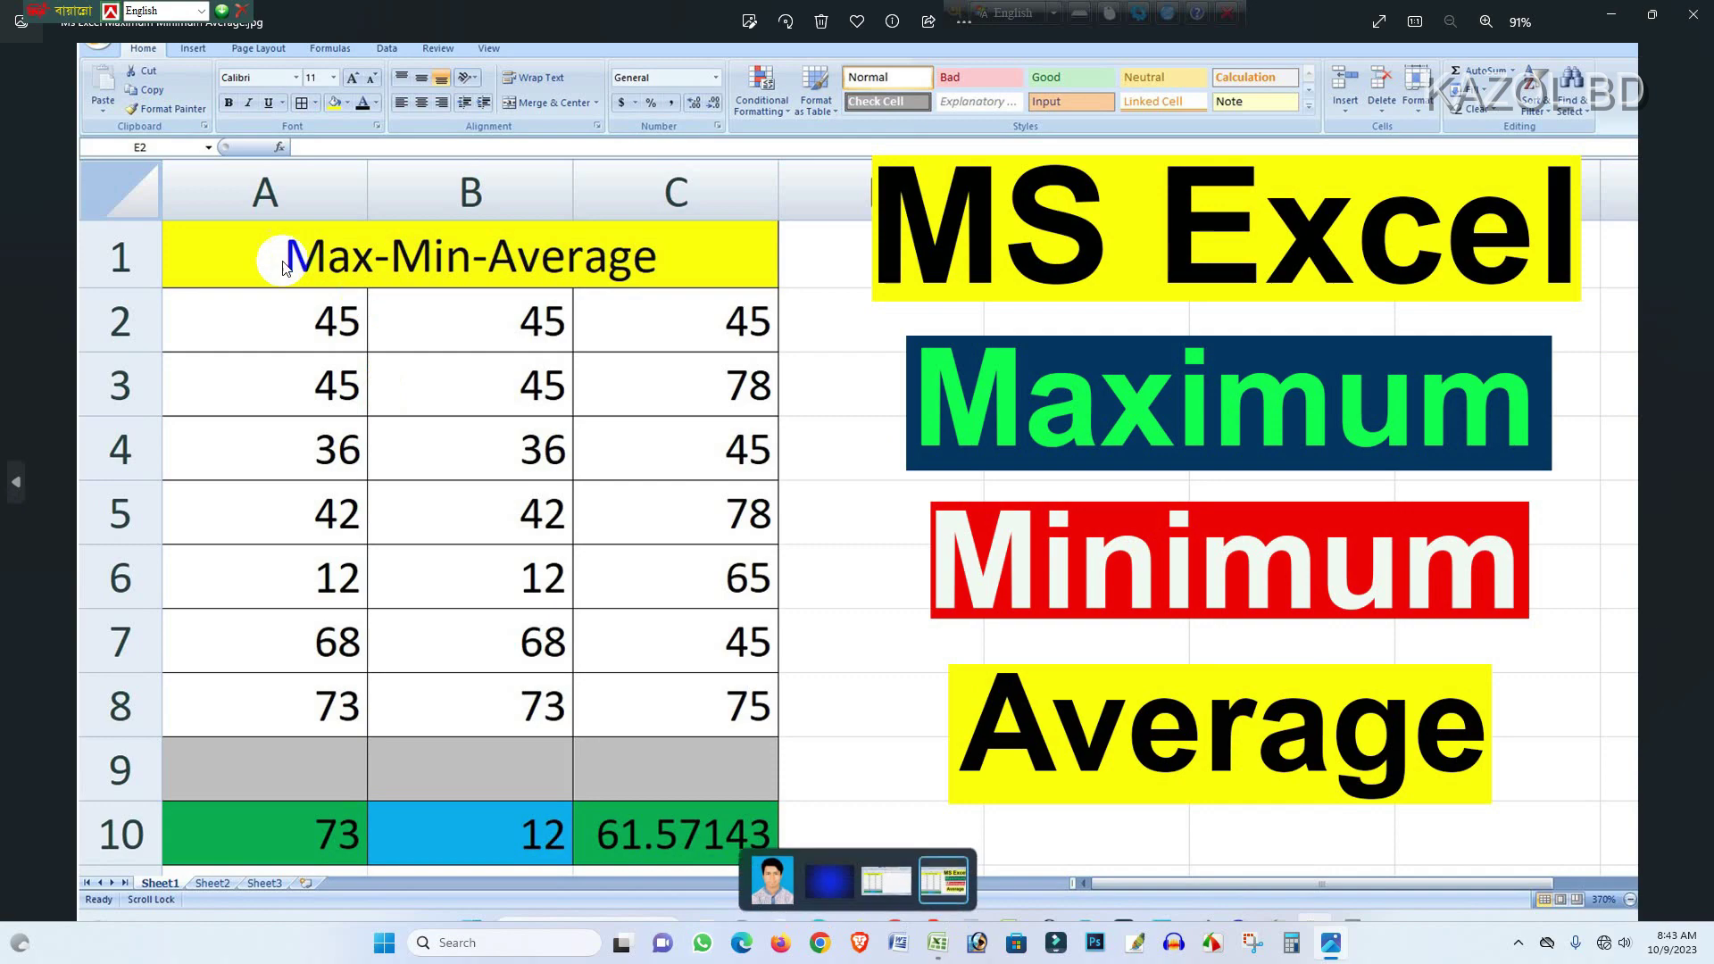
Switch from the image viewer to the blank Excel workbook and enter the heading Max-Min-Average in cell A1
click(1693, 14)
click(956, 943)
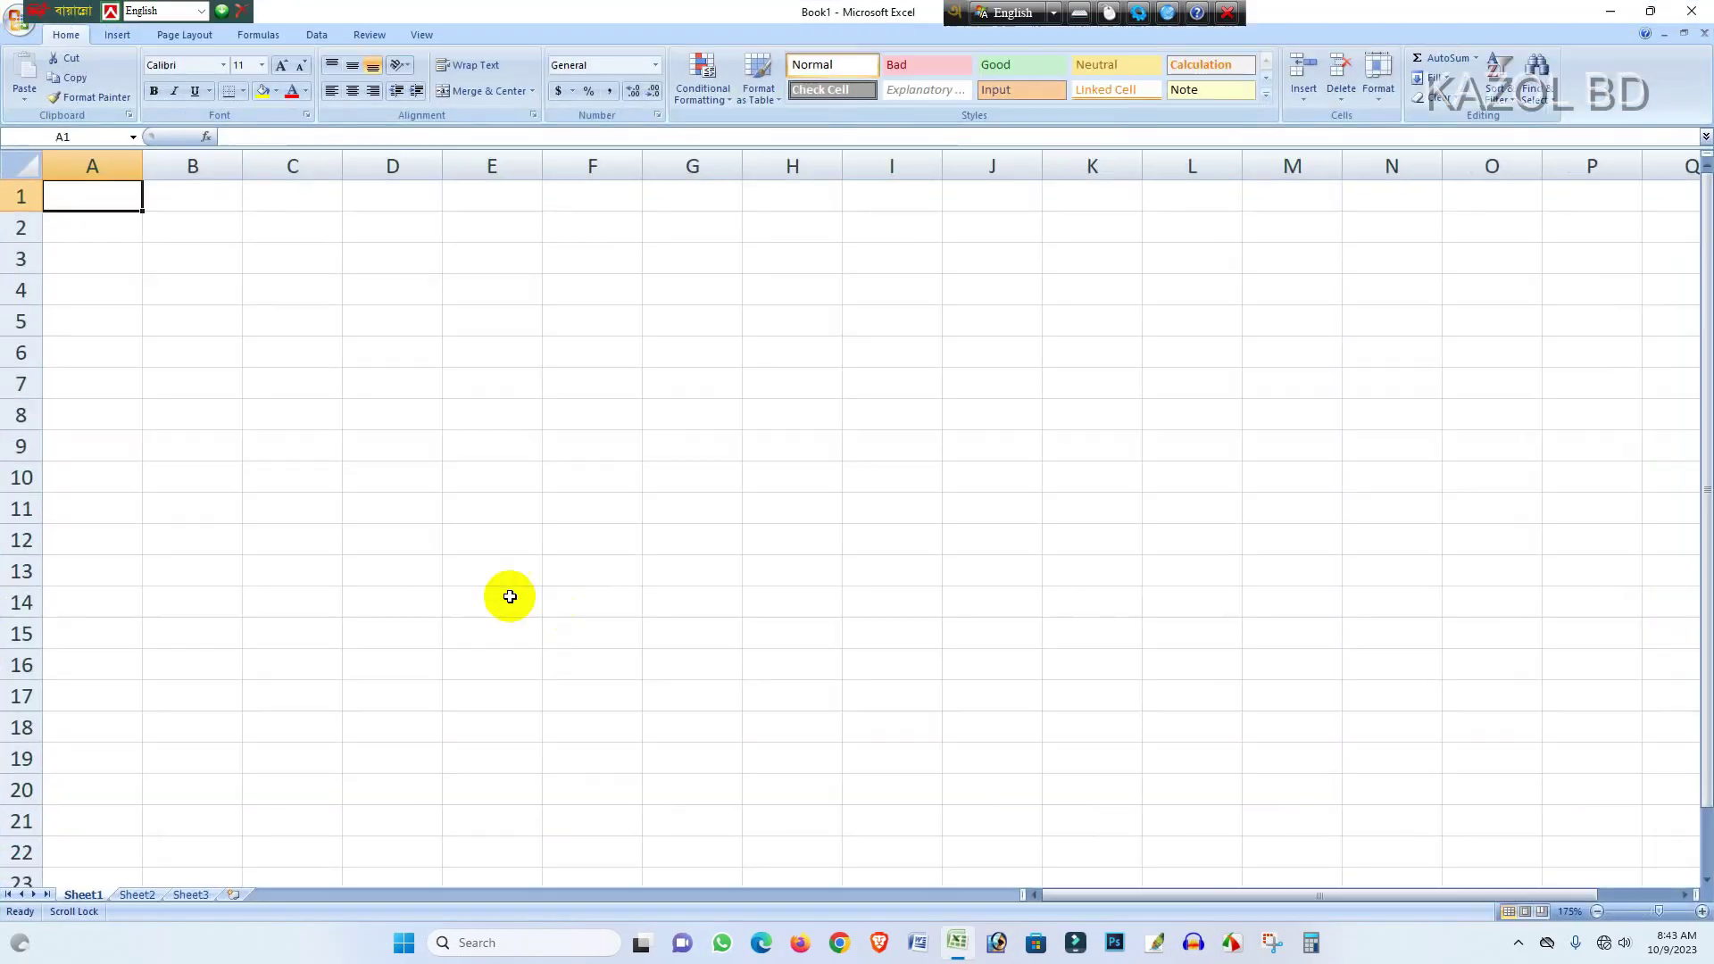
double_click(102, 206)
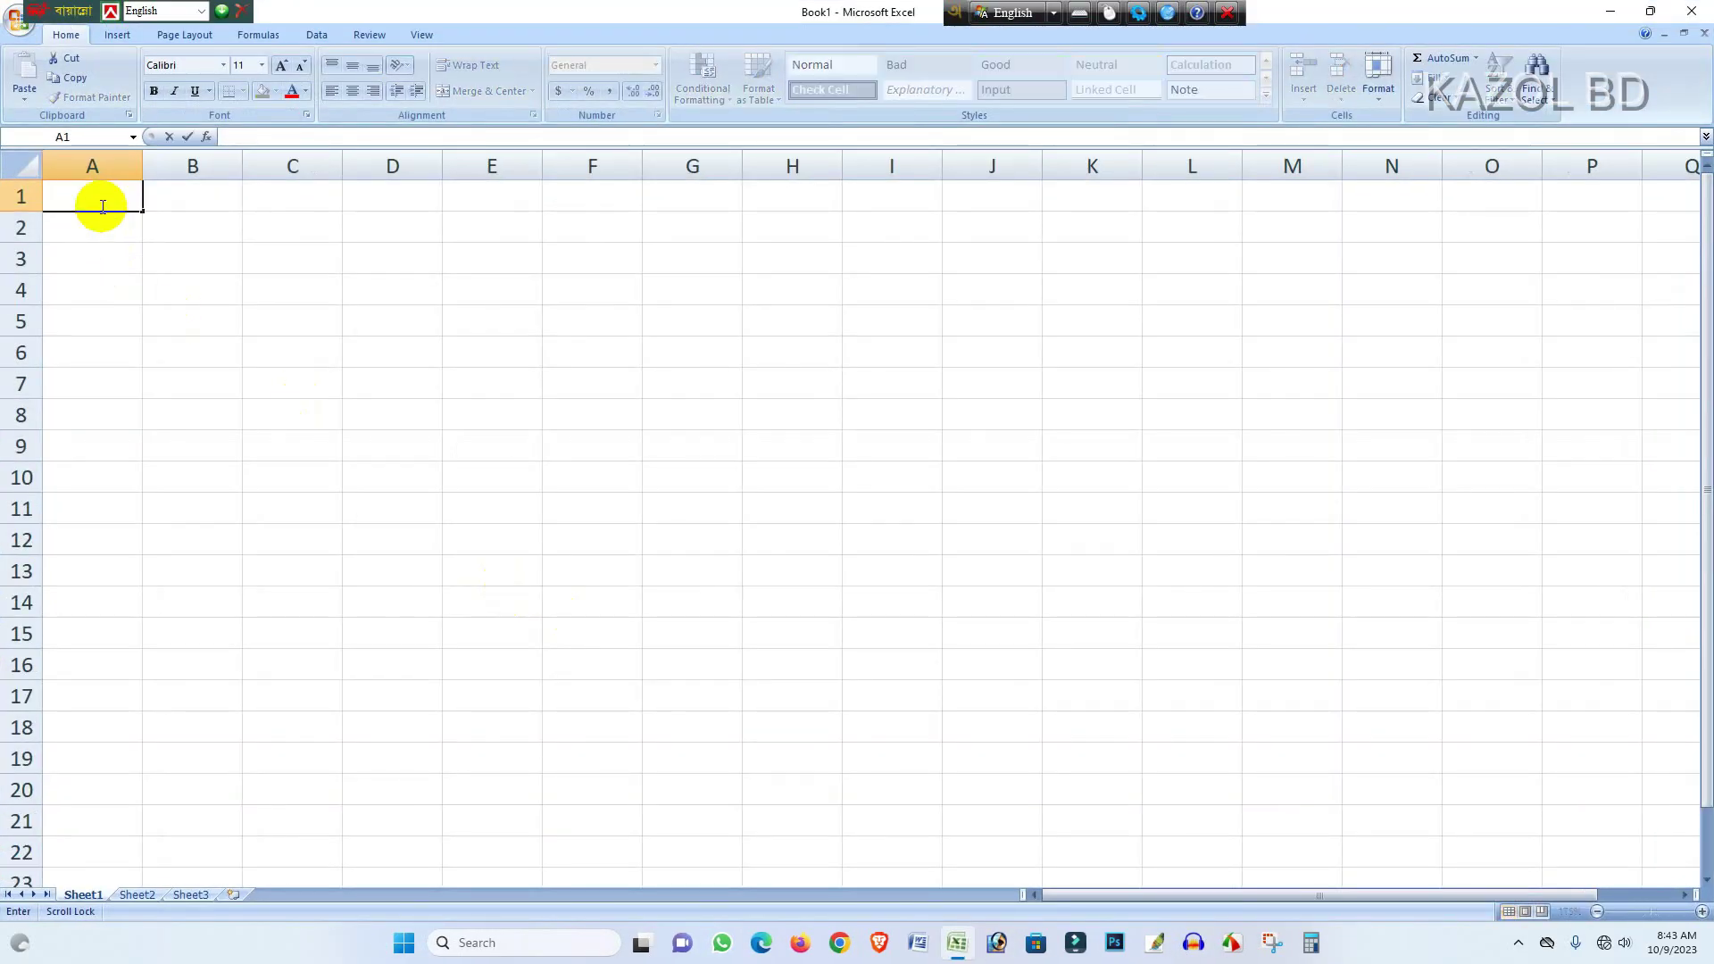
text(Maz)
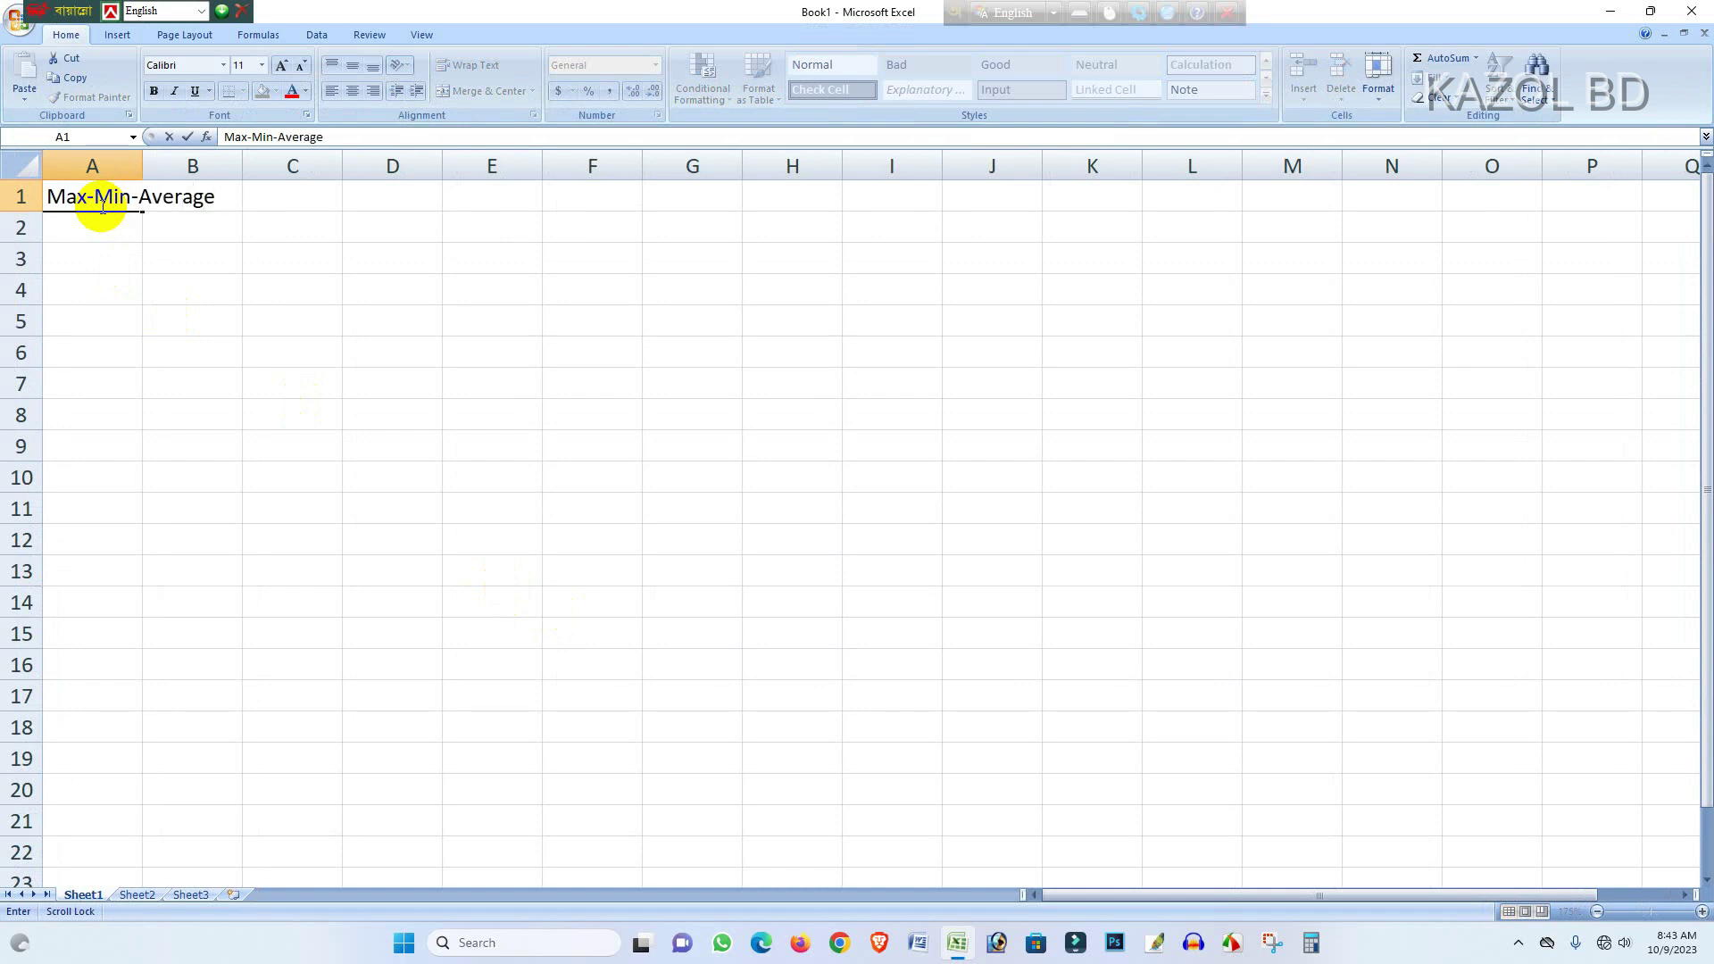
Merge and center the heading across cells A1 to C1 and give it a yellow fill
drag(291, 199, 65, 199)
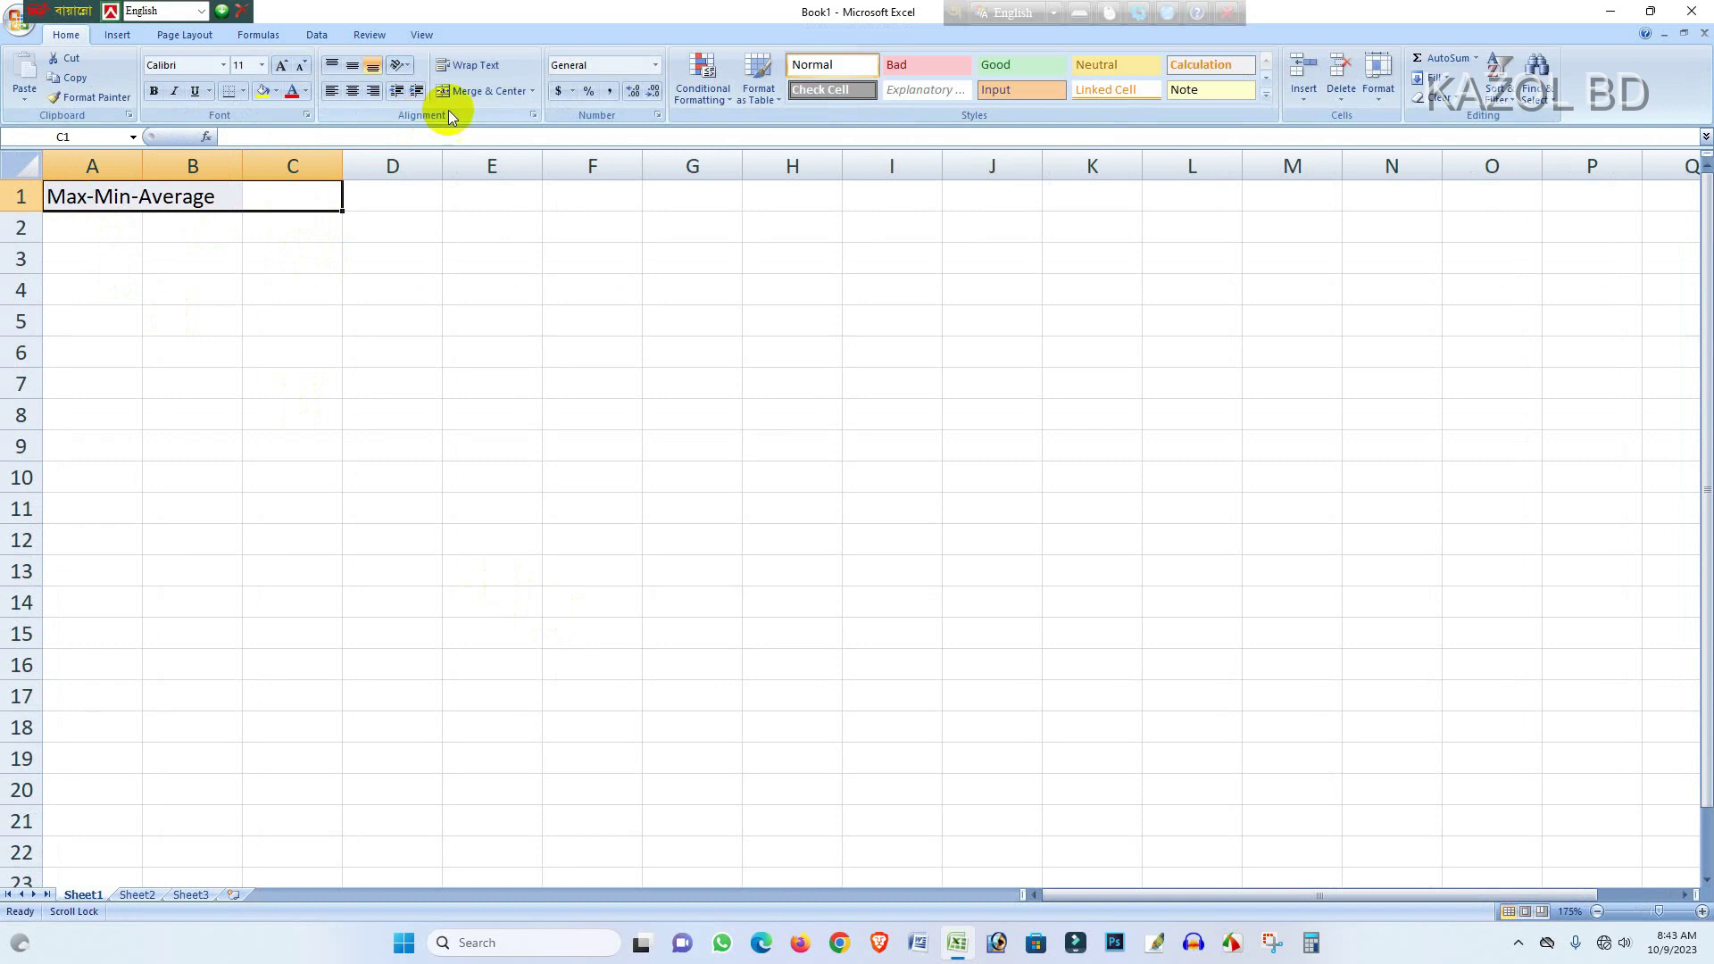
click(486, 91)
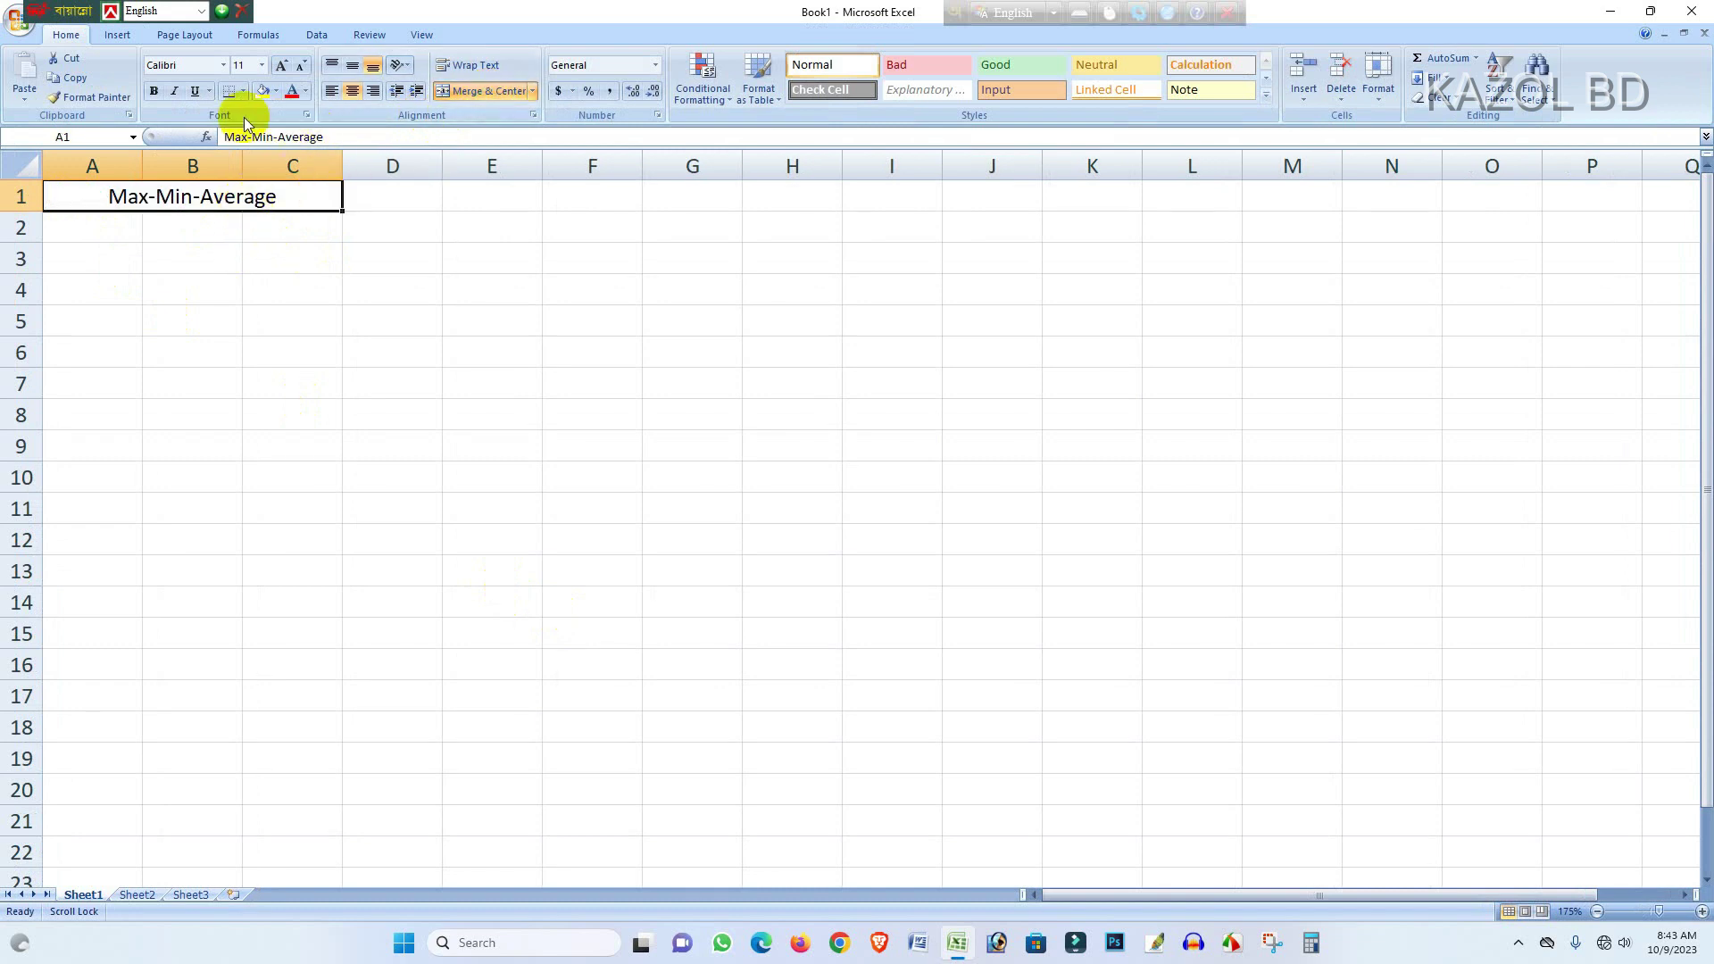
click(276, 91)
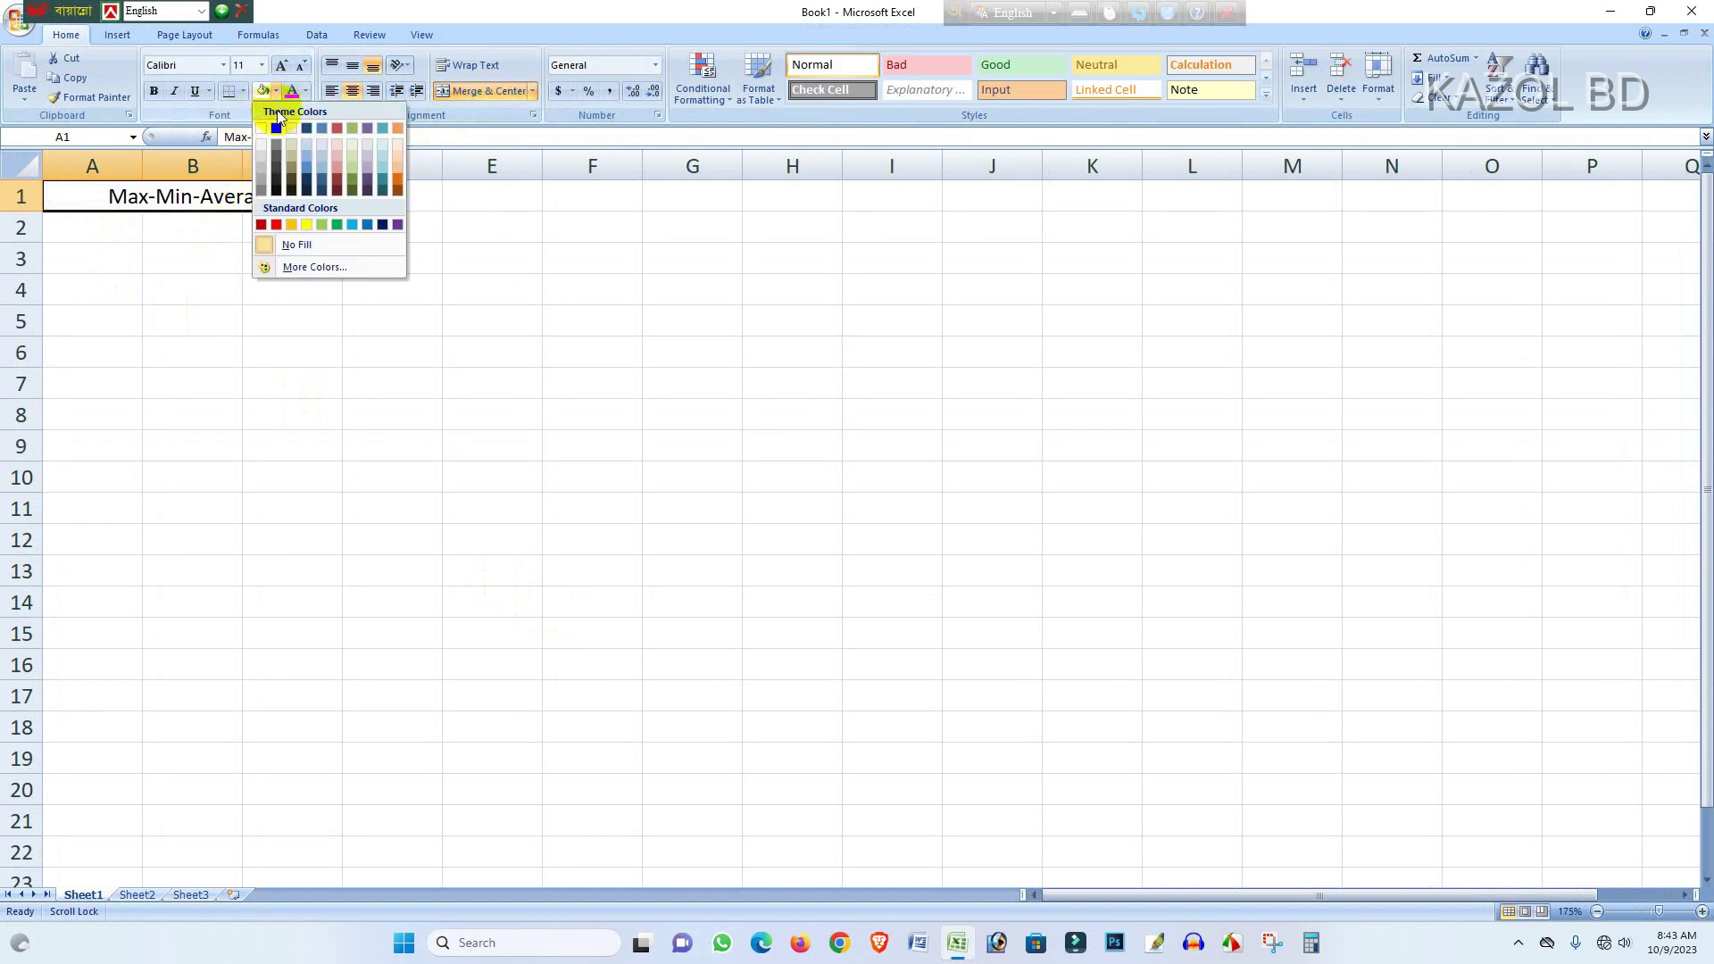
click(314, 231)
Enlarge the font size of the merged Max-Min-Average heading by several increments
scroll(366, 206, up, 10)
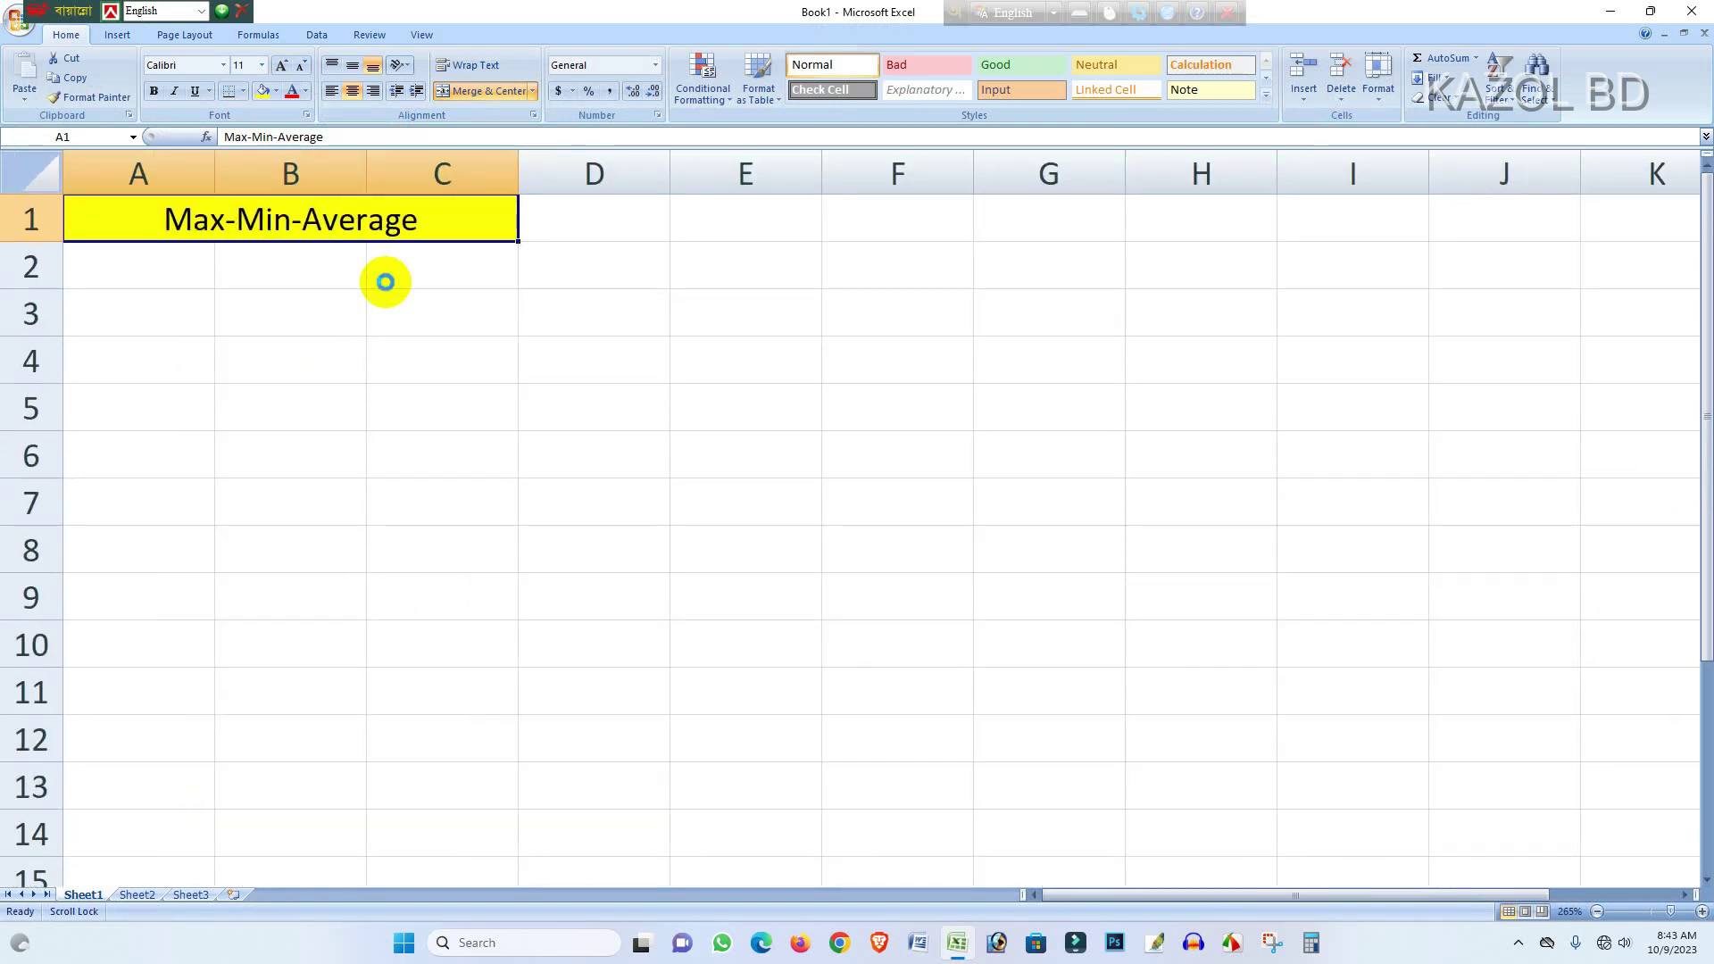
scroll(395, 286, up, 3)
click(769, 256)
click(436, 245)
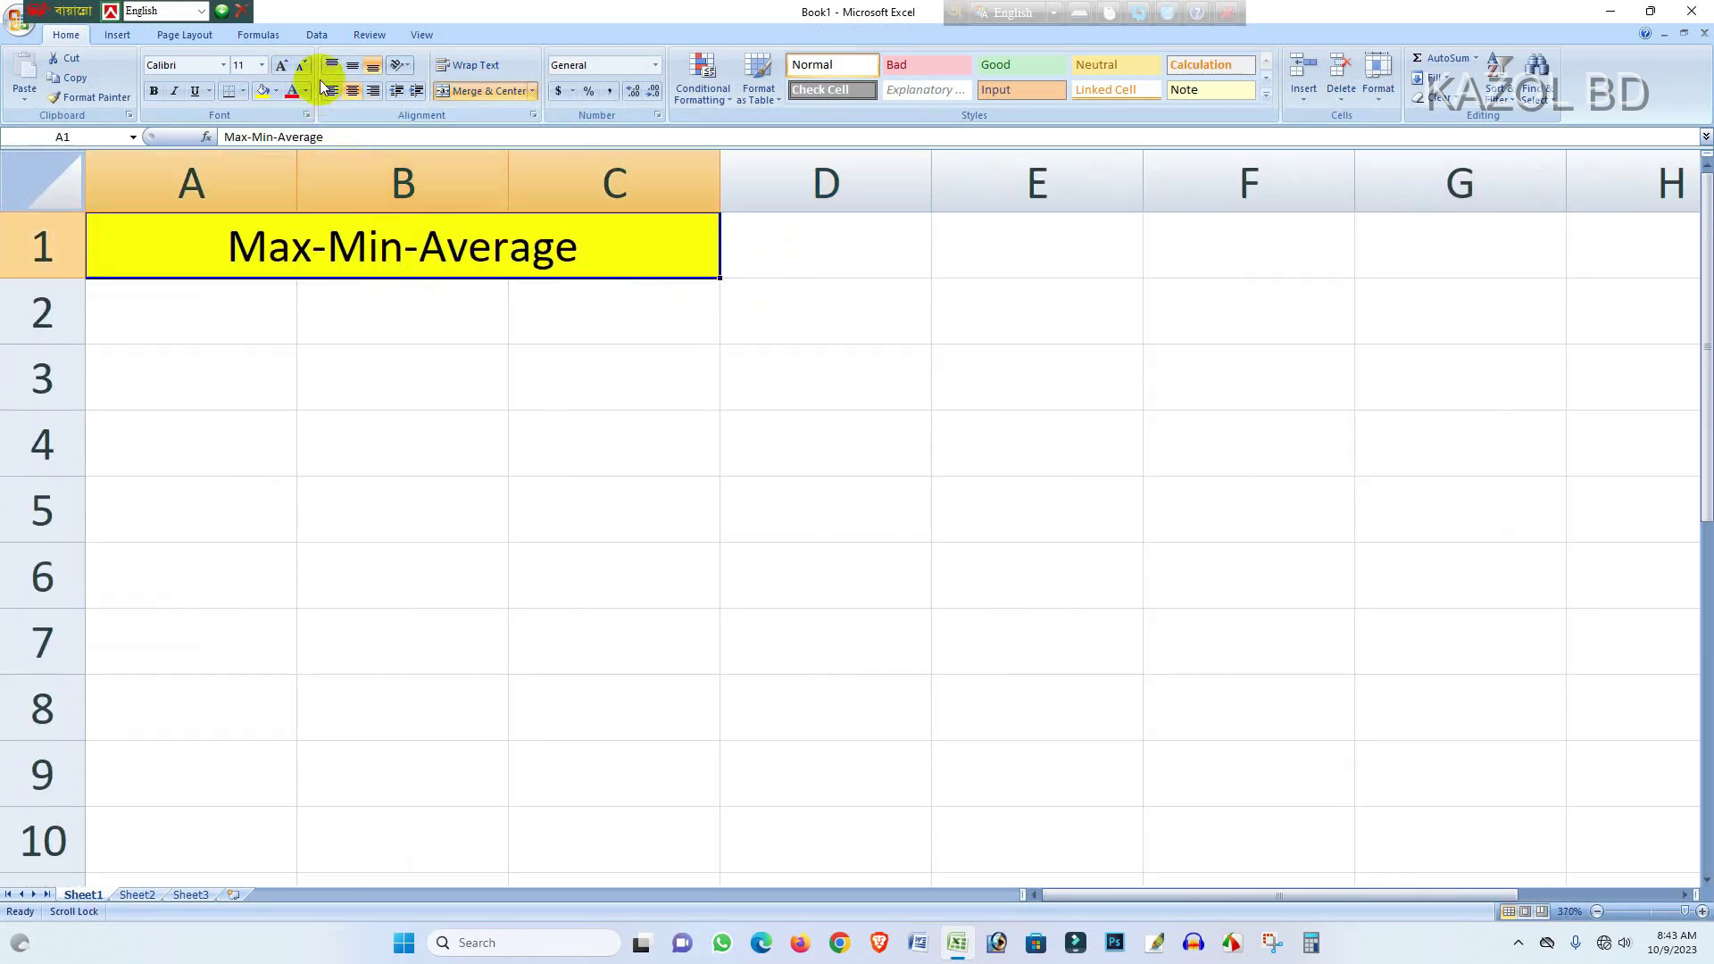
click(284, 64)
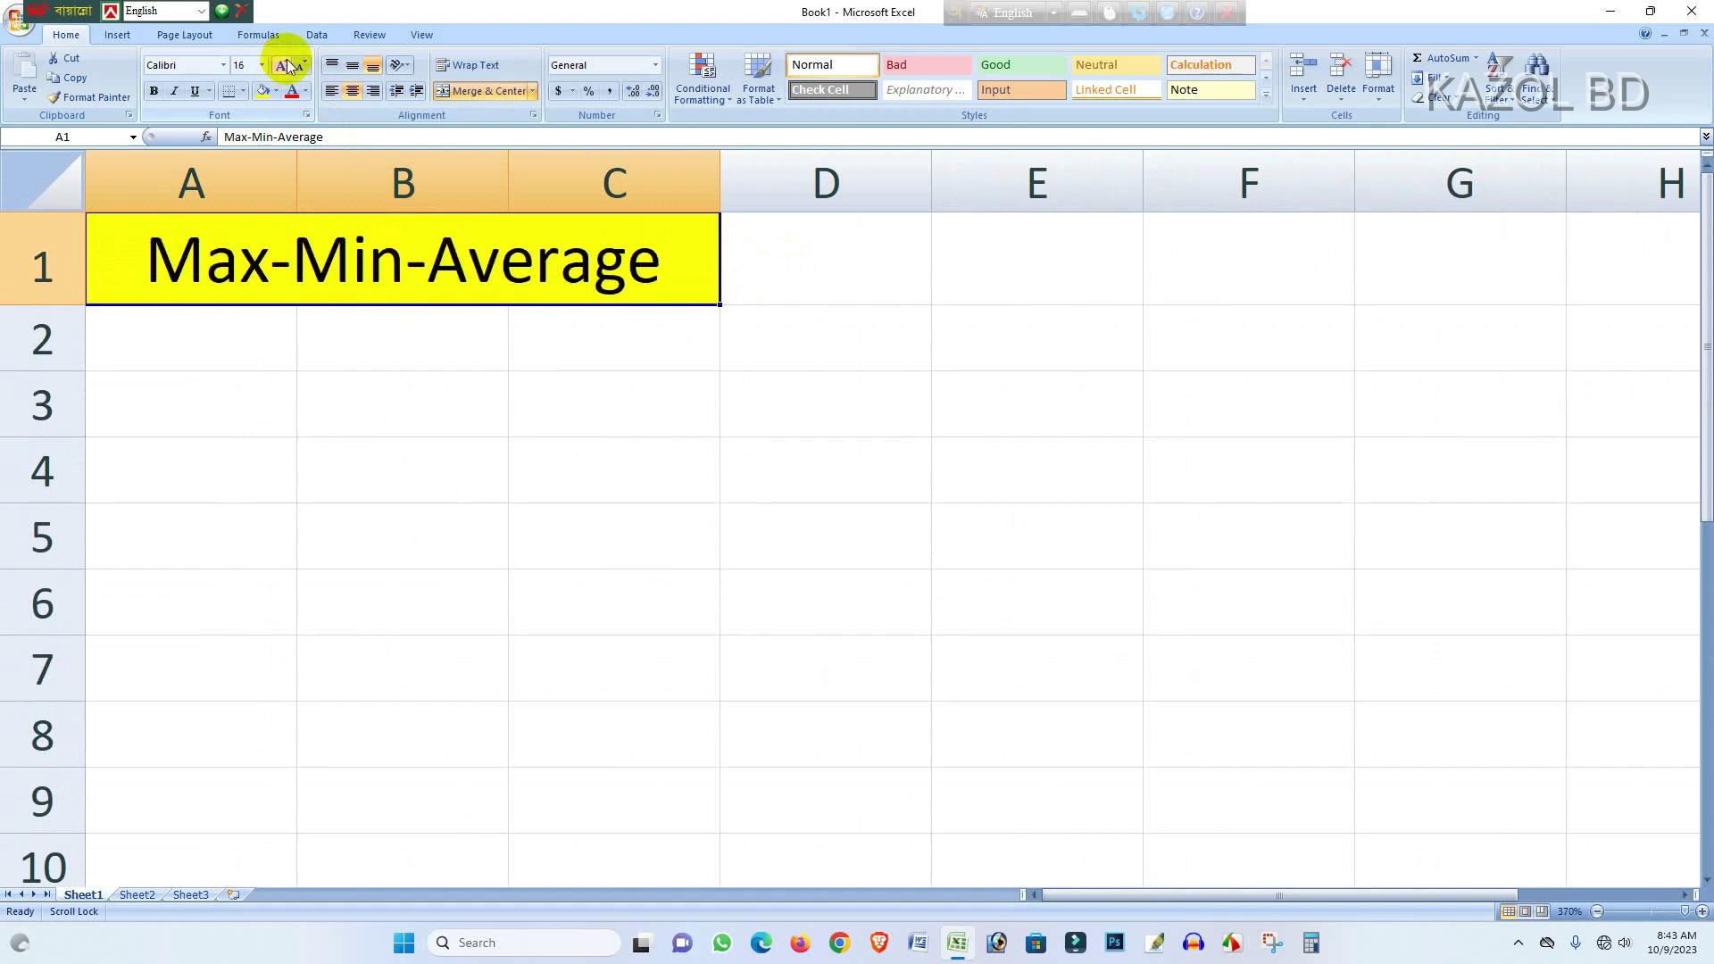
click(283, 64)
Enter the values 78, 97, 44, 454, 545, 78, 54 and 57 down column A in cells A2 to A9
click(224, 362)
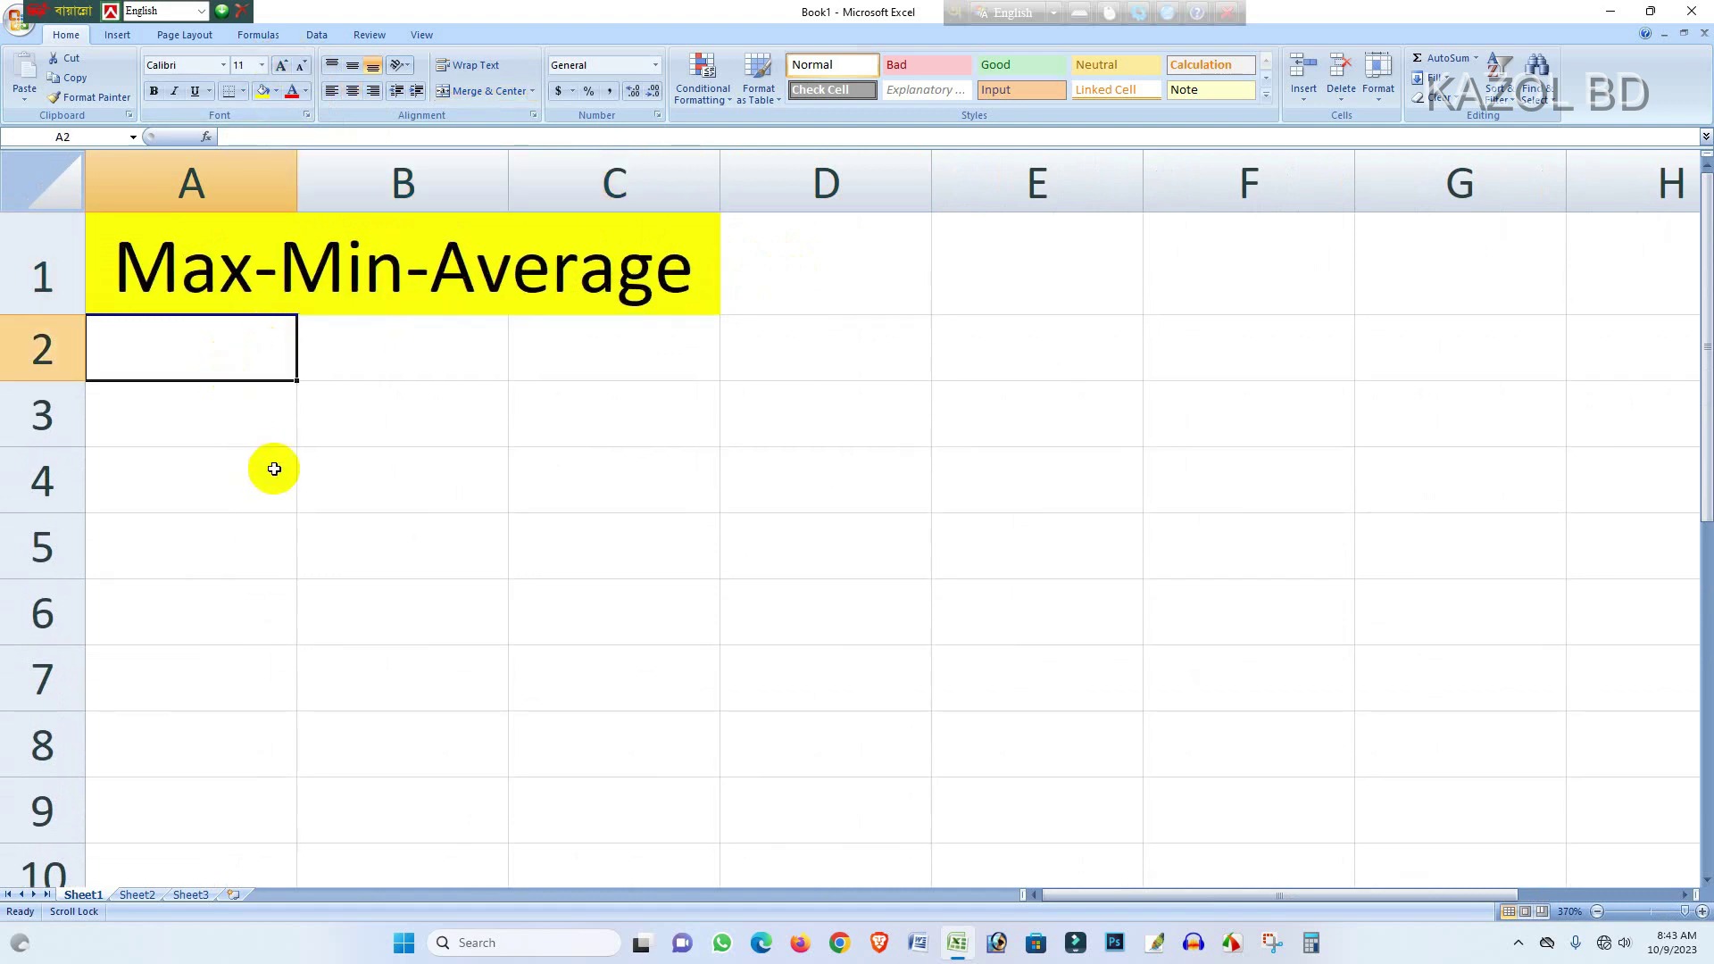
scroll(283, 392, down, 1)
scroll(283, 391, down, 8)
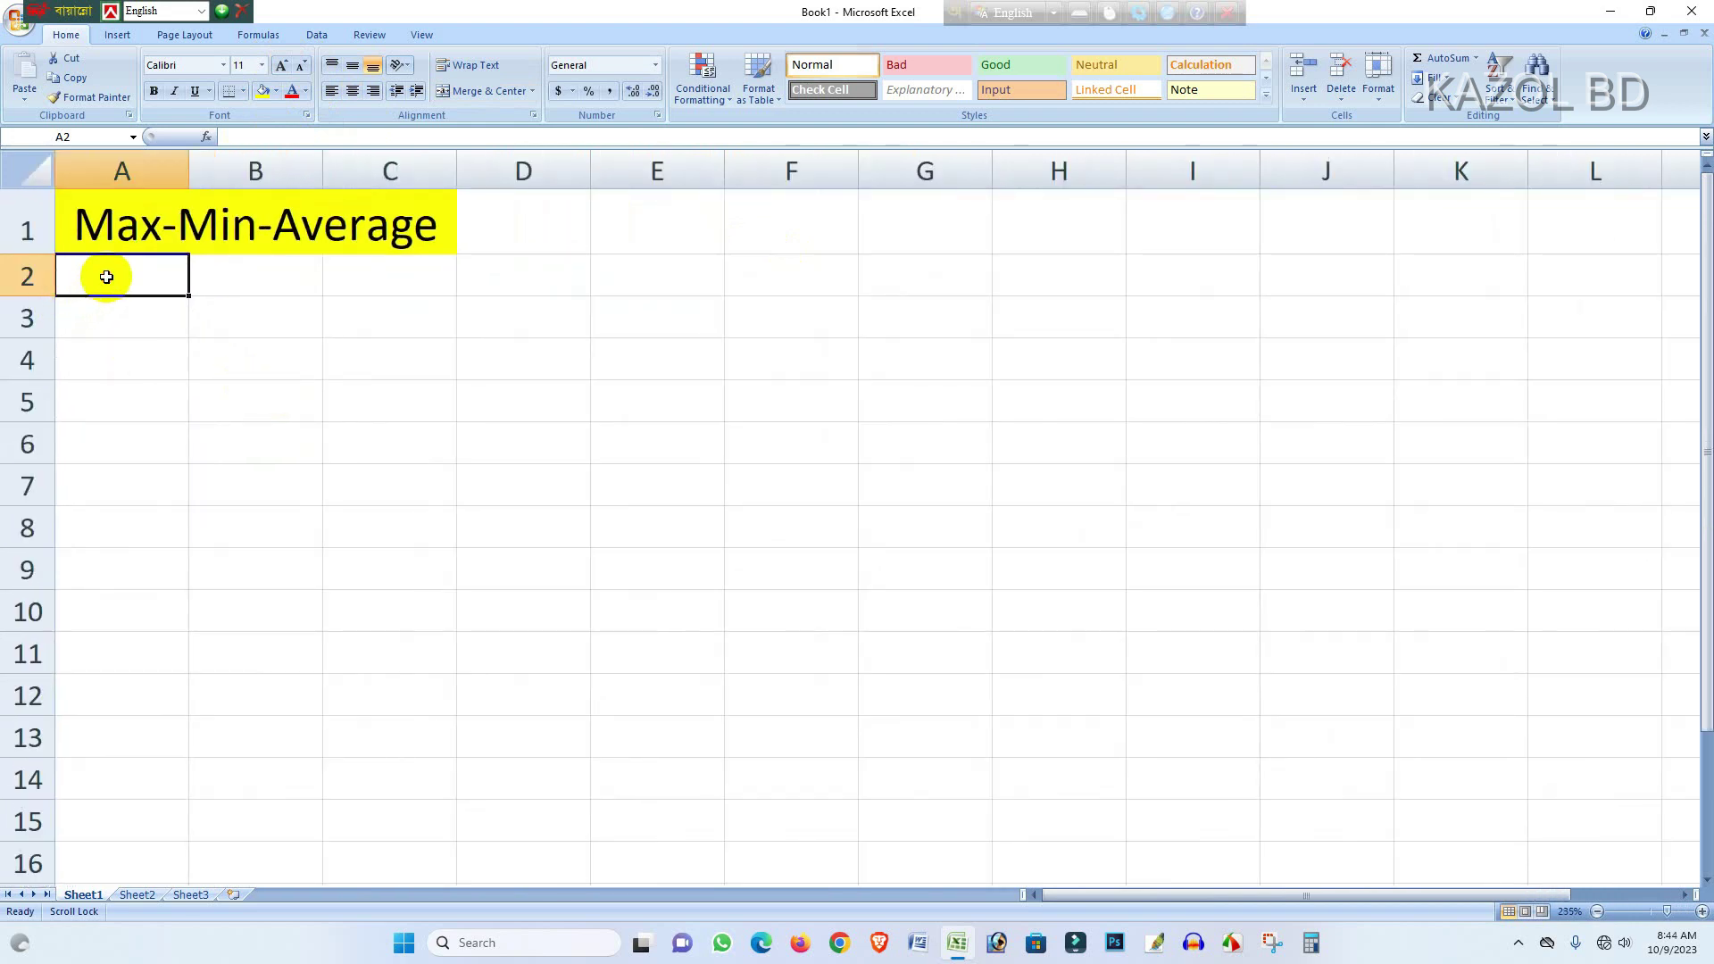
double_click(112, 278)
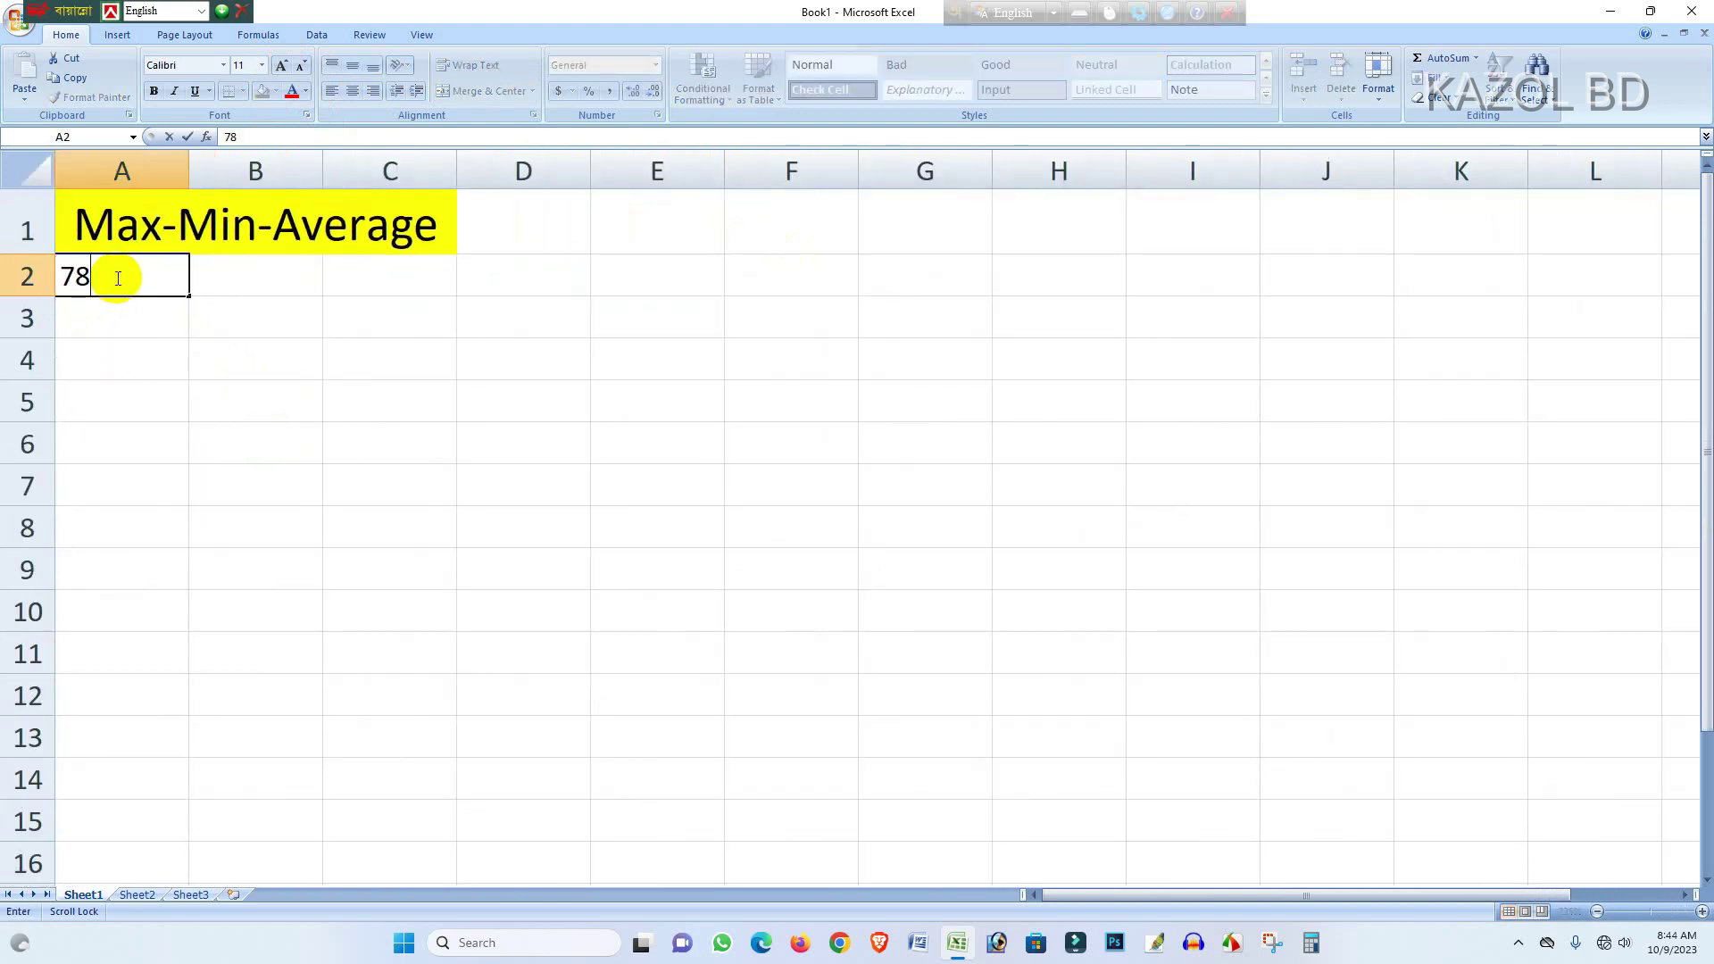
text(78)
click(126, 318)
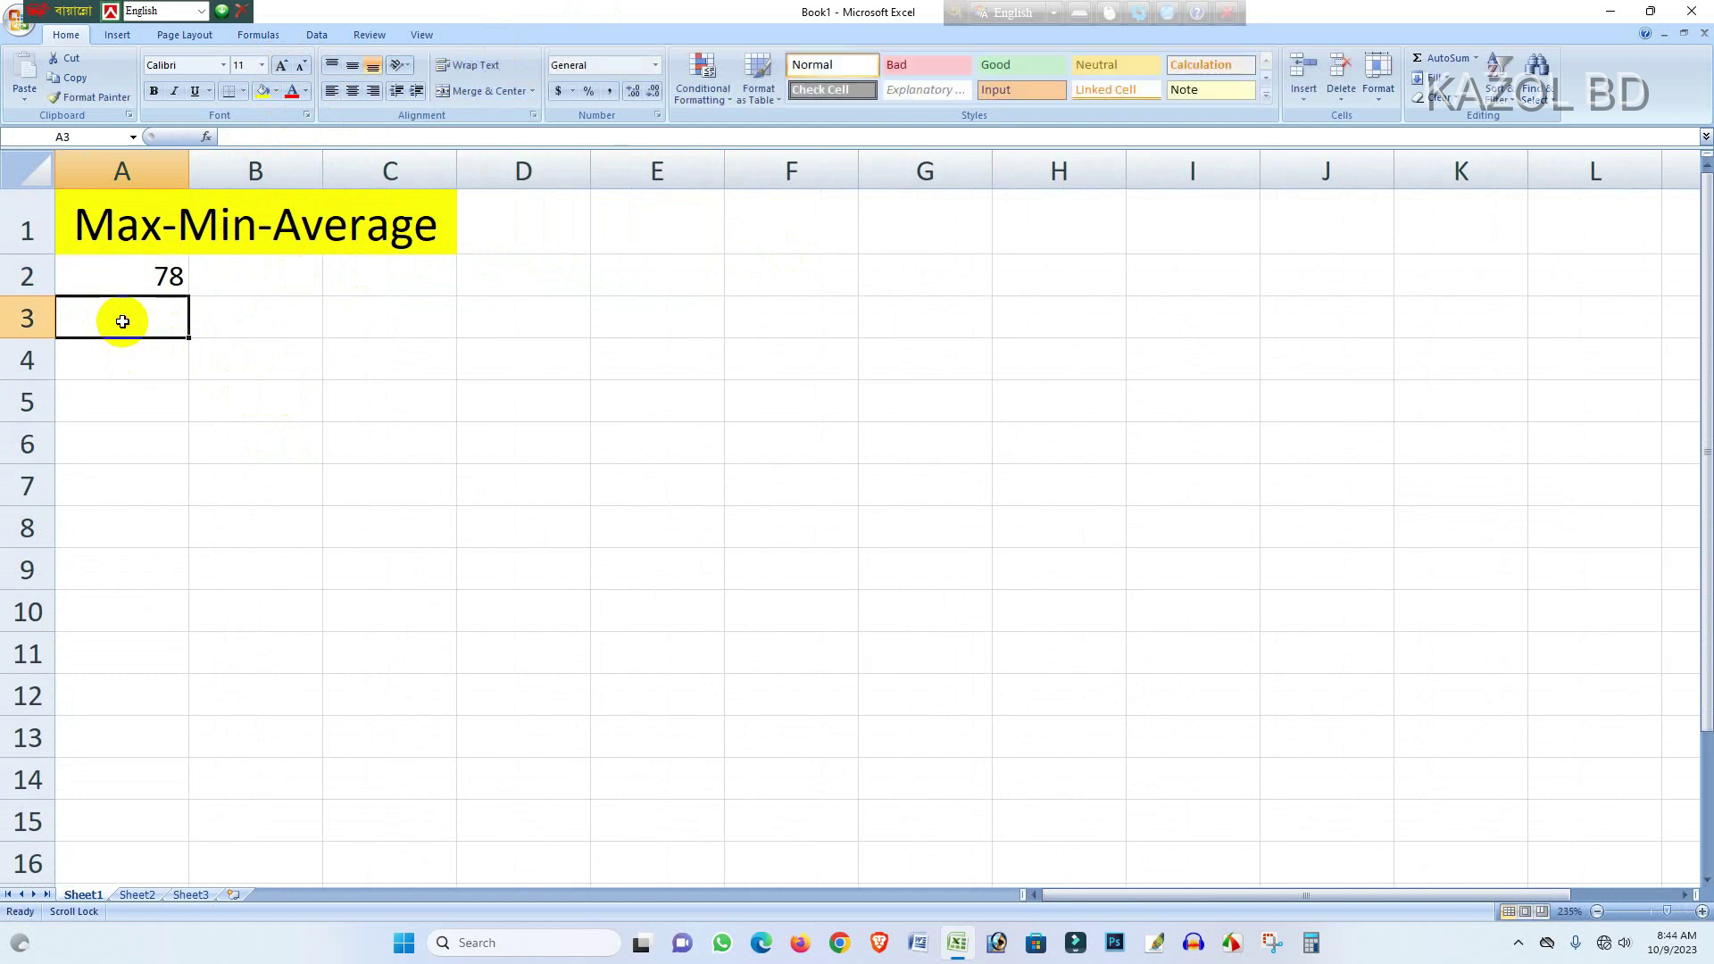
text(97)
click(130, 353)
text(44)
click(128, 410)
text(454)
click(126, 455)
text(545)
click(127, 488)
text(78)
click(128, 534)
text(54)
click(129, 570)
text(57)
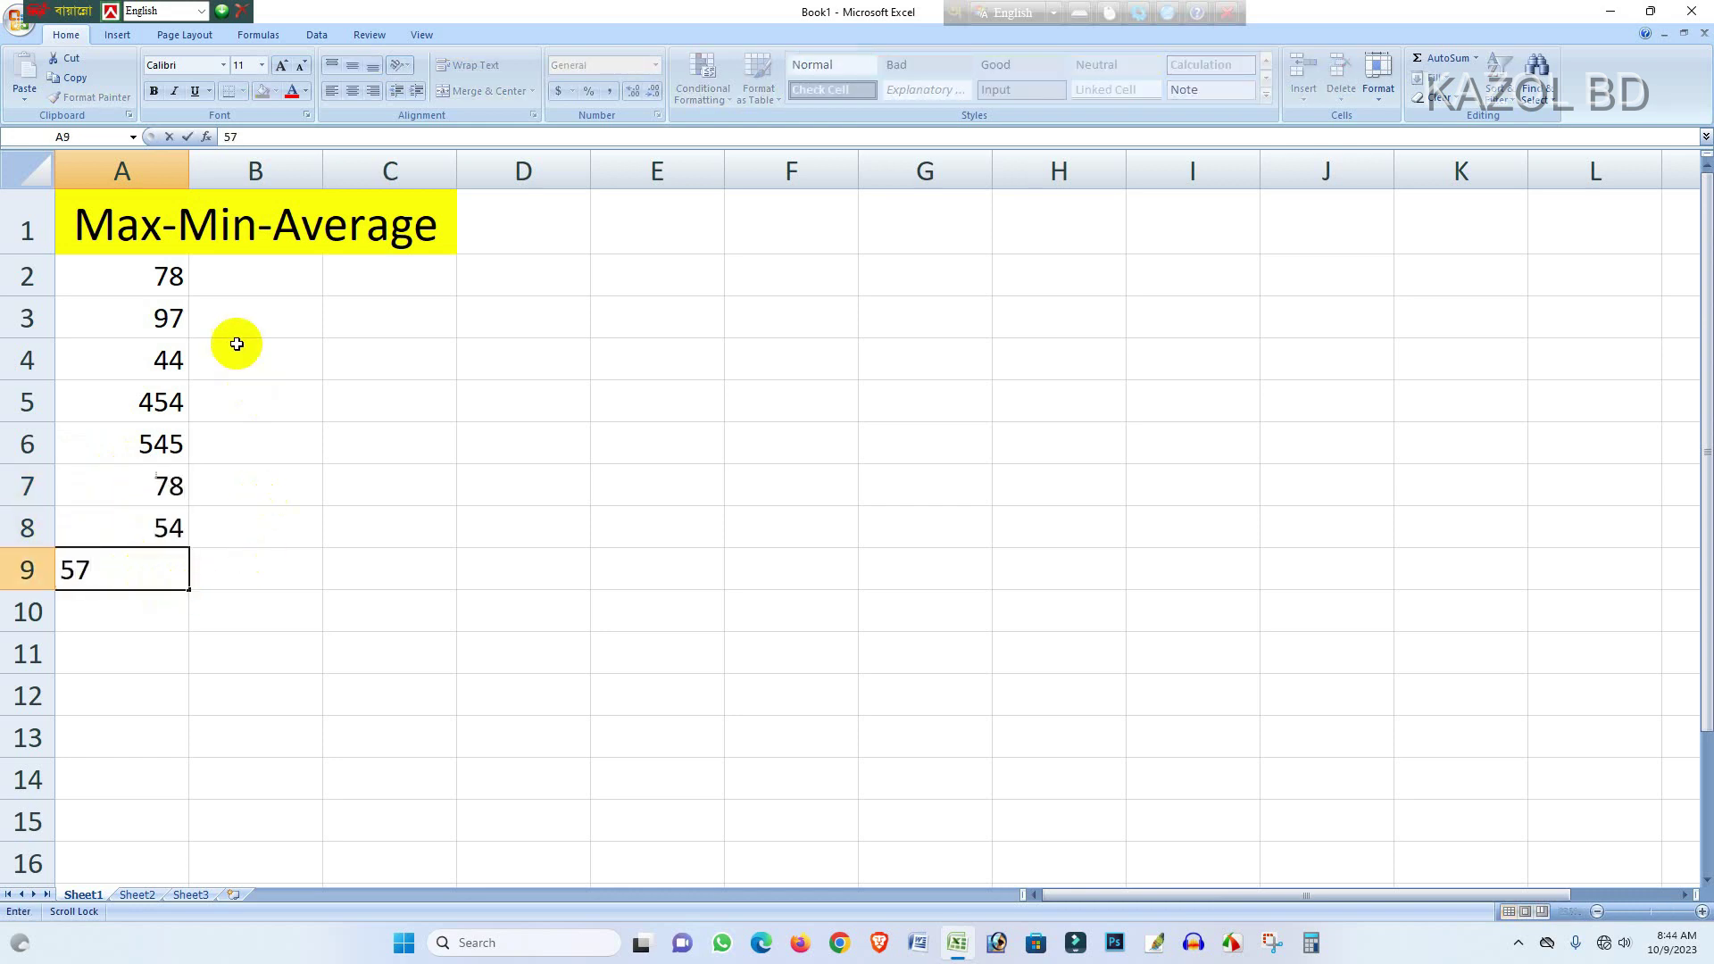
click(256, 275)
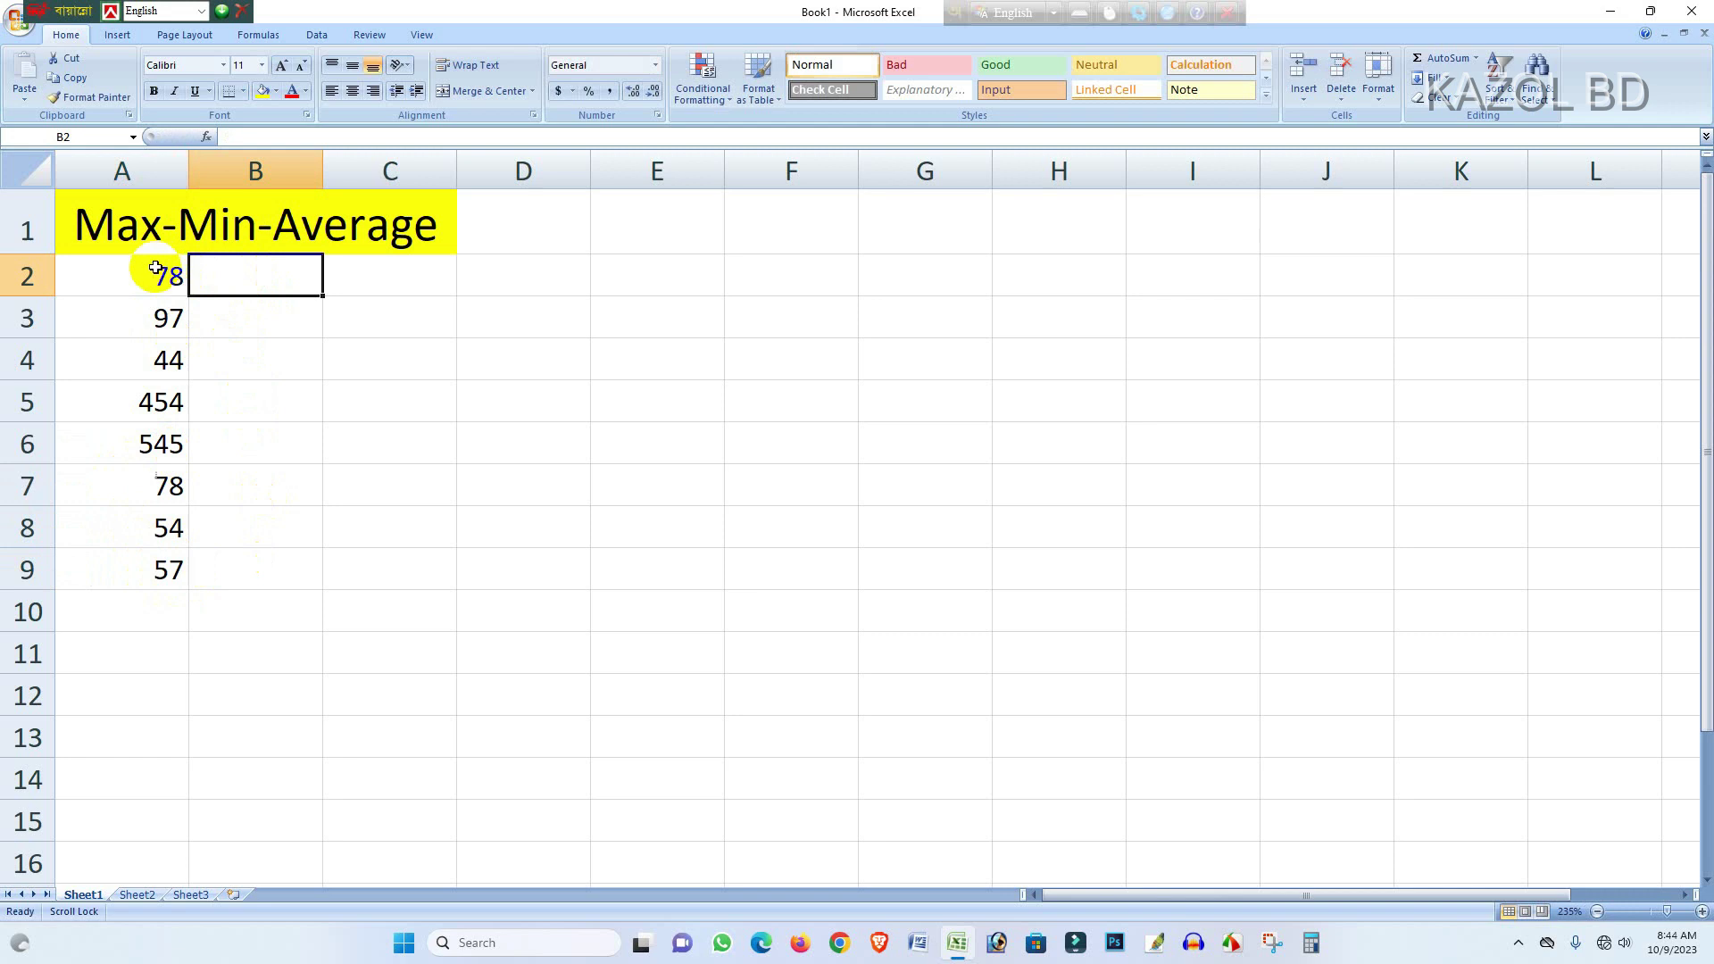
Calculate the maximum of the column A values in cell A11 with the formula =Max(A2:A9)
click(126, 612)
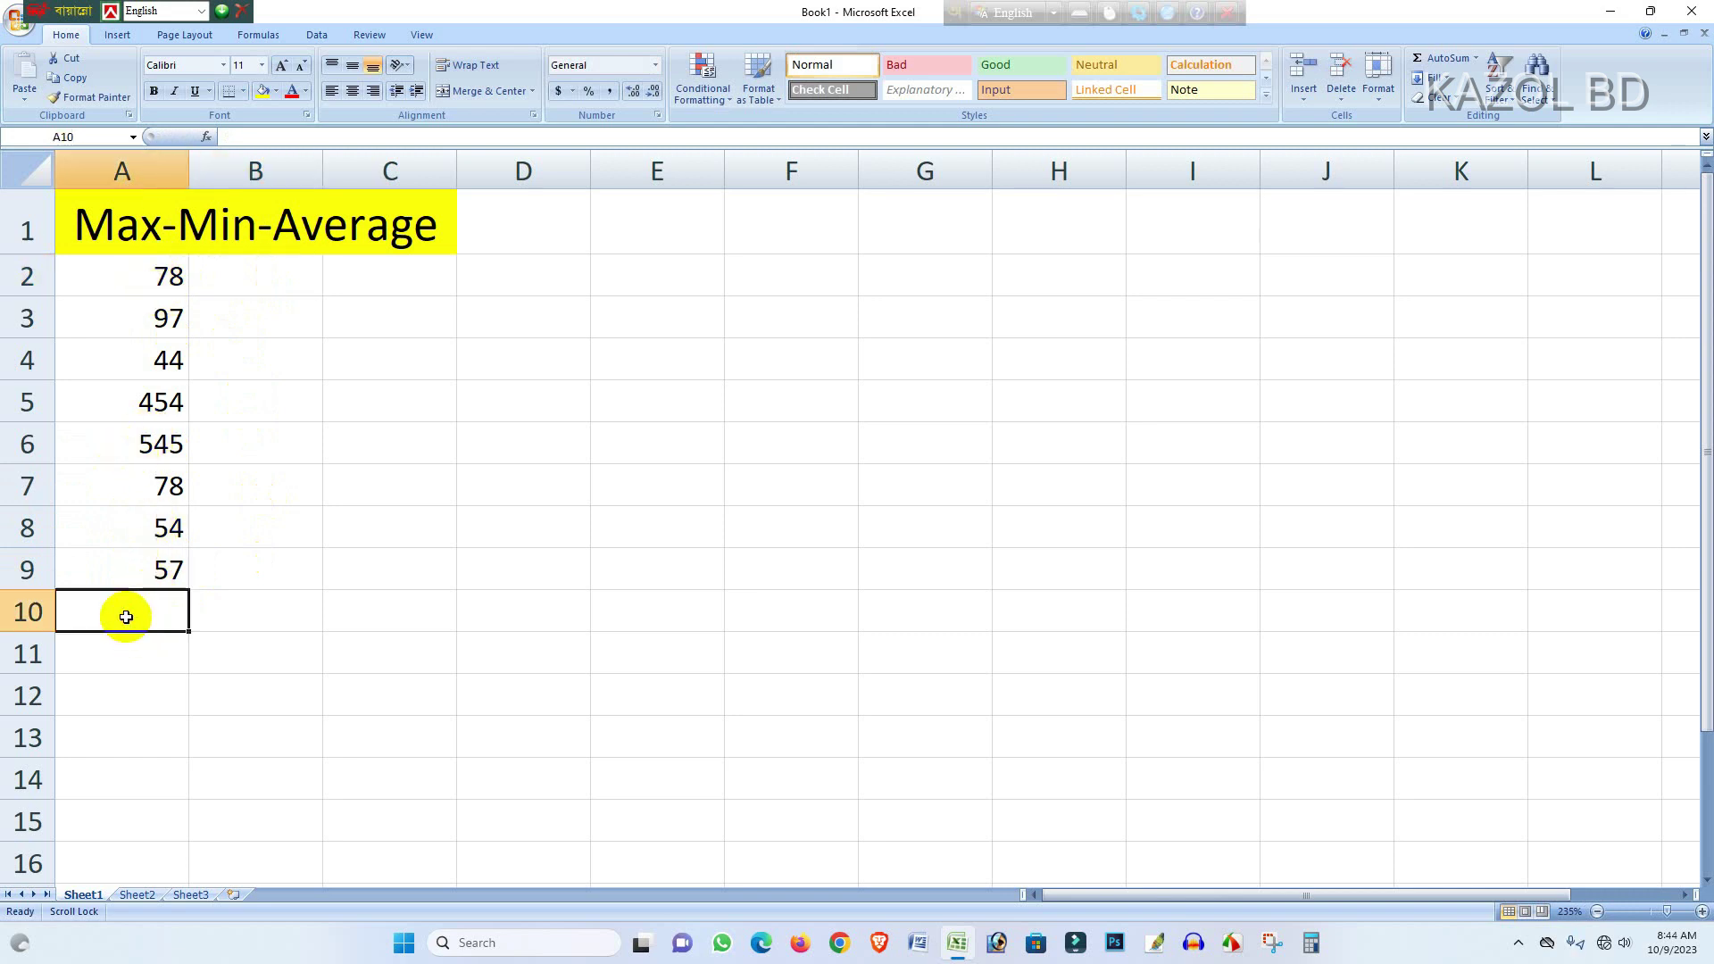
click(122, 658)
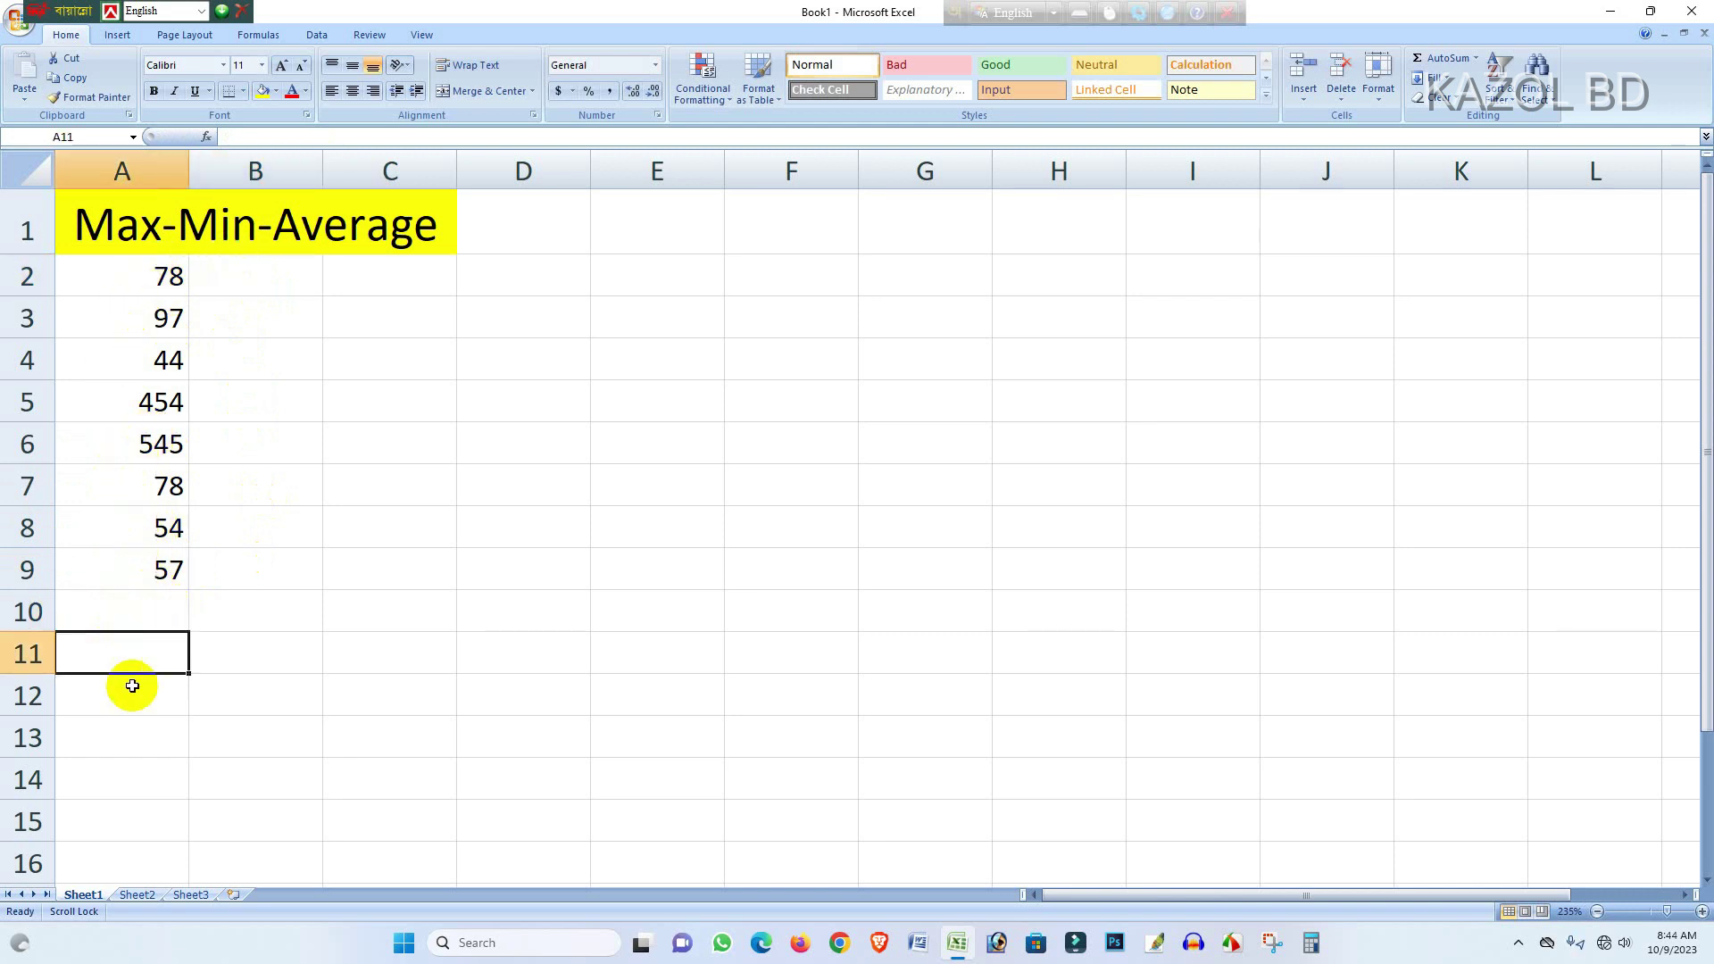
scroll(173, 600, down, 1)
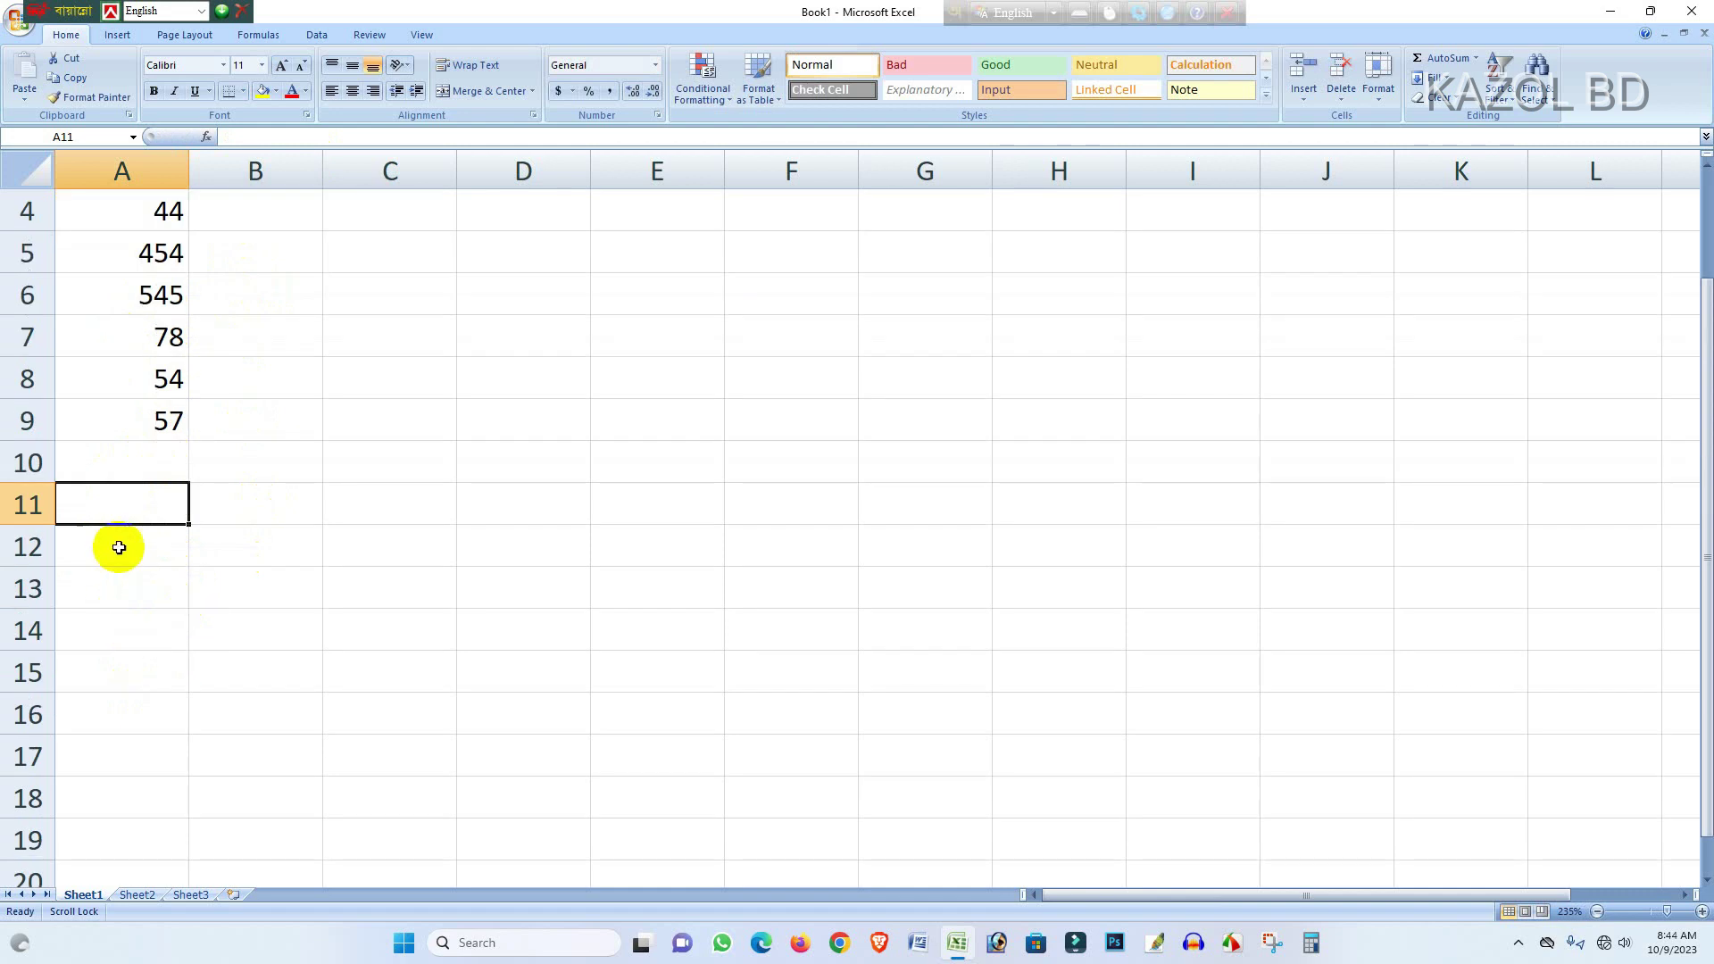
scroll(119, 547, up, 1)
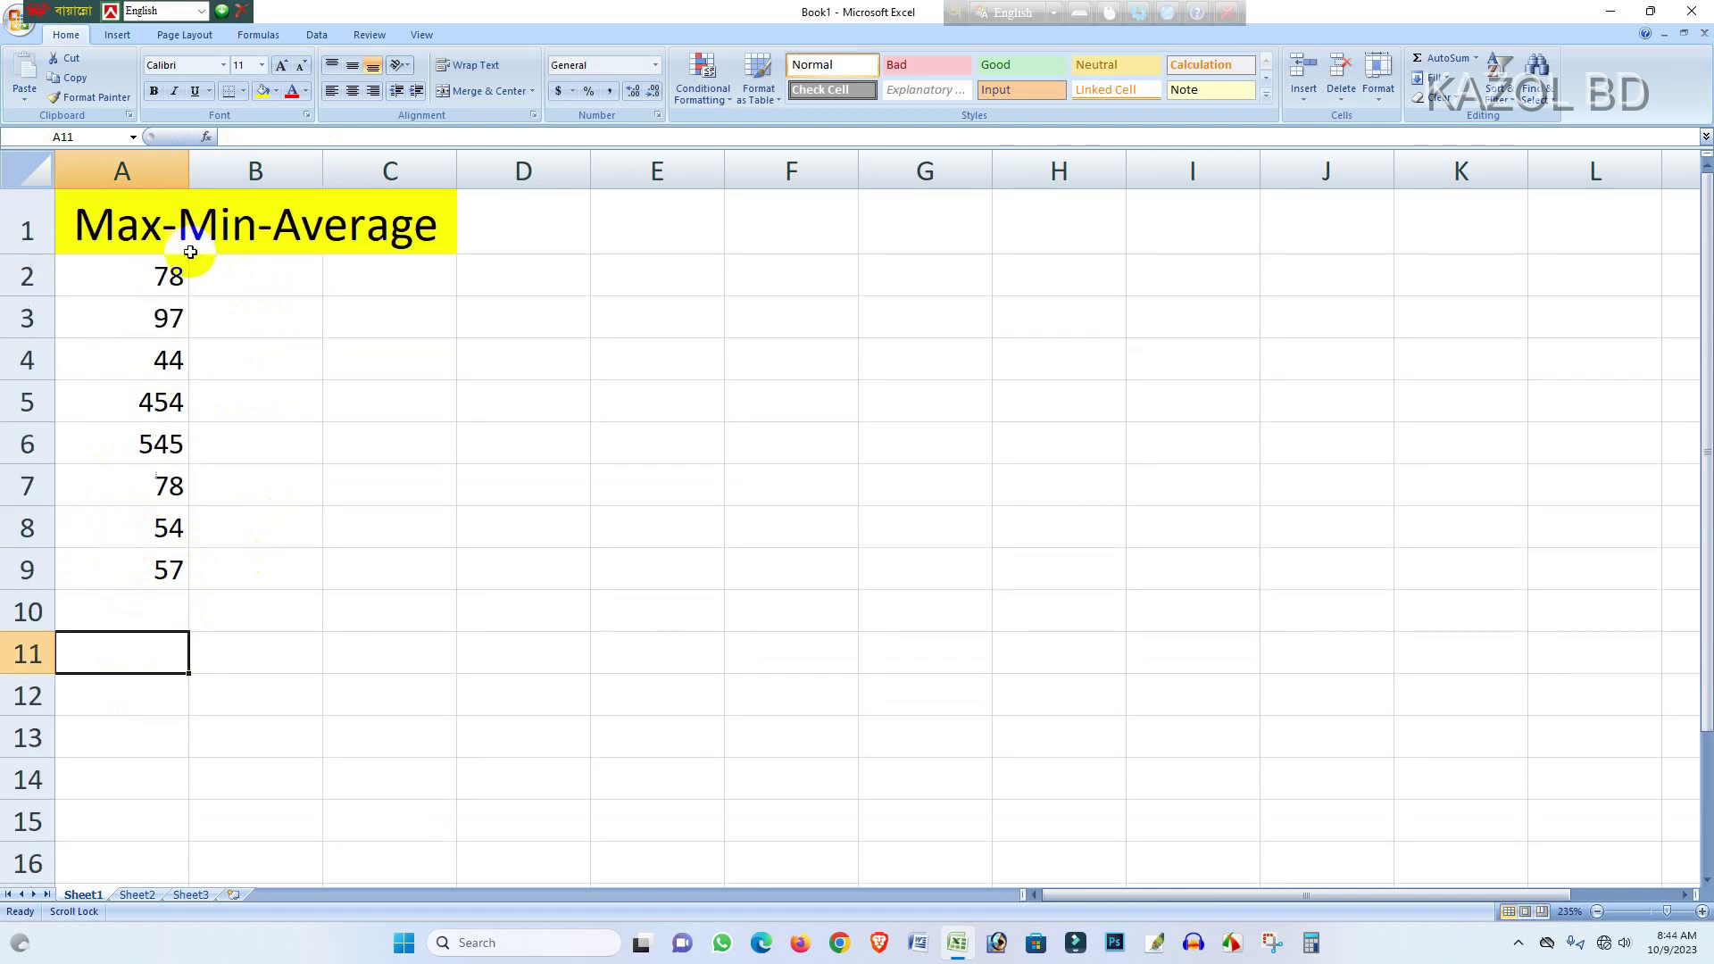
double_click(98, 662)
text(=Max)
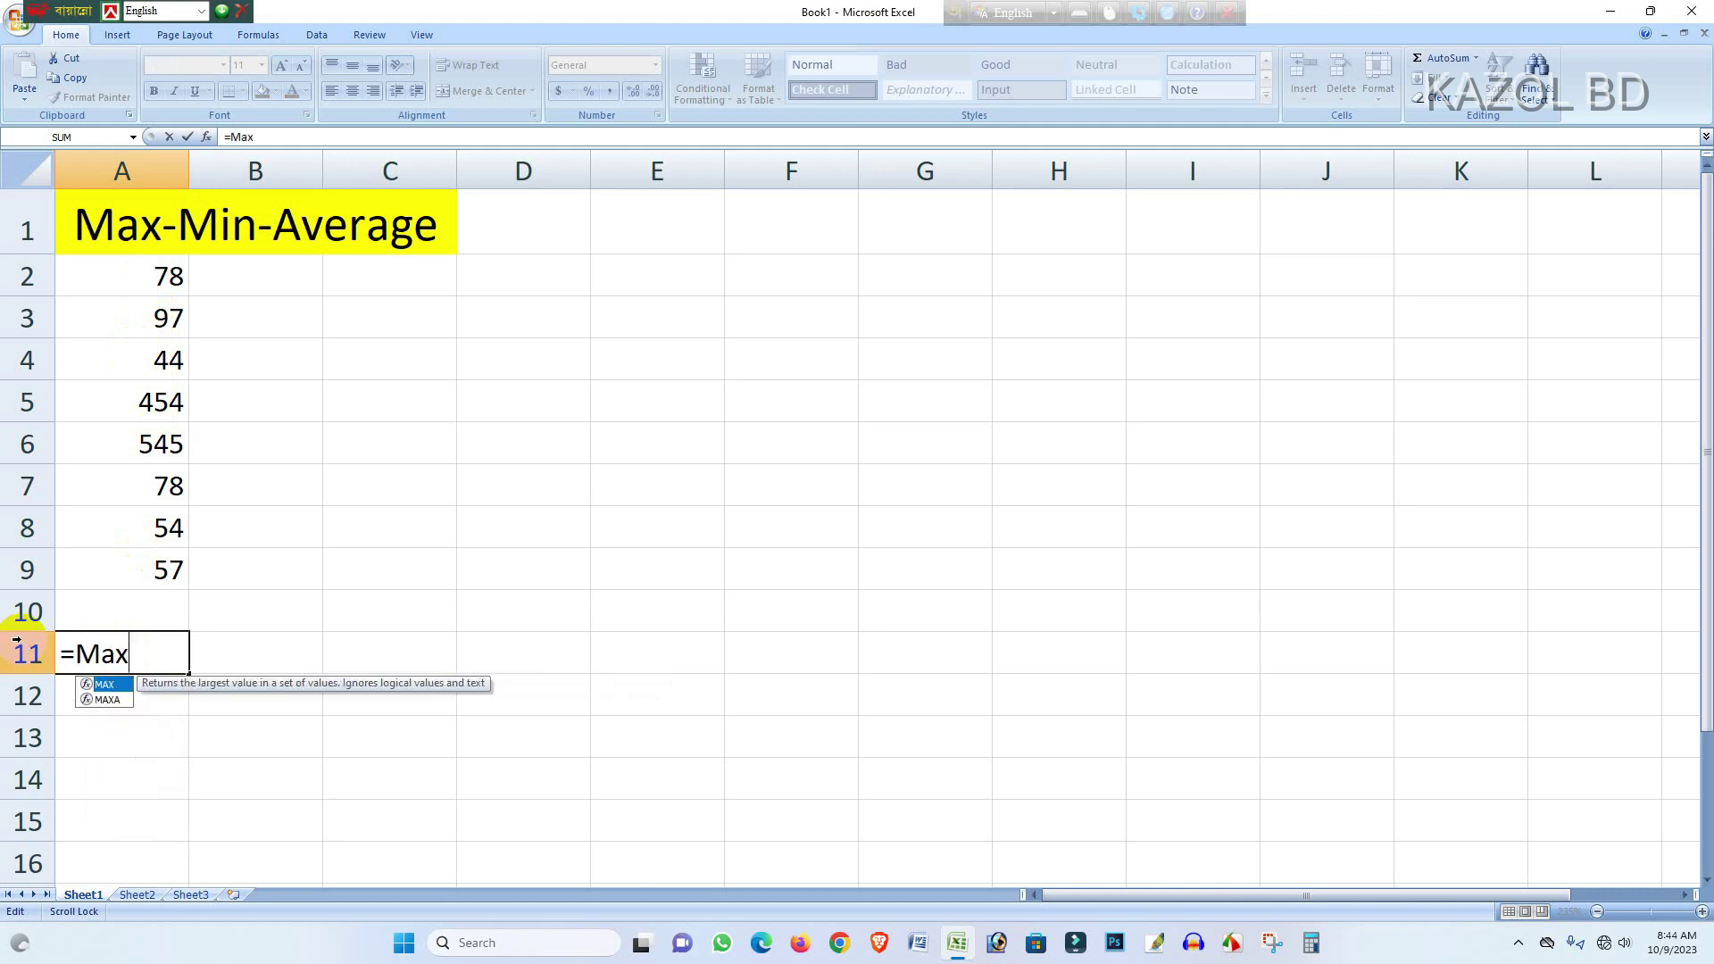
text(()
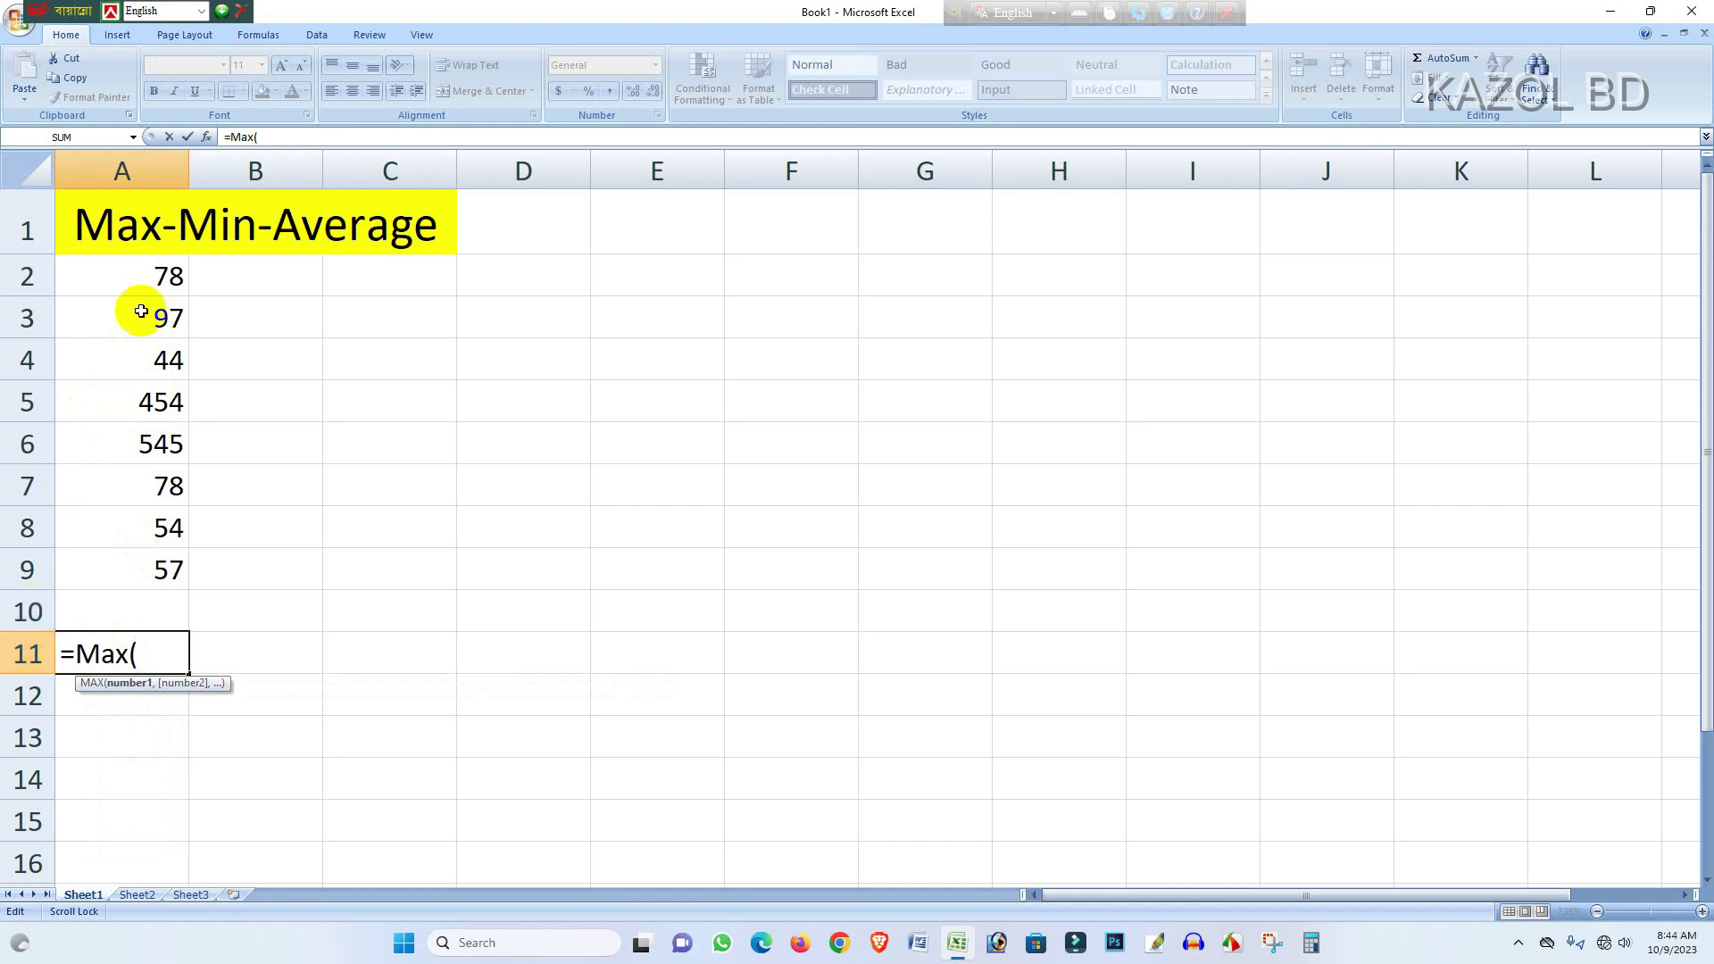
drag(118, 276, 136, 562)
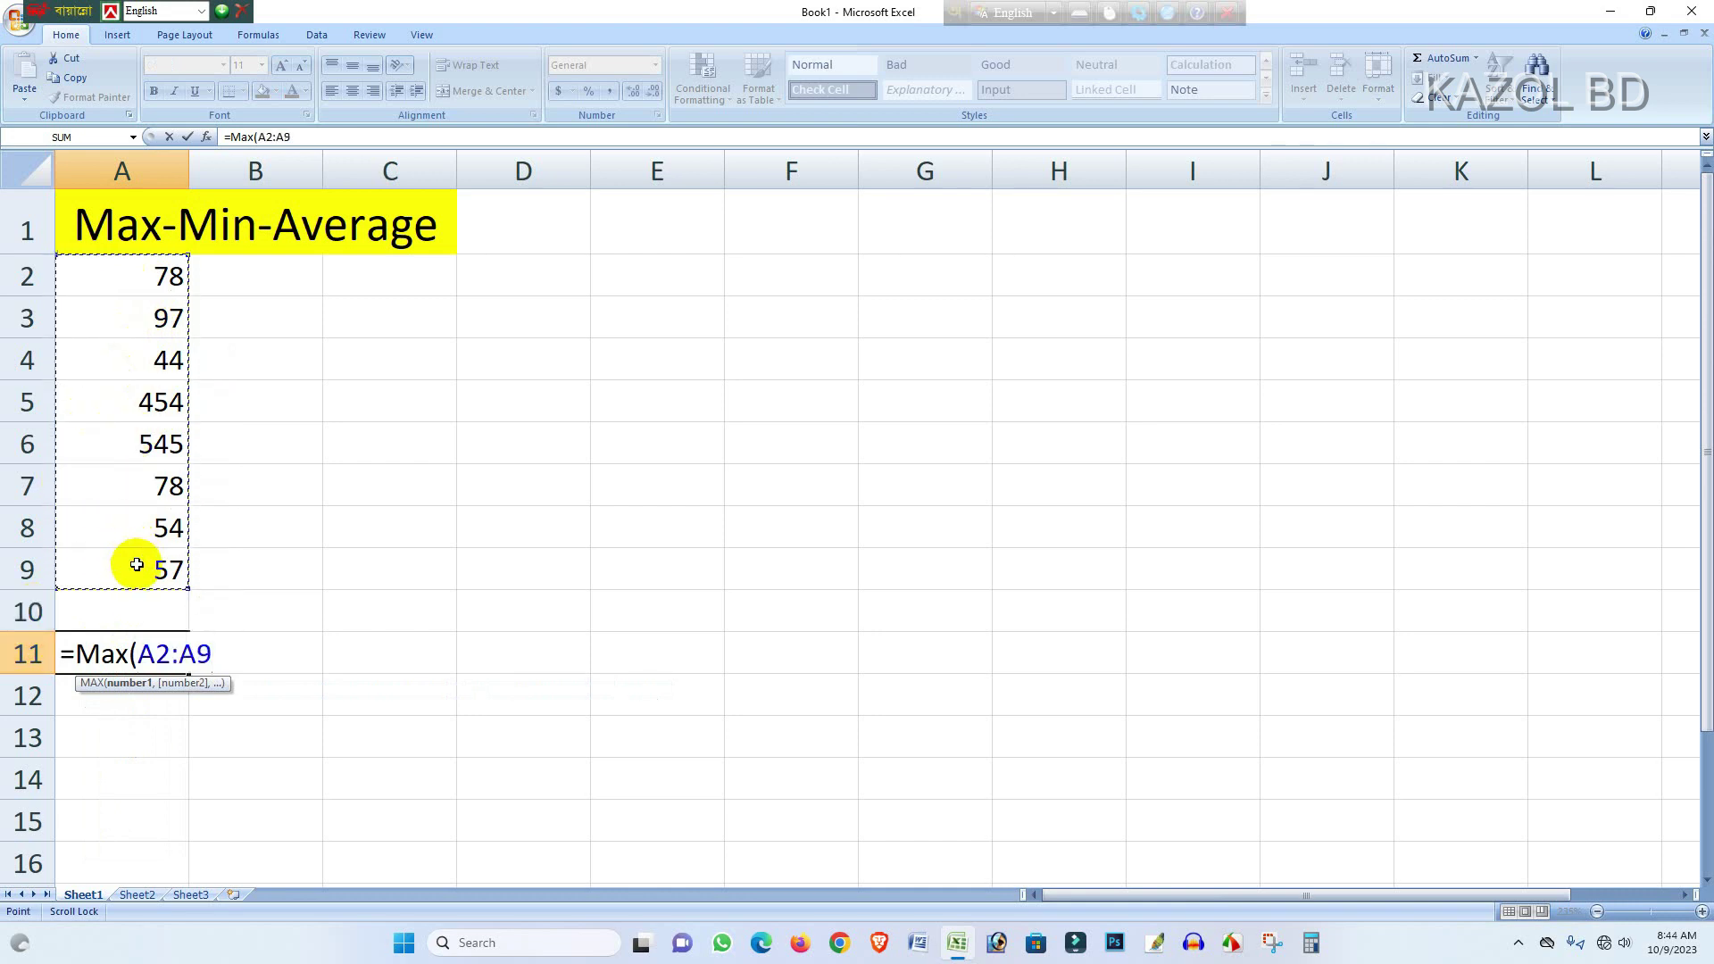
text())
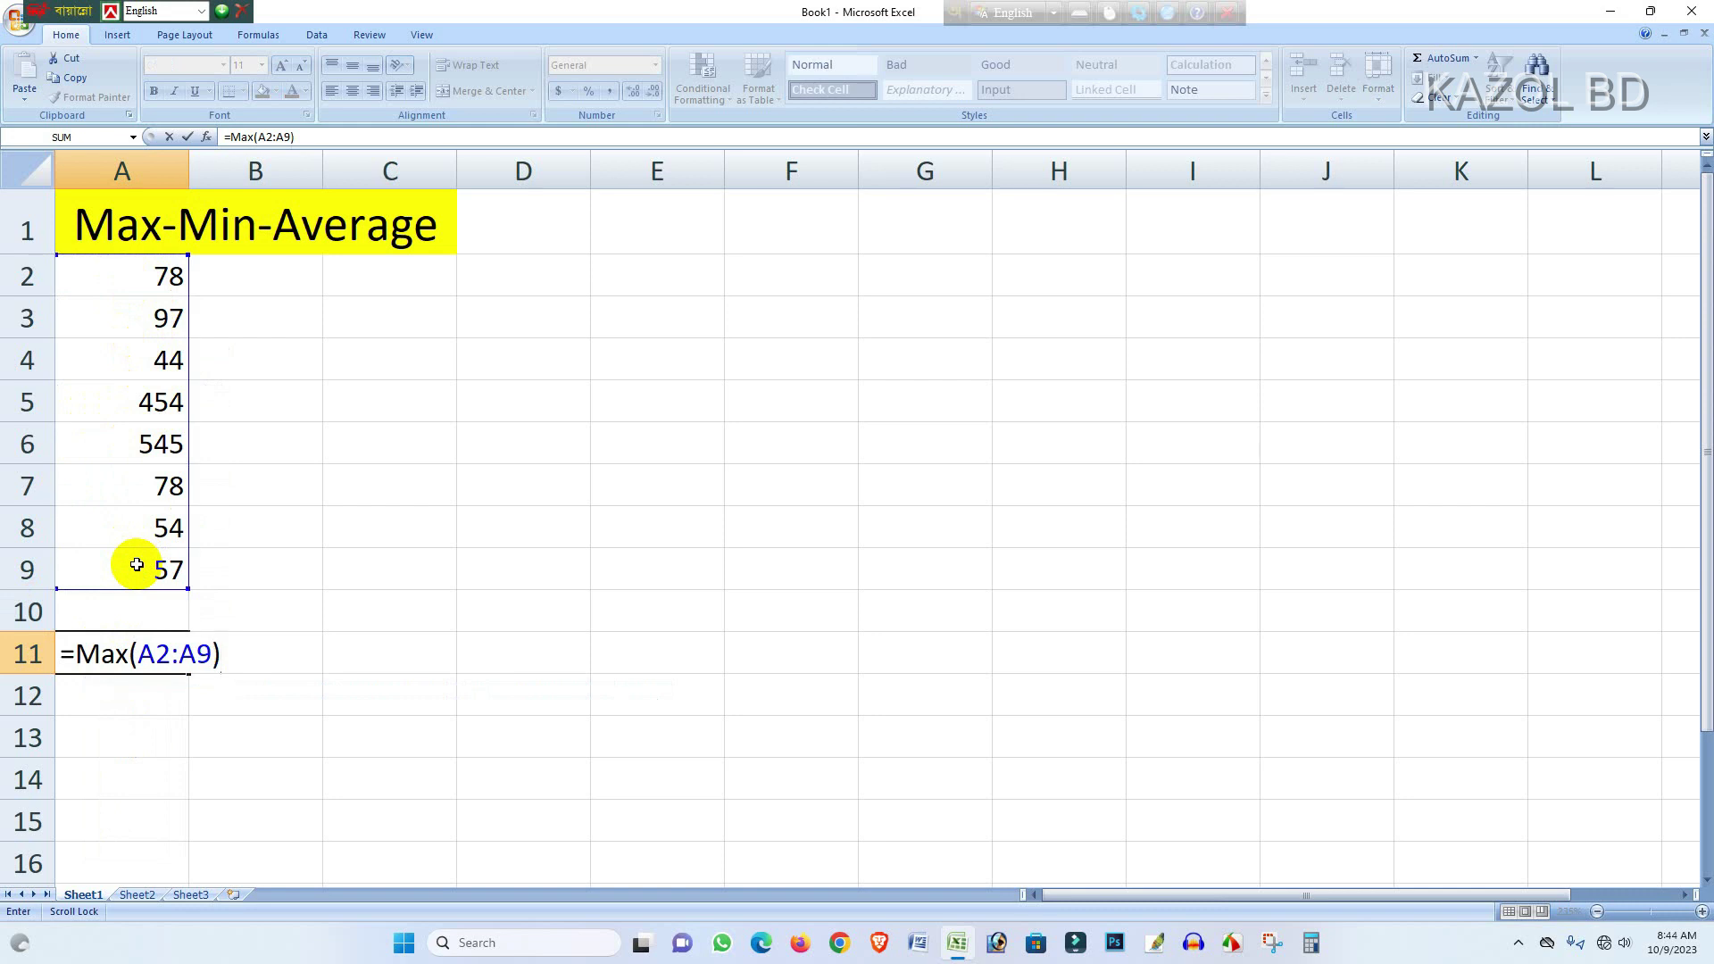
key(Return)
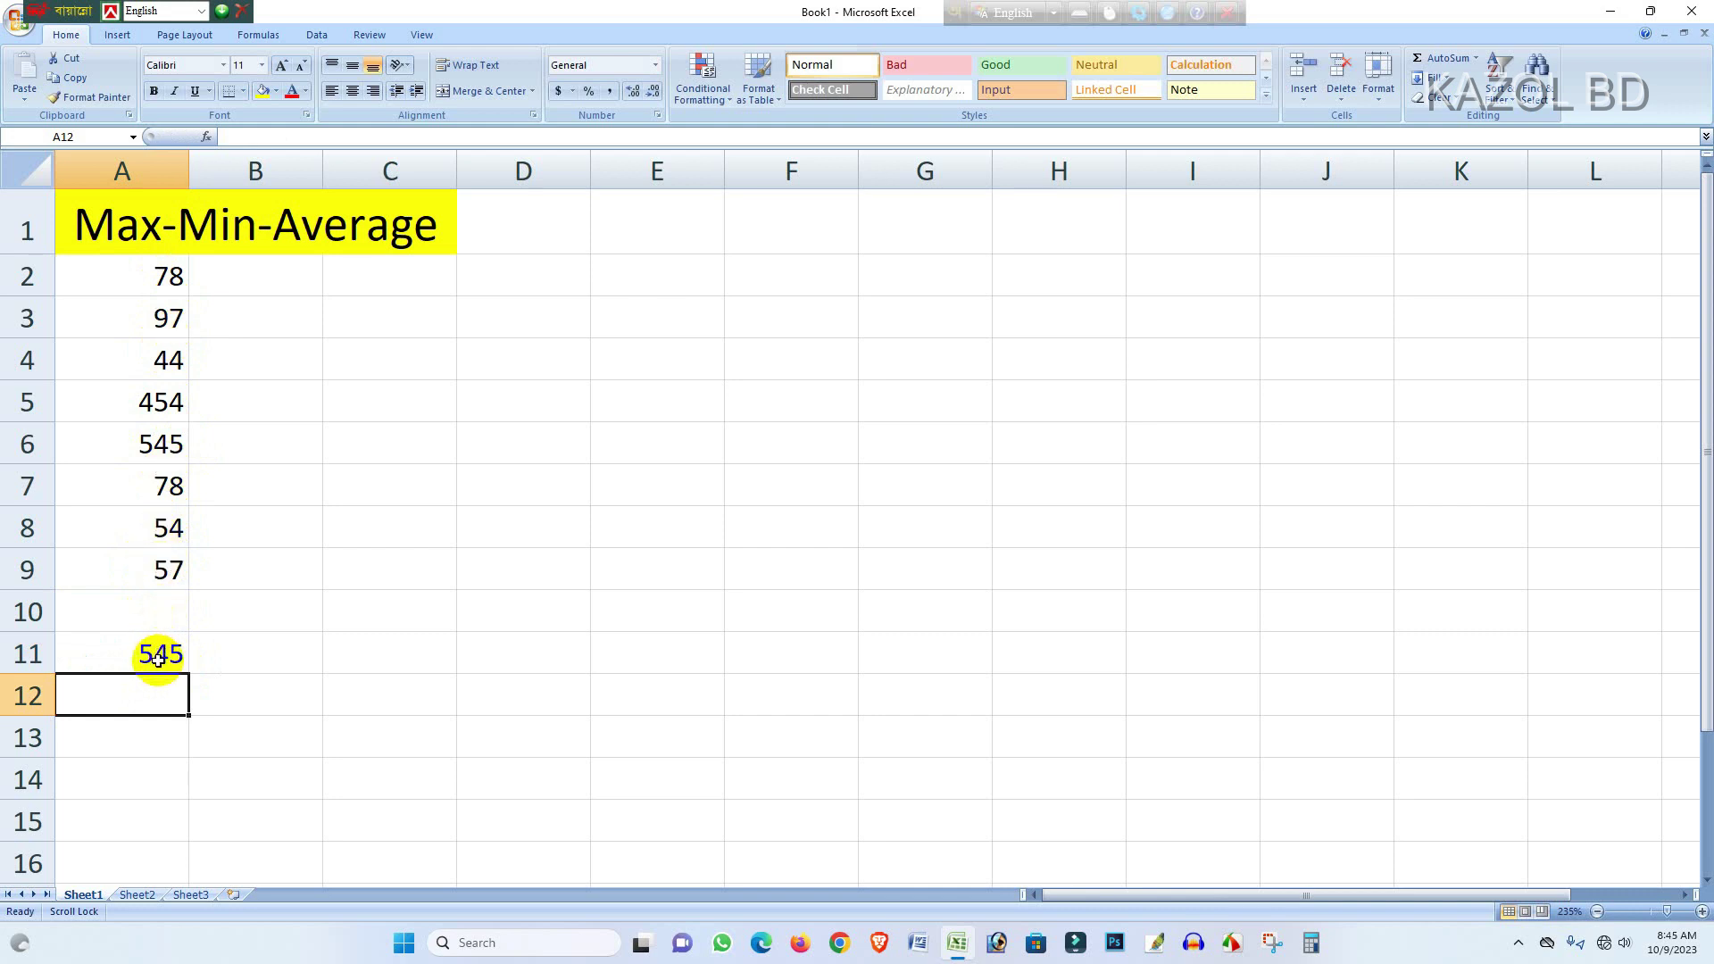
Fill the maximum result cell A11 with the standard green color
click(110, 642)
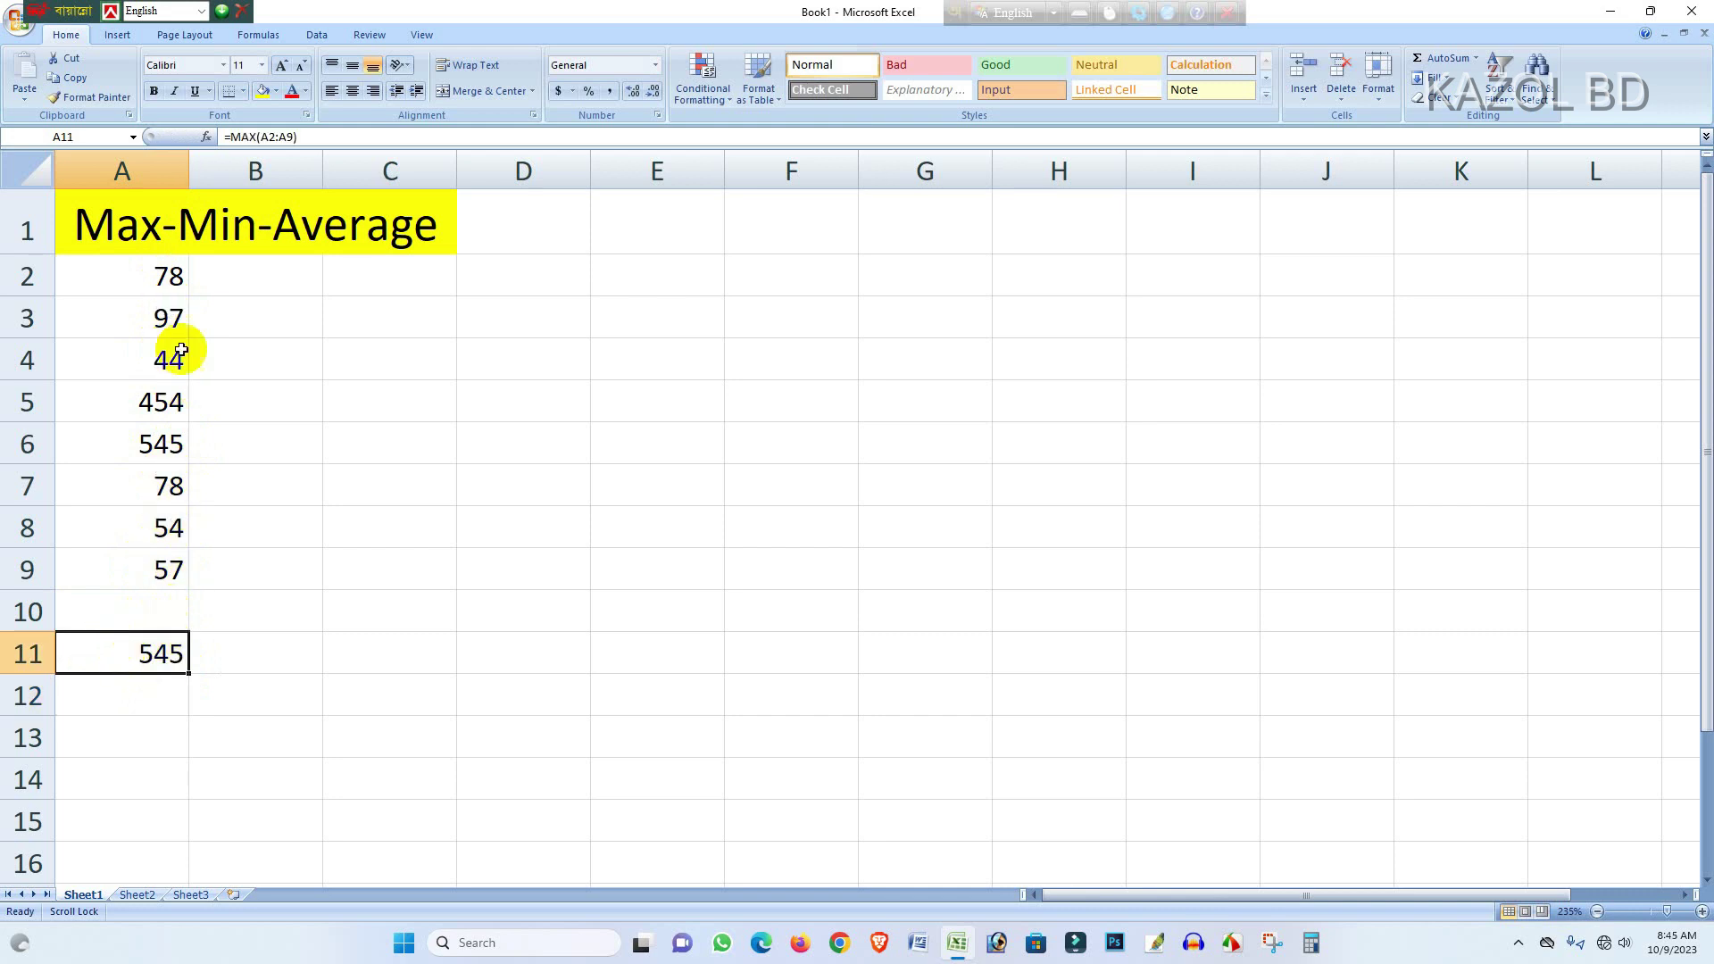
click(277, 91)
click(336, 223)
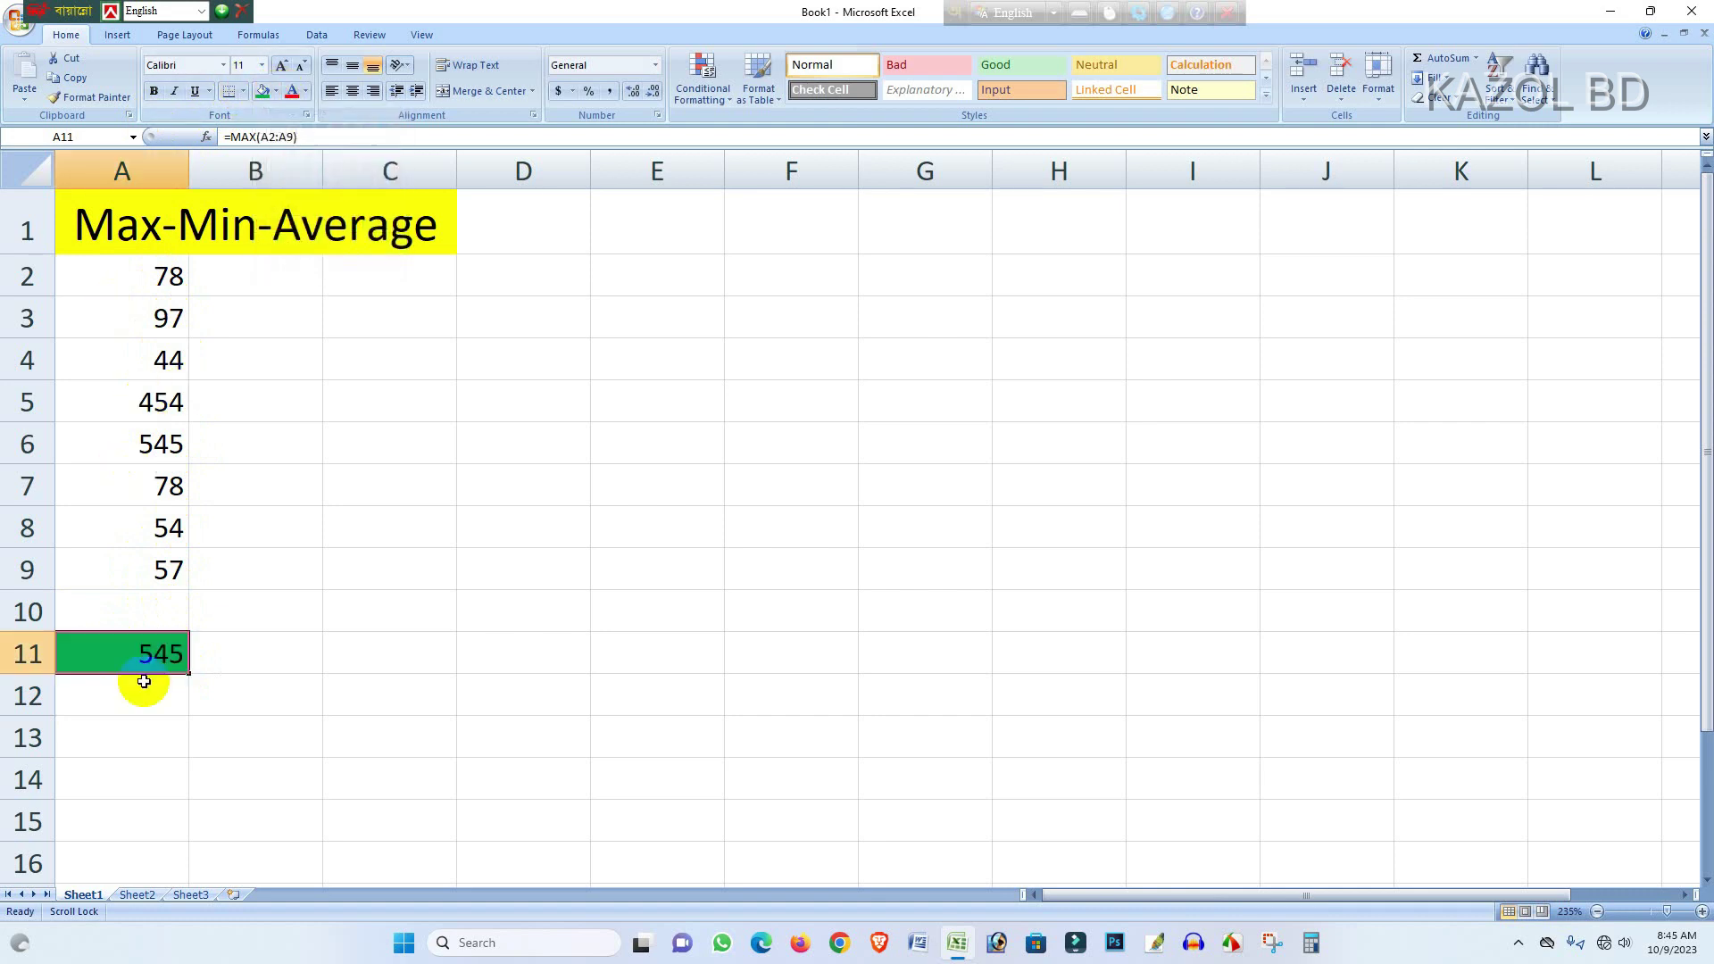
Enter the values 98, 12, 47, 785, 78, 35, 45 and 76 down column B in cells B2 to B9
click(241, 270)
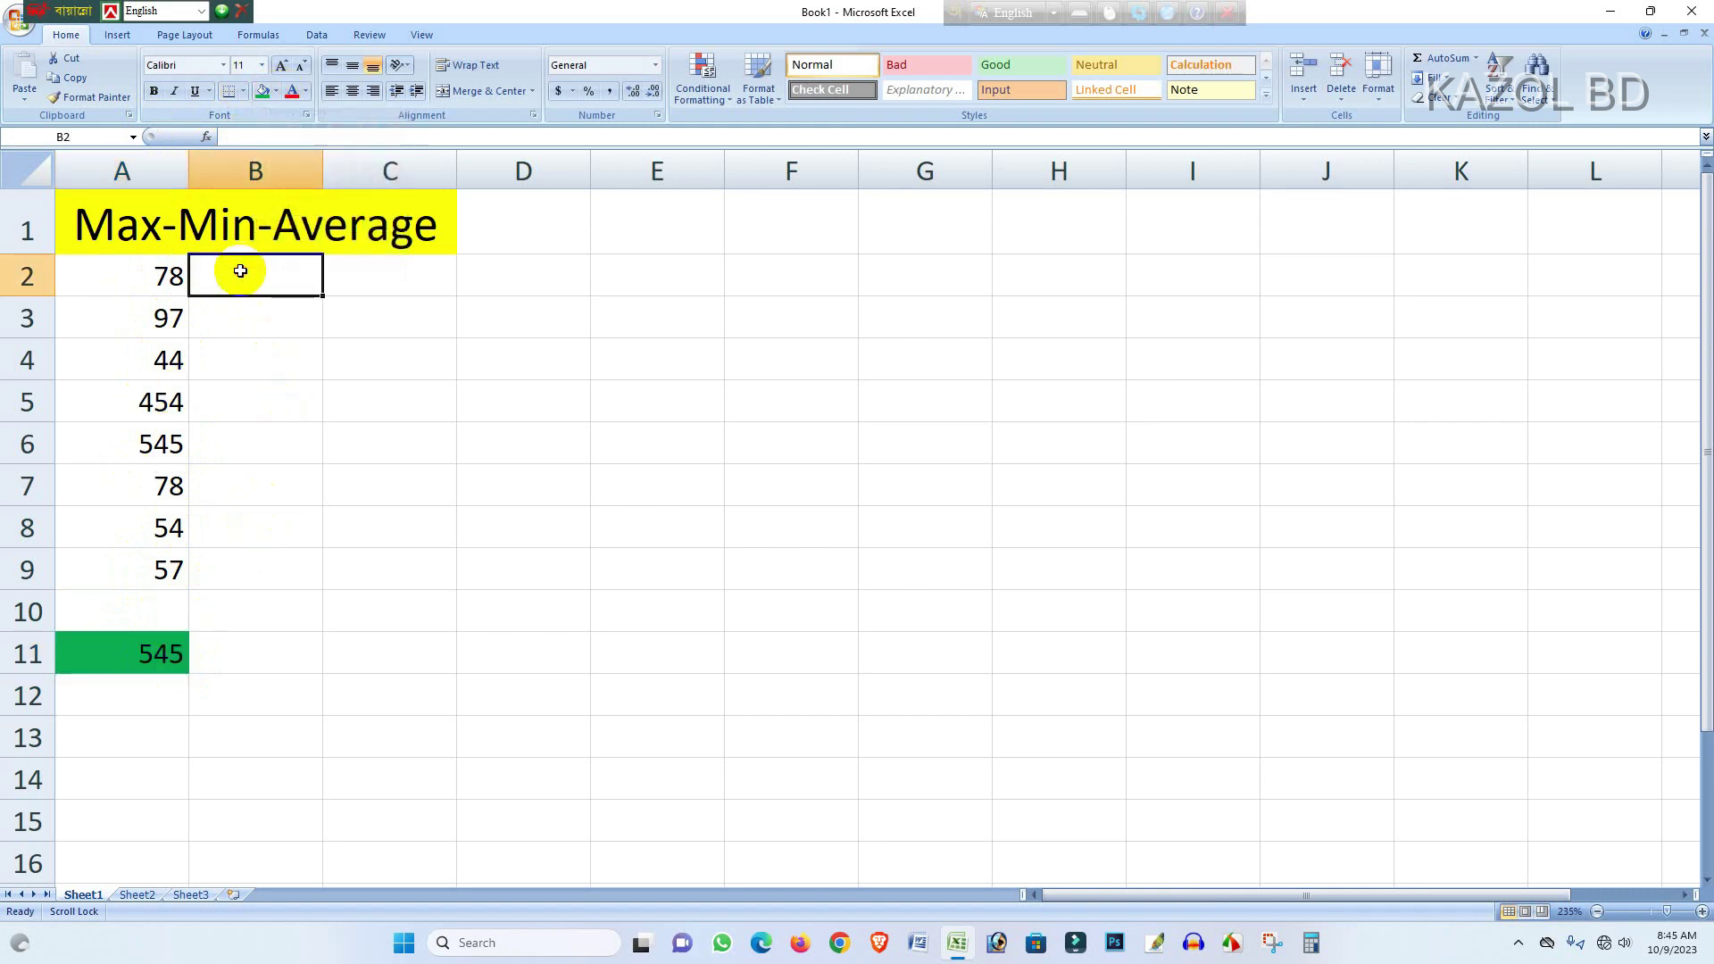
text(98)
click(237, 326)
text(12)
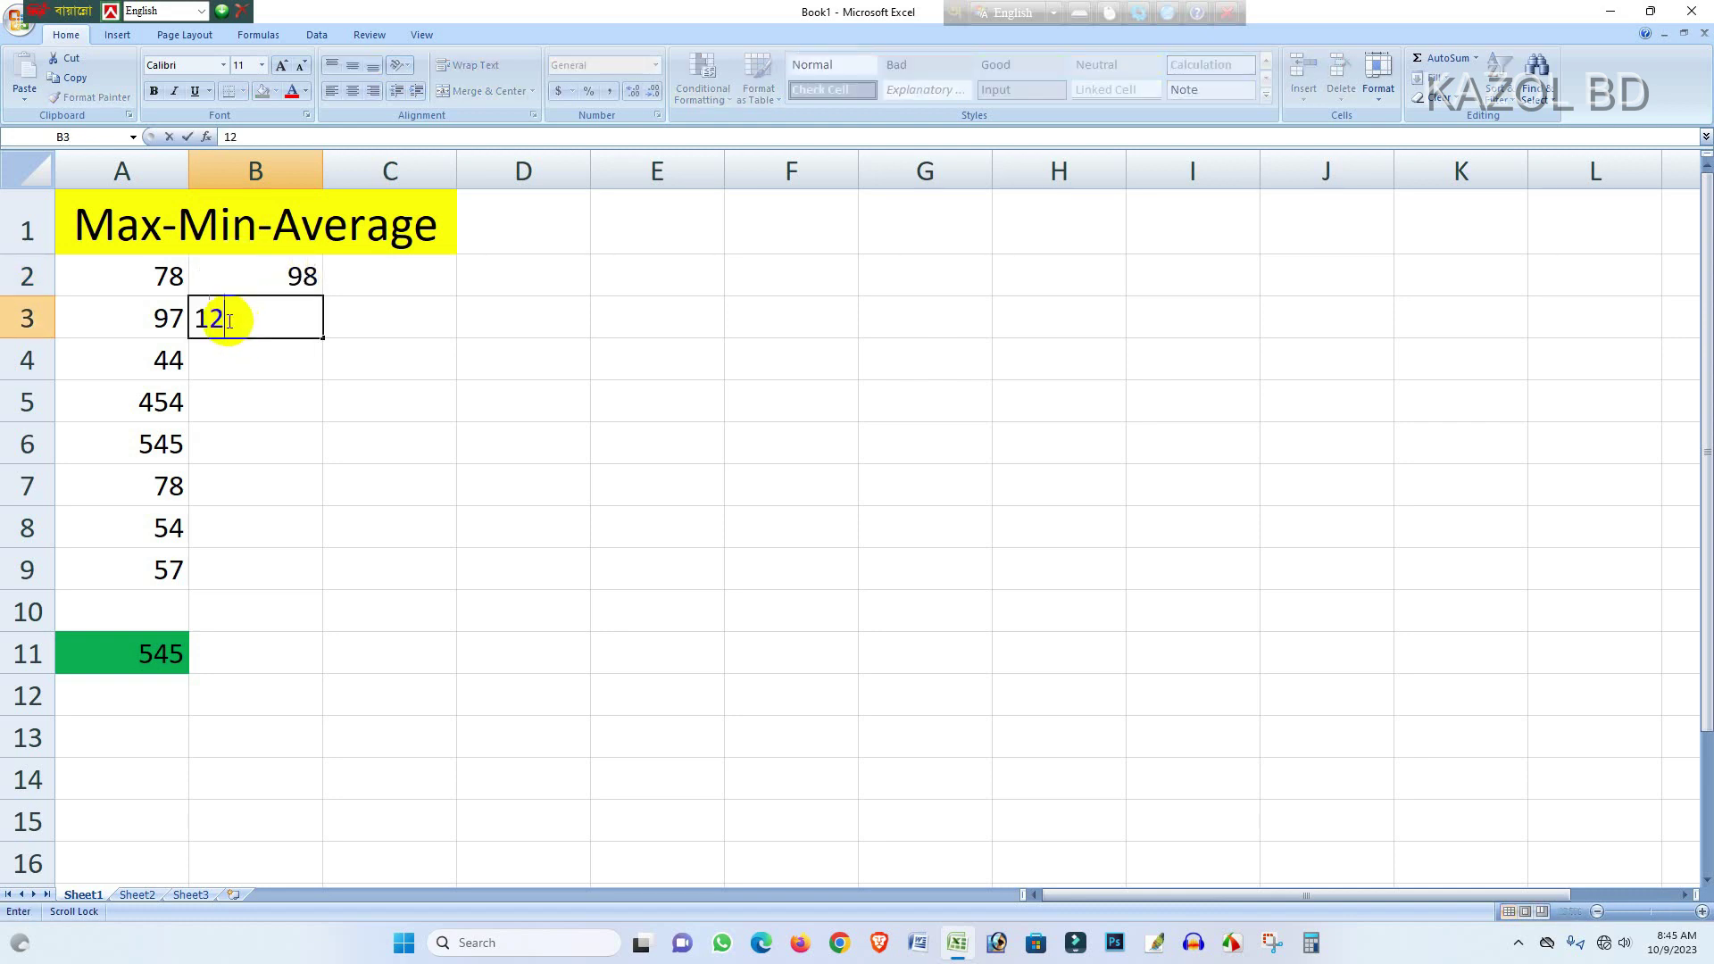
click(266, 358)
text(47)
click(251, 401)
text(785)
click(237, 434)
text(78)
click(233, 478)
text(35)
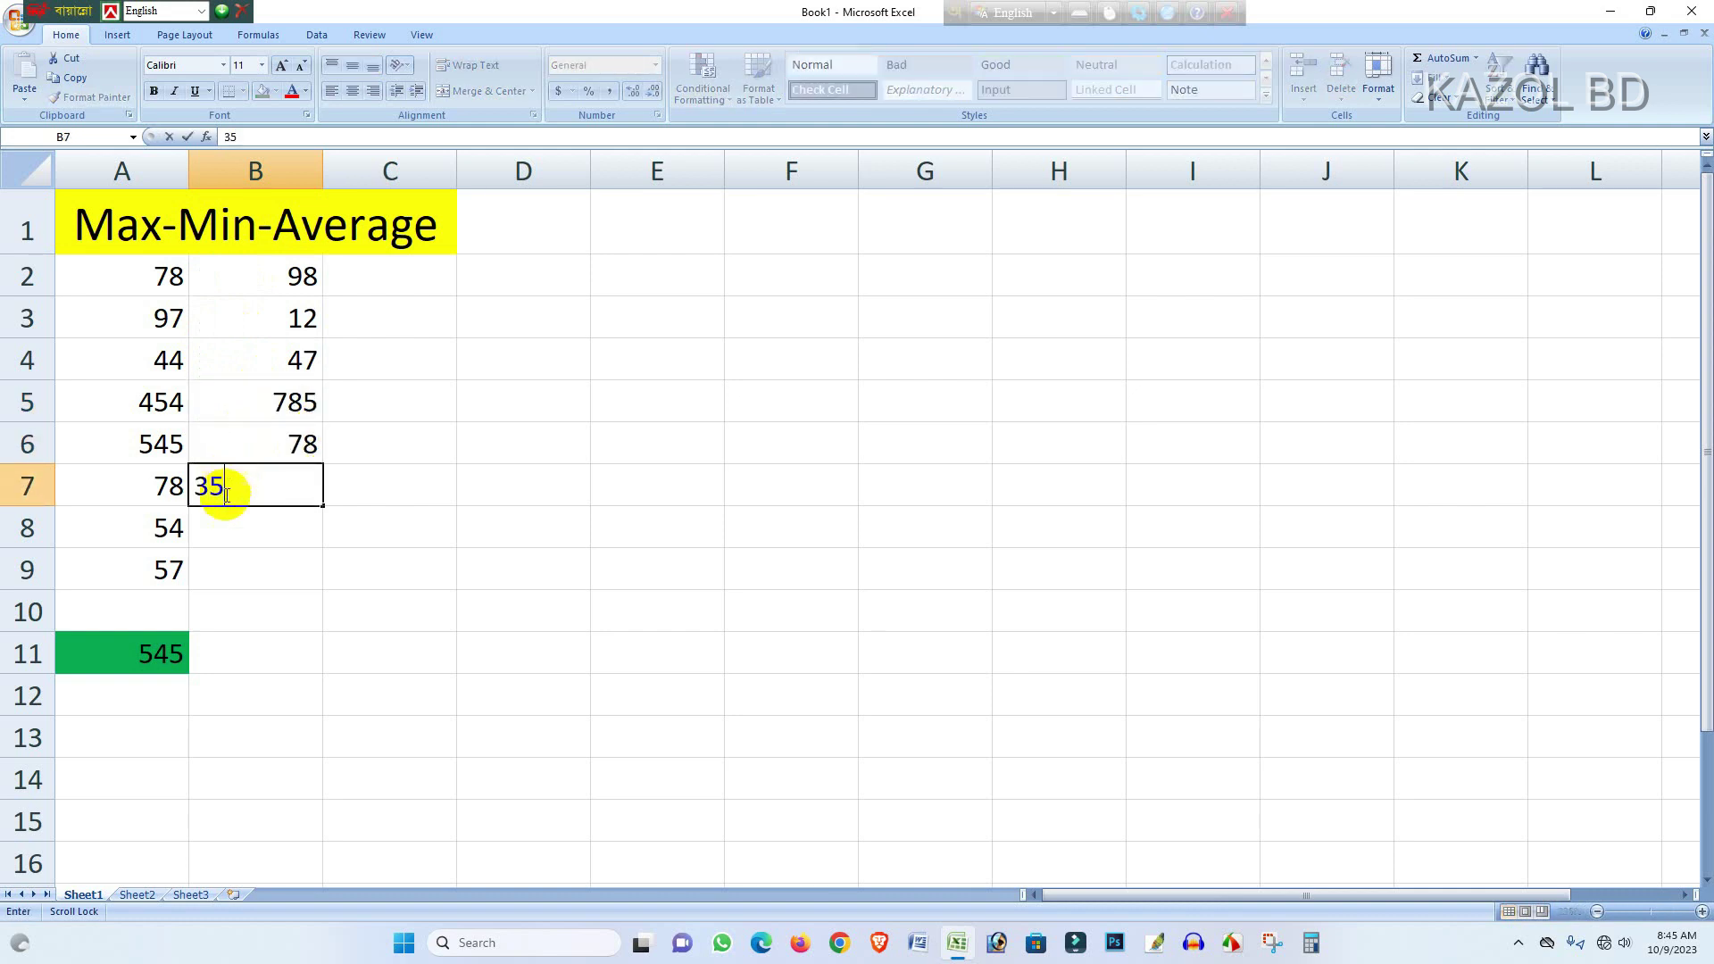
click(230, 518)
text(45)
click(254, 578)
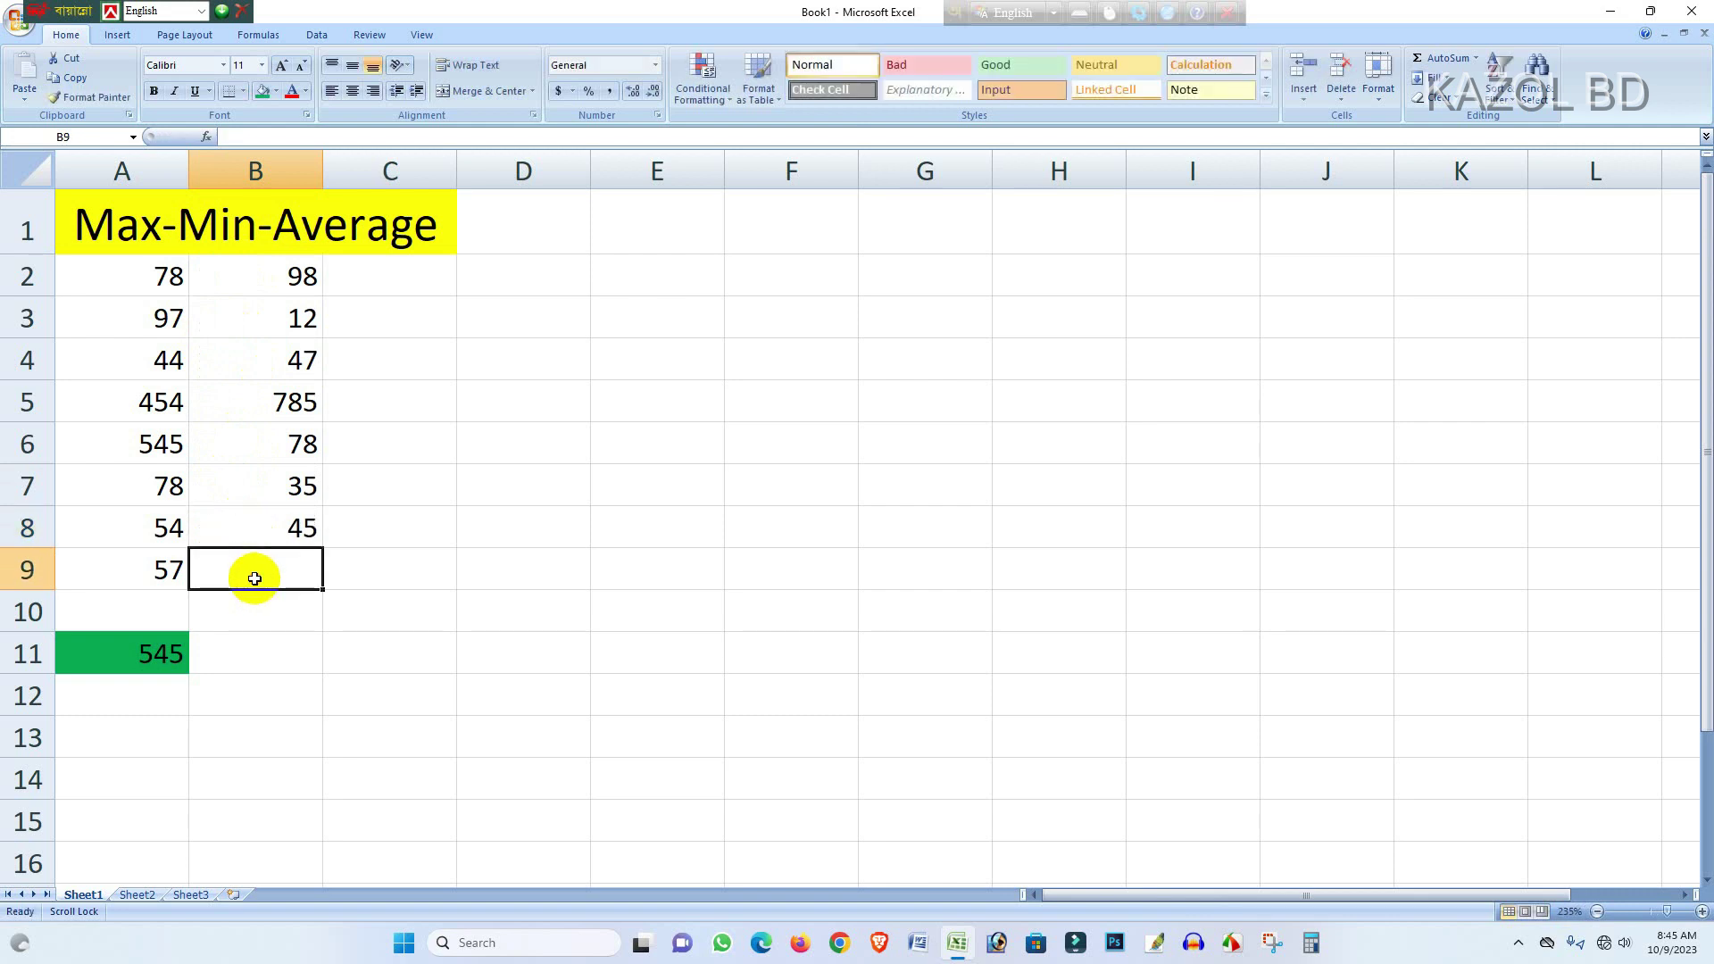
text(76)
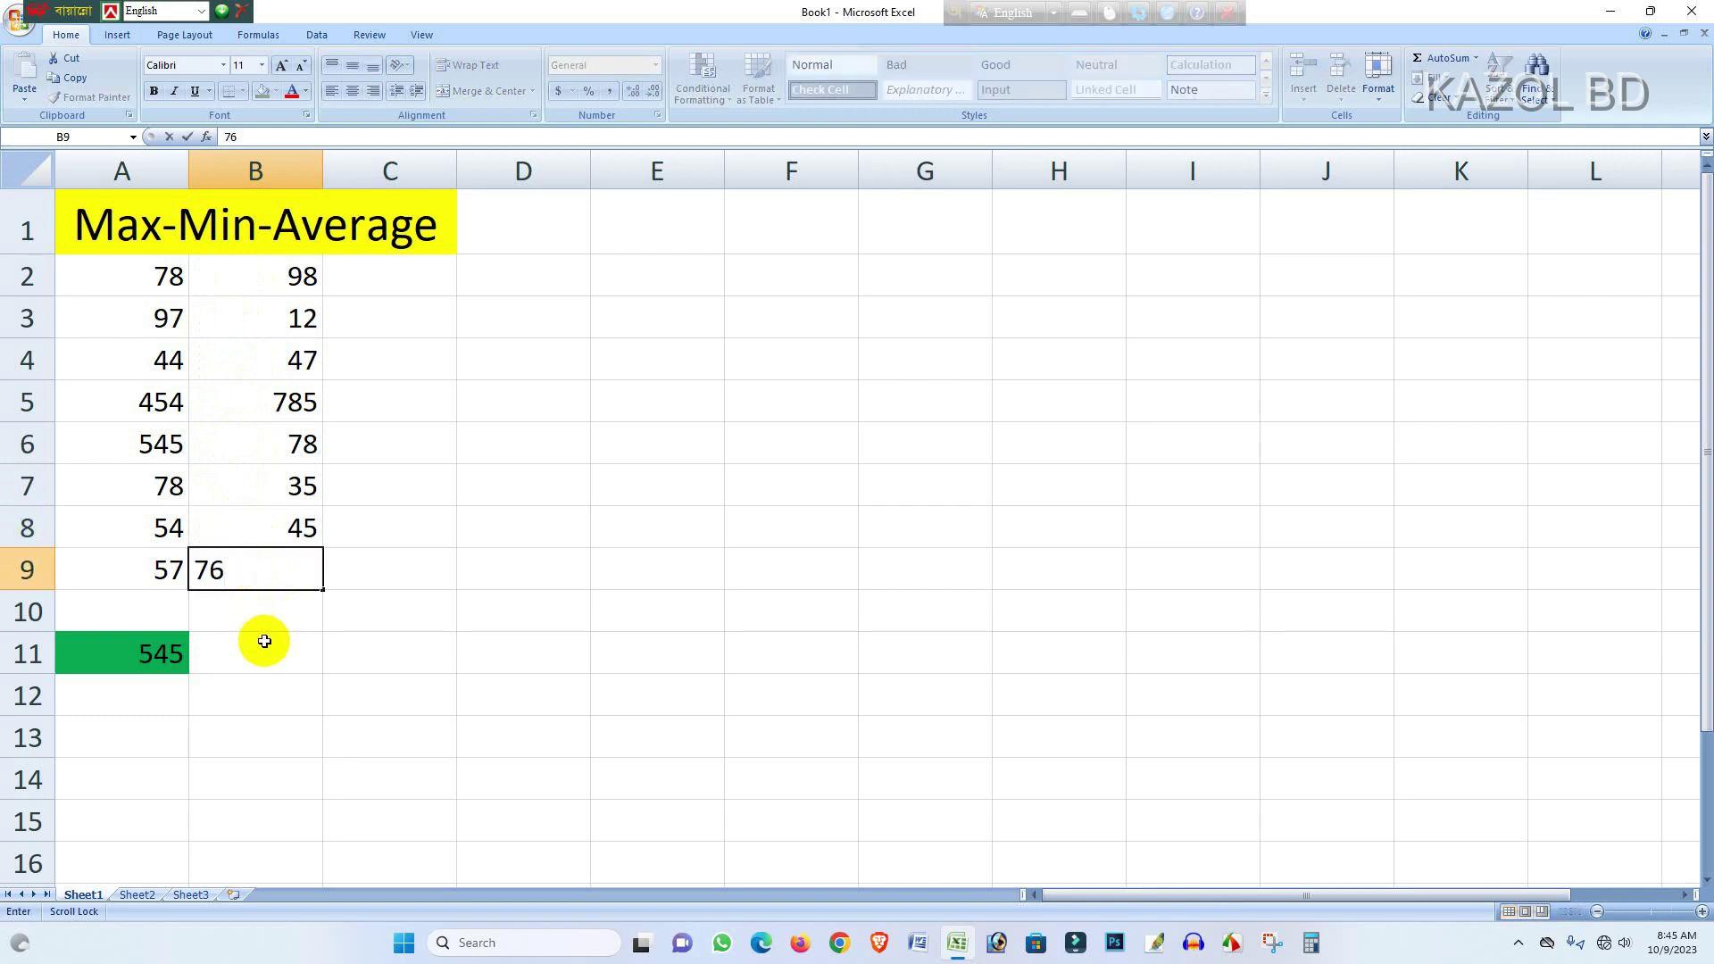
Calculate the minimum of the column B values in cell B11 with the formula =min(B2:B9)
click(260, 643)
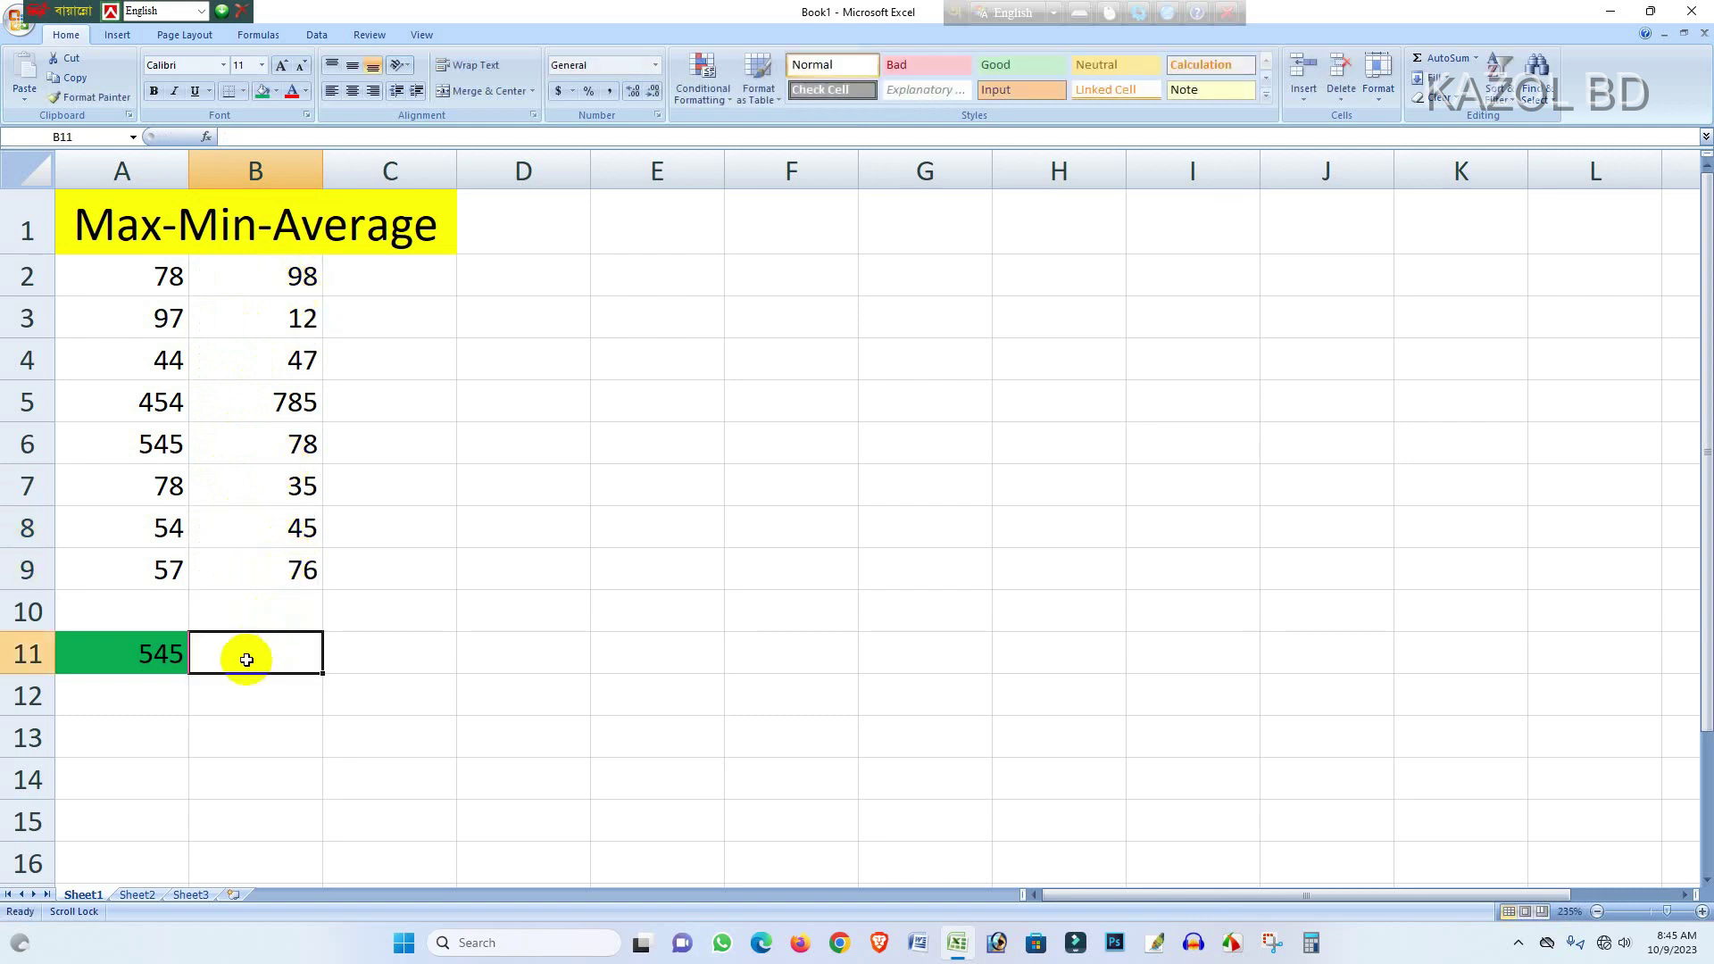
double_click(256, 662)
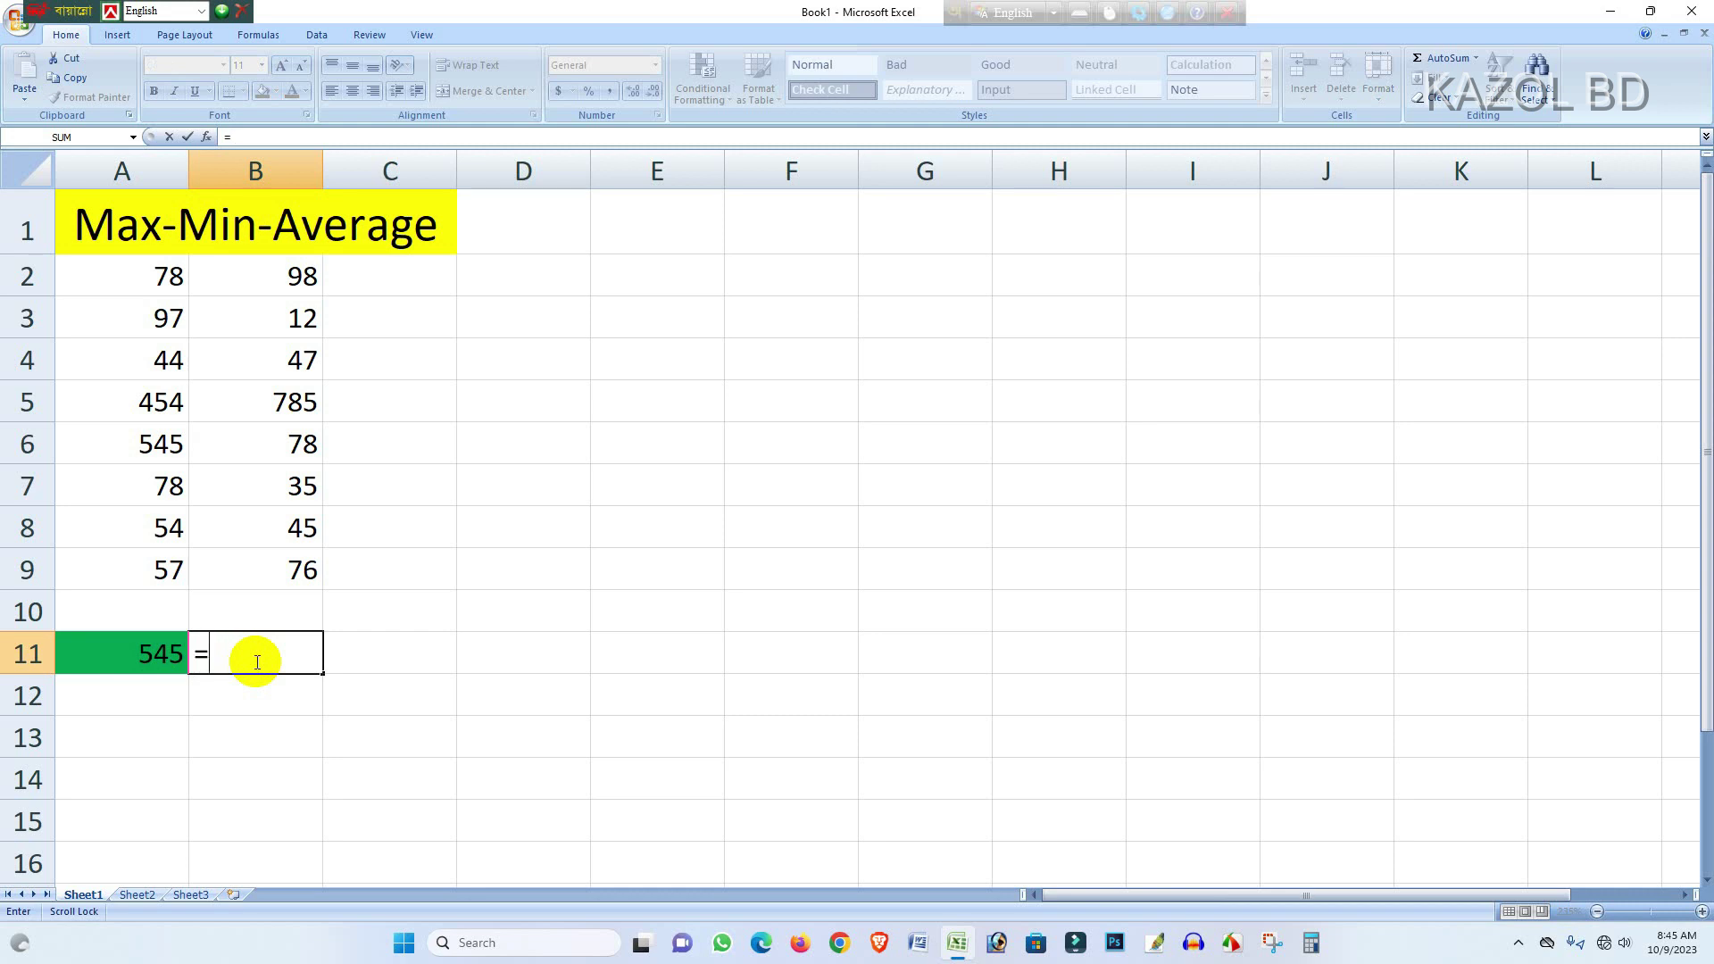
text(=min)
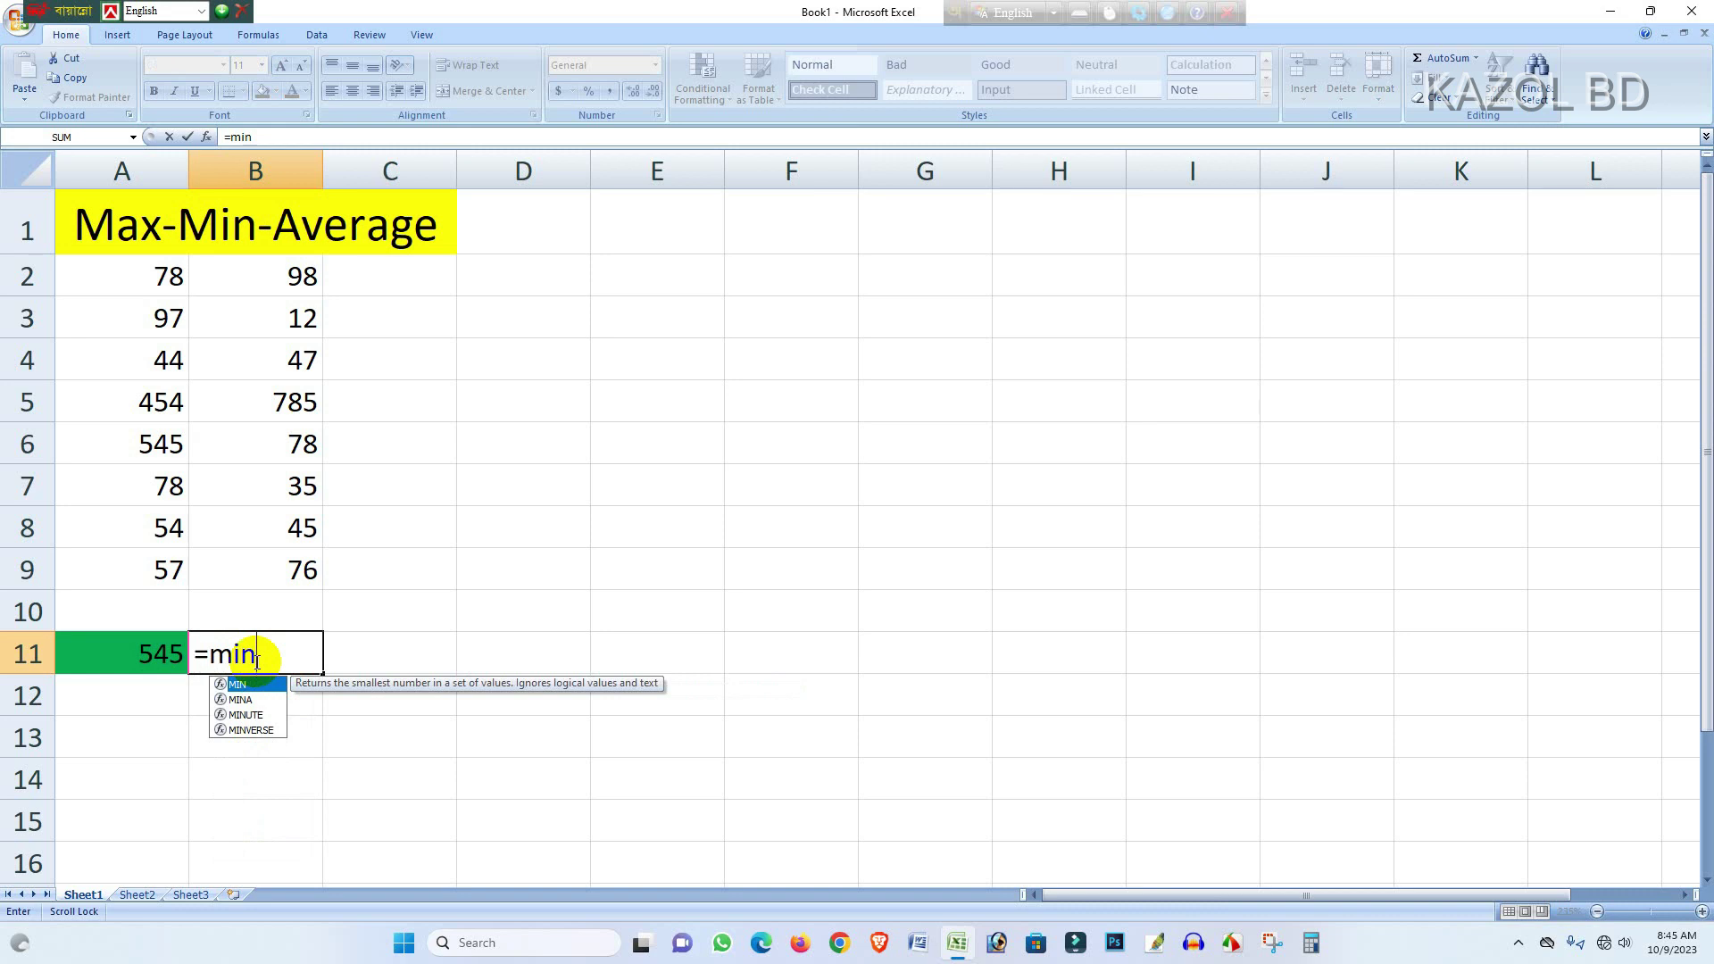
text(()
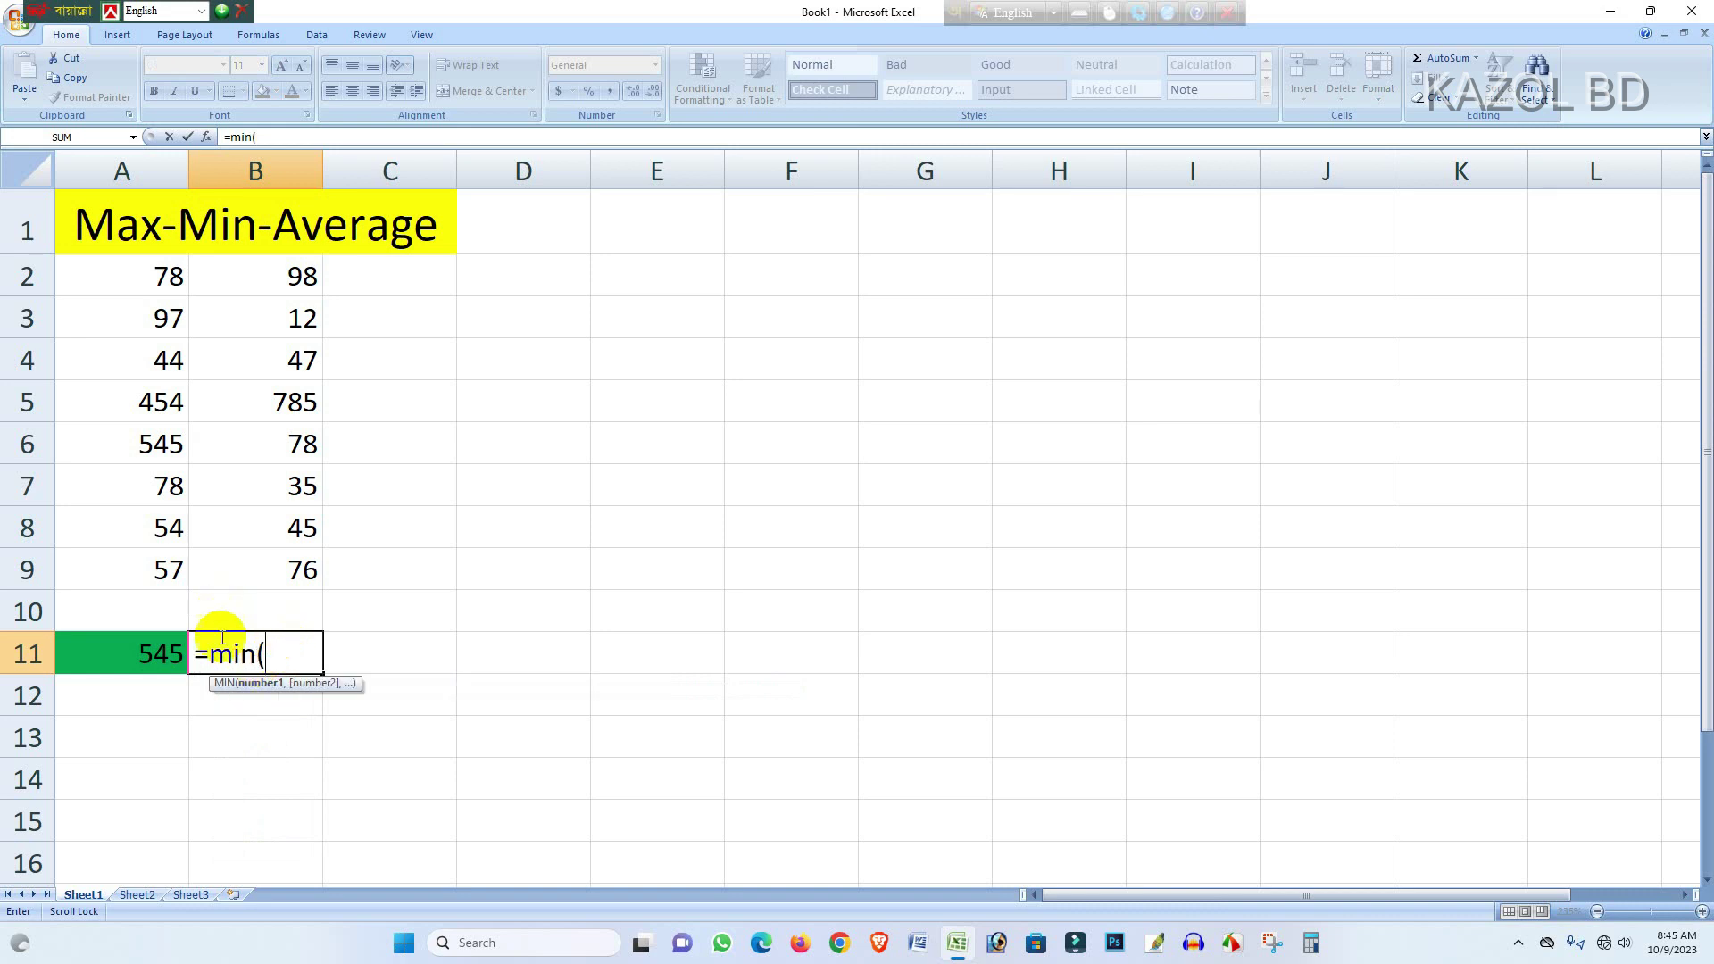
drag(265, 270, 311, 558)
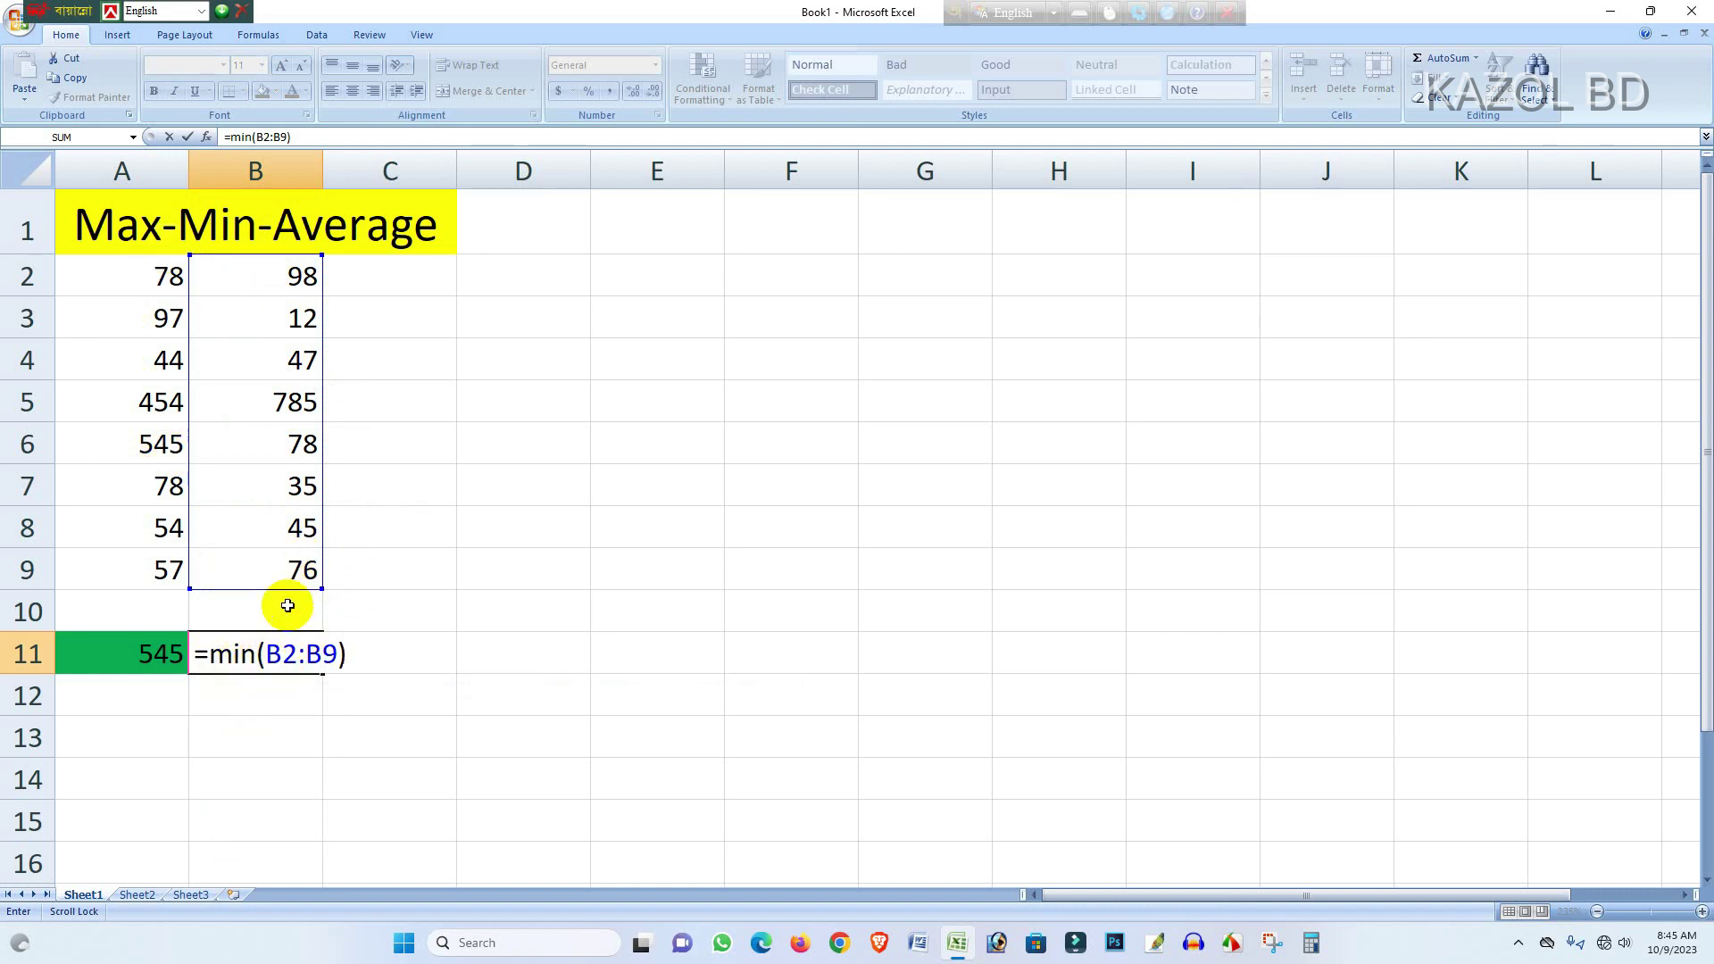
key(Return)
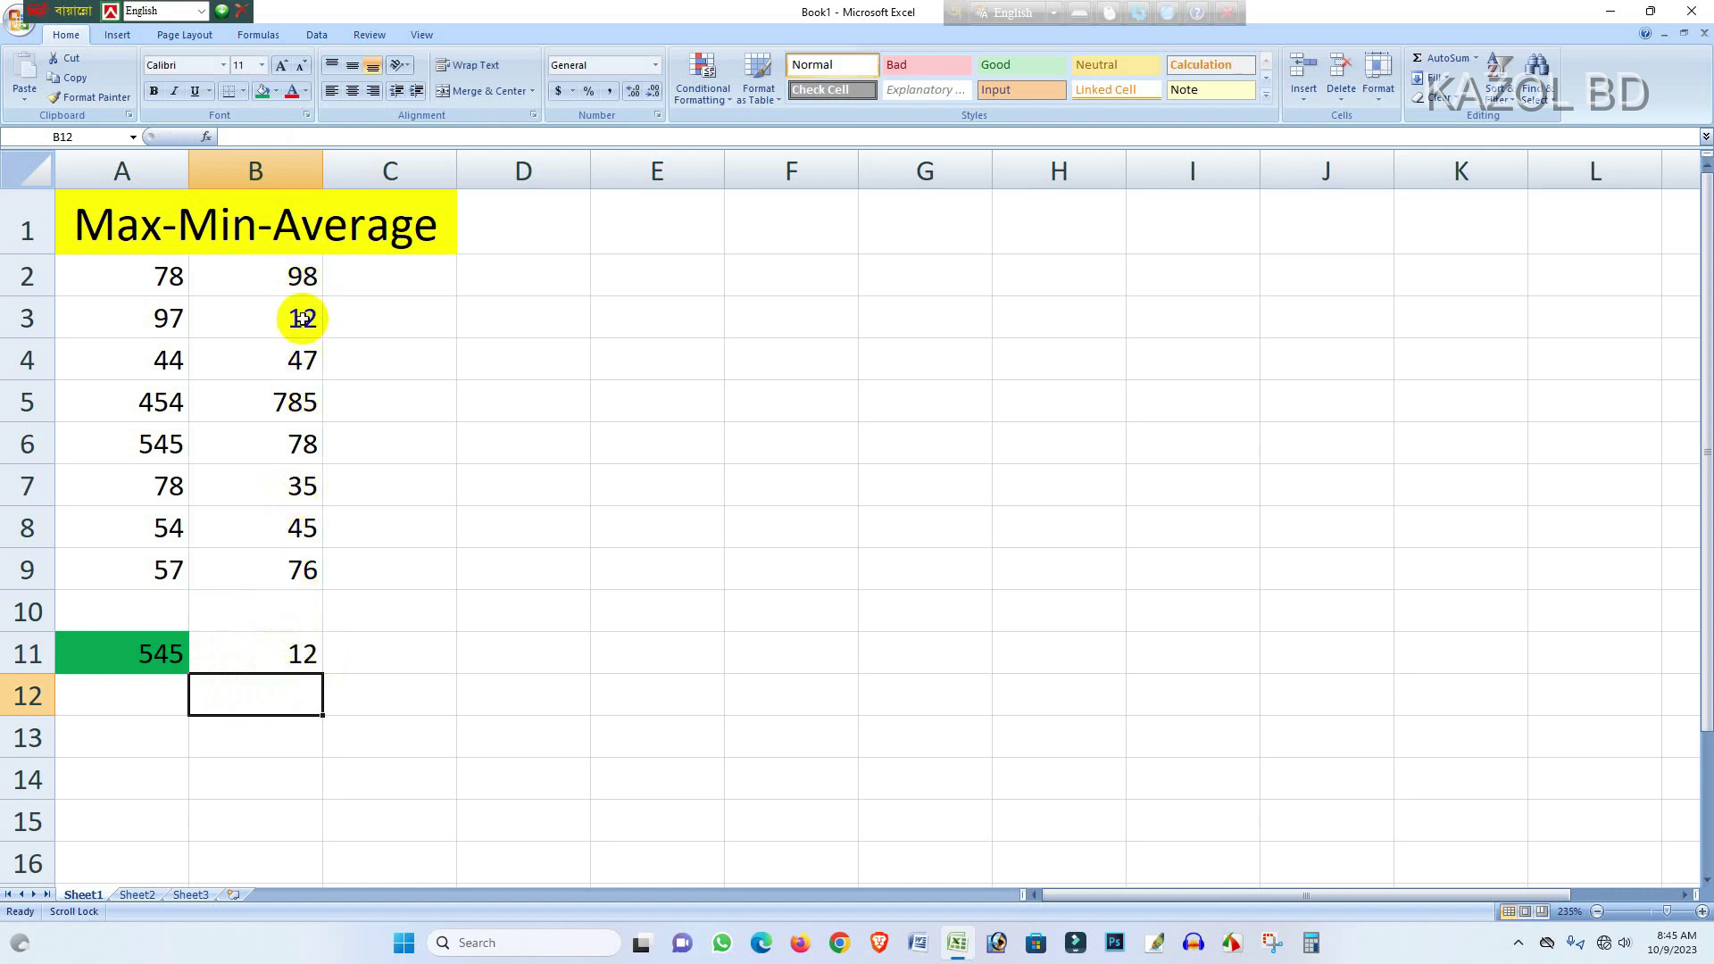
Fill the minimum result cell B11 with the standard light blue color
click(241, 651)
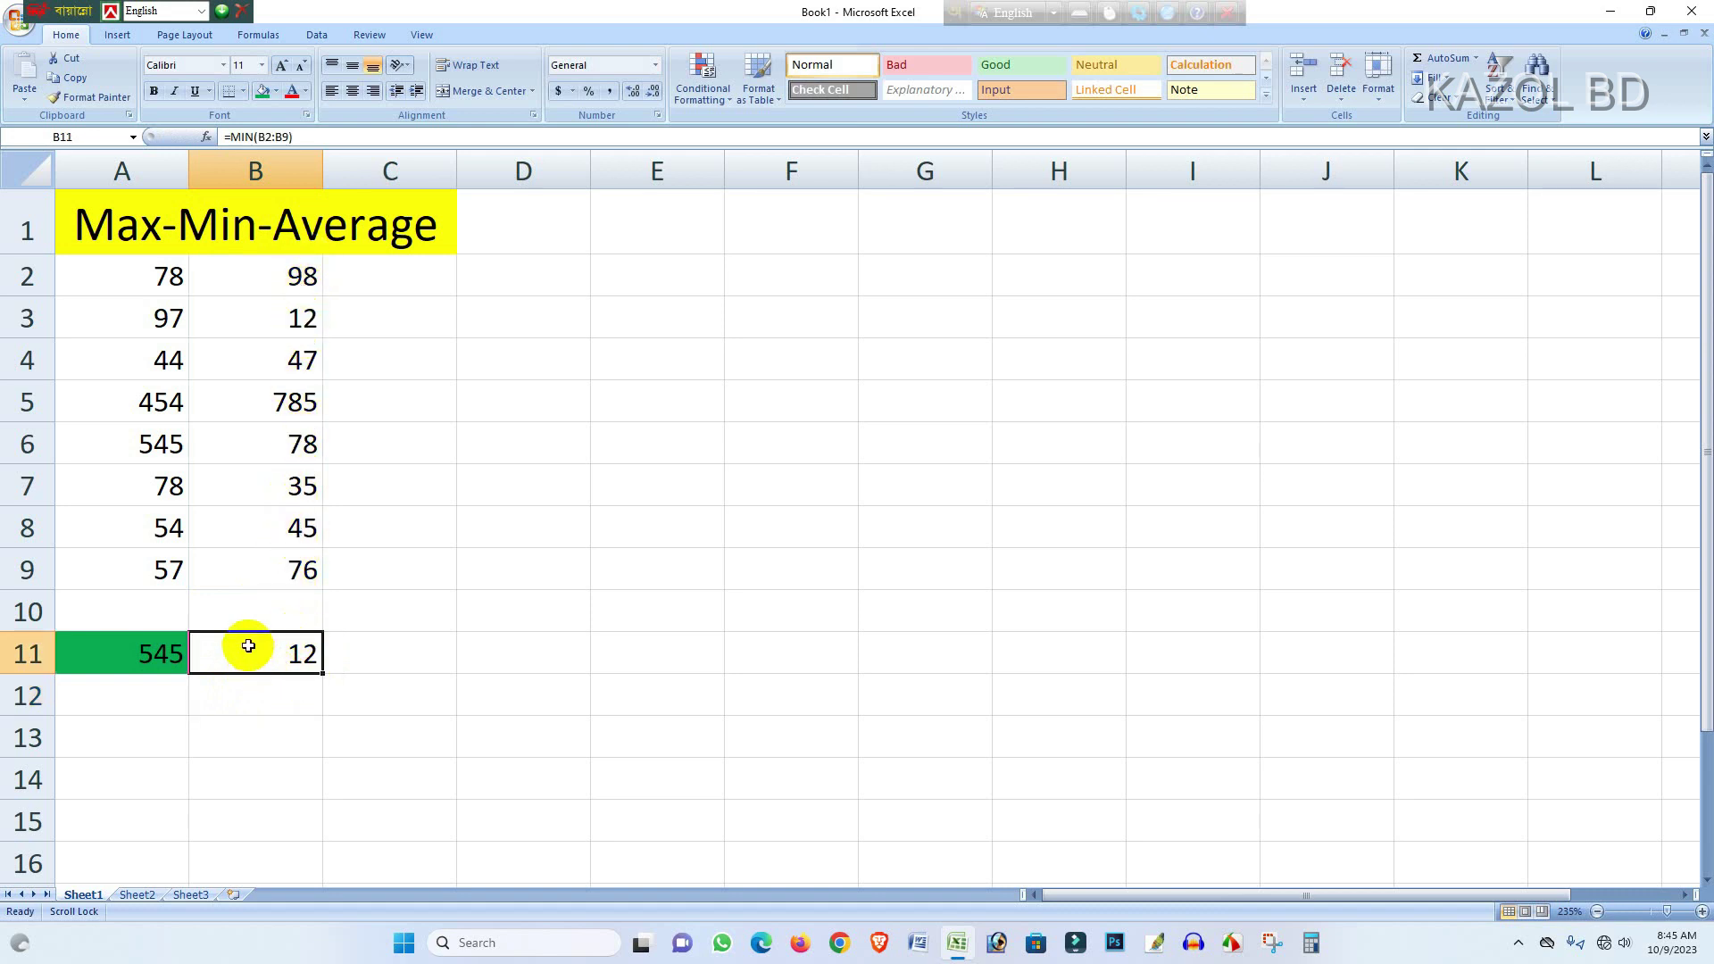
click(276, 92)
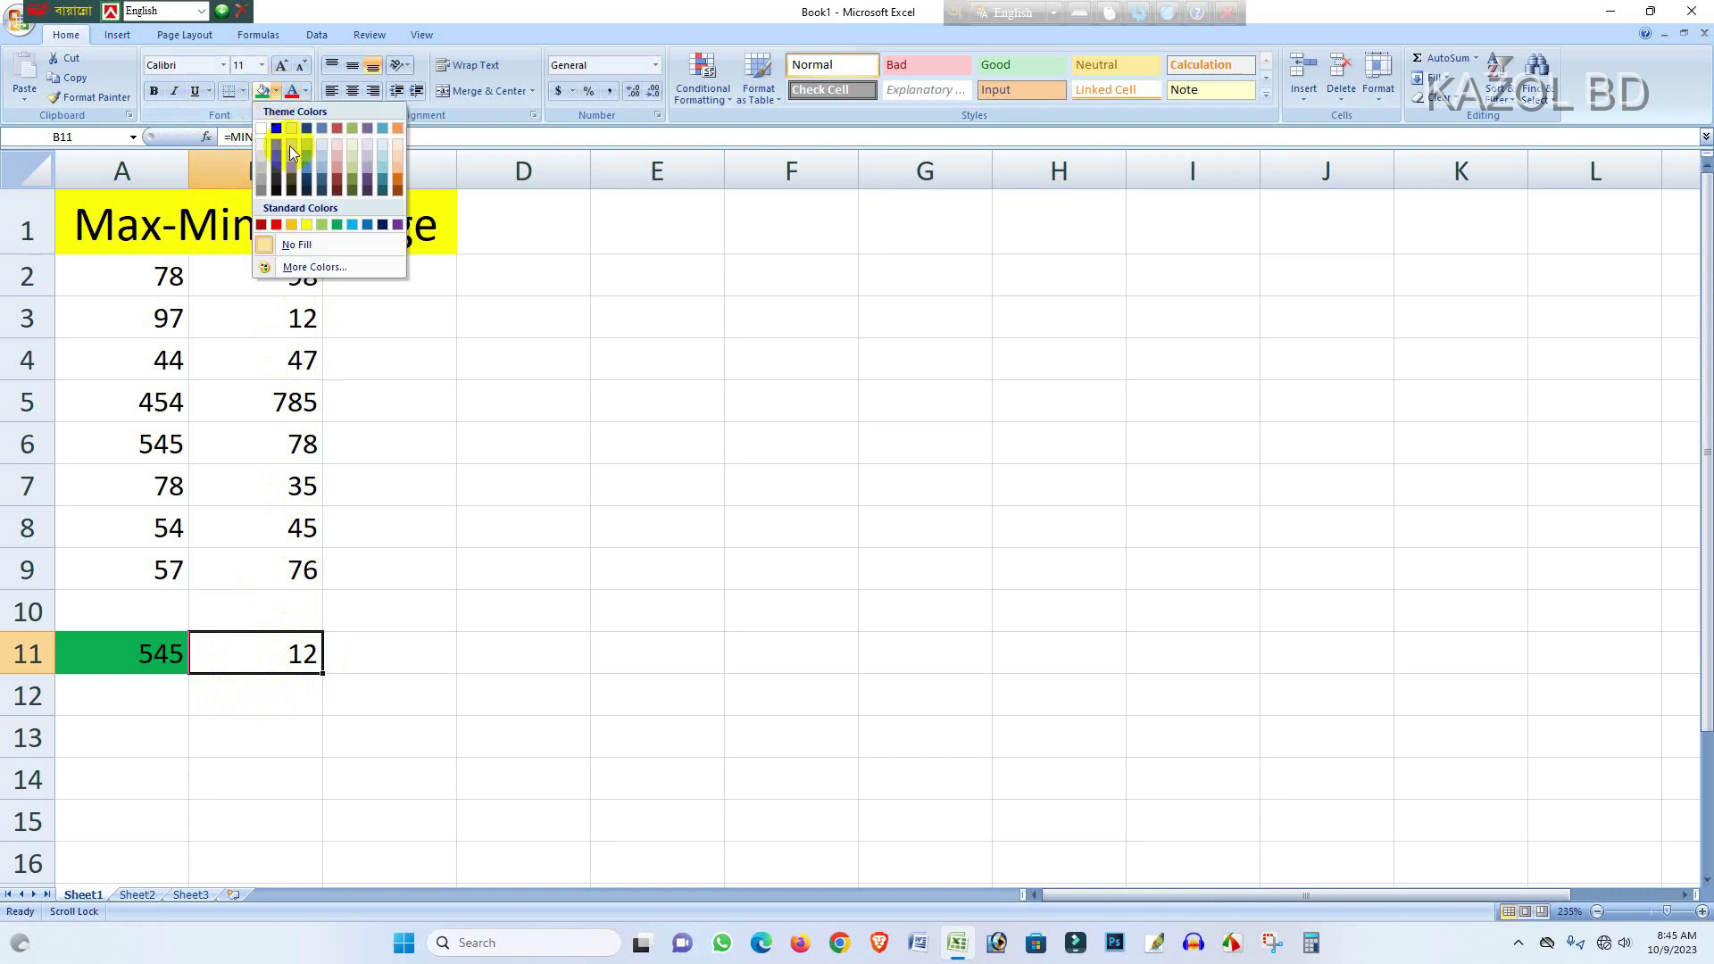
click(352, 226)
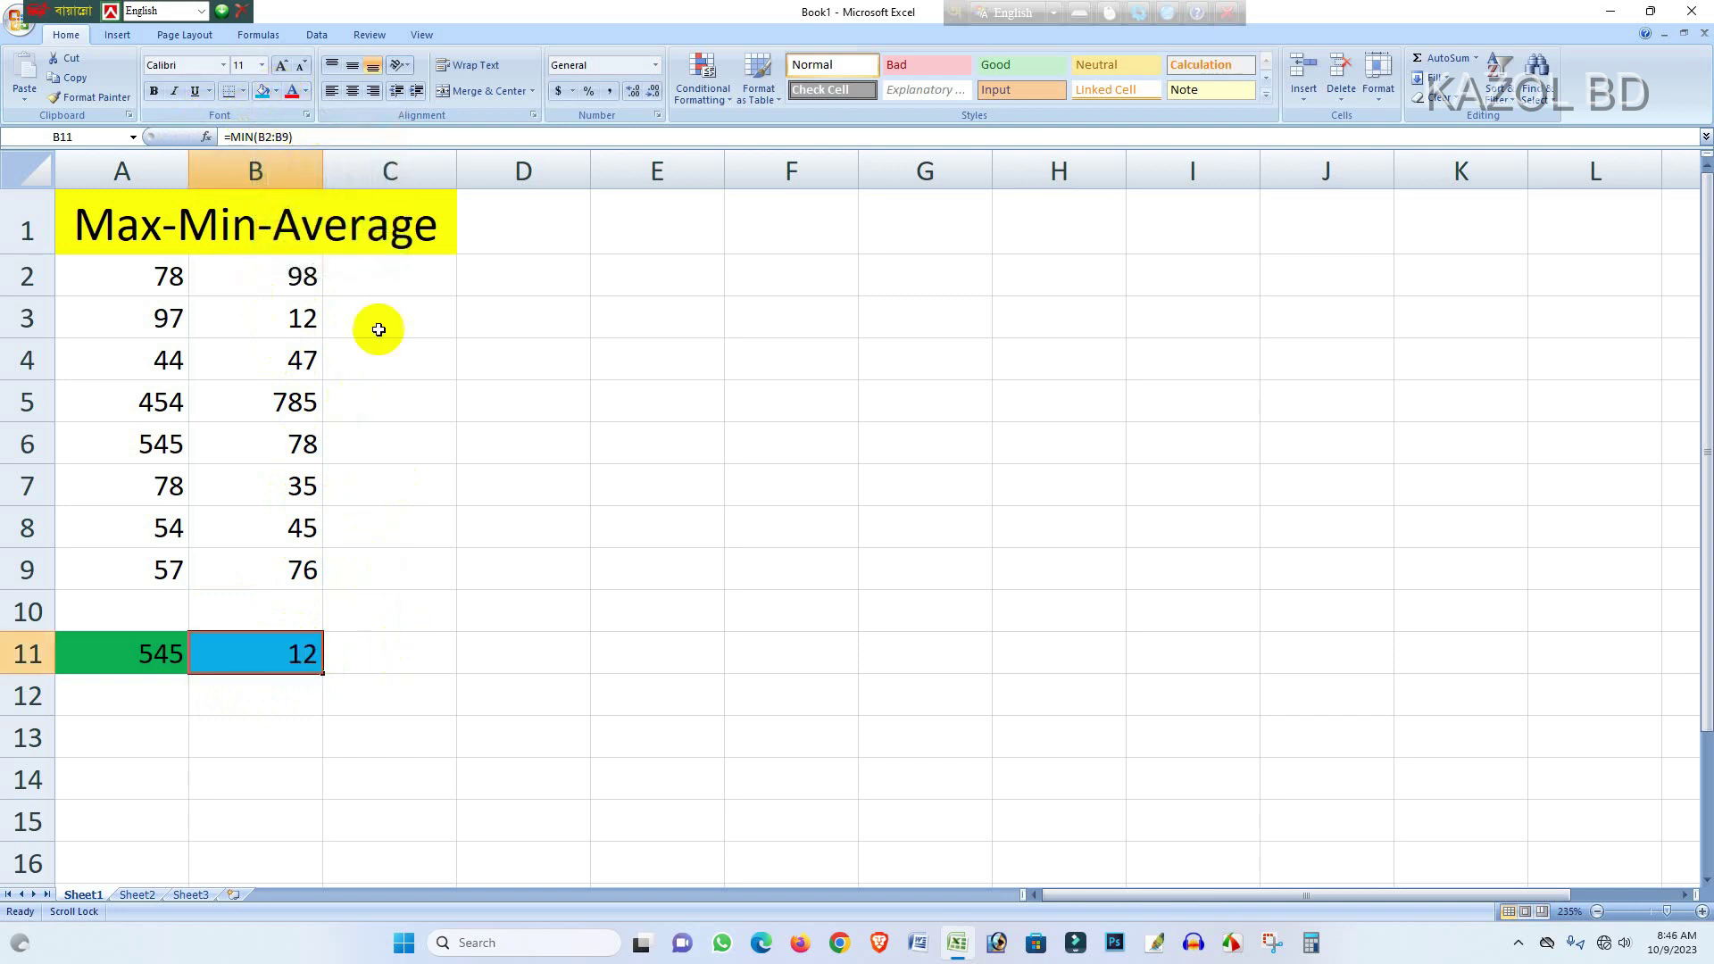
Enter the values 54, 78, 54, 54, 257, 698, 78 and 45 down column C in cells C2 to C9
click(380, 275)
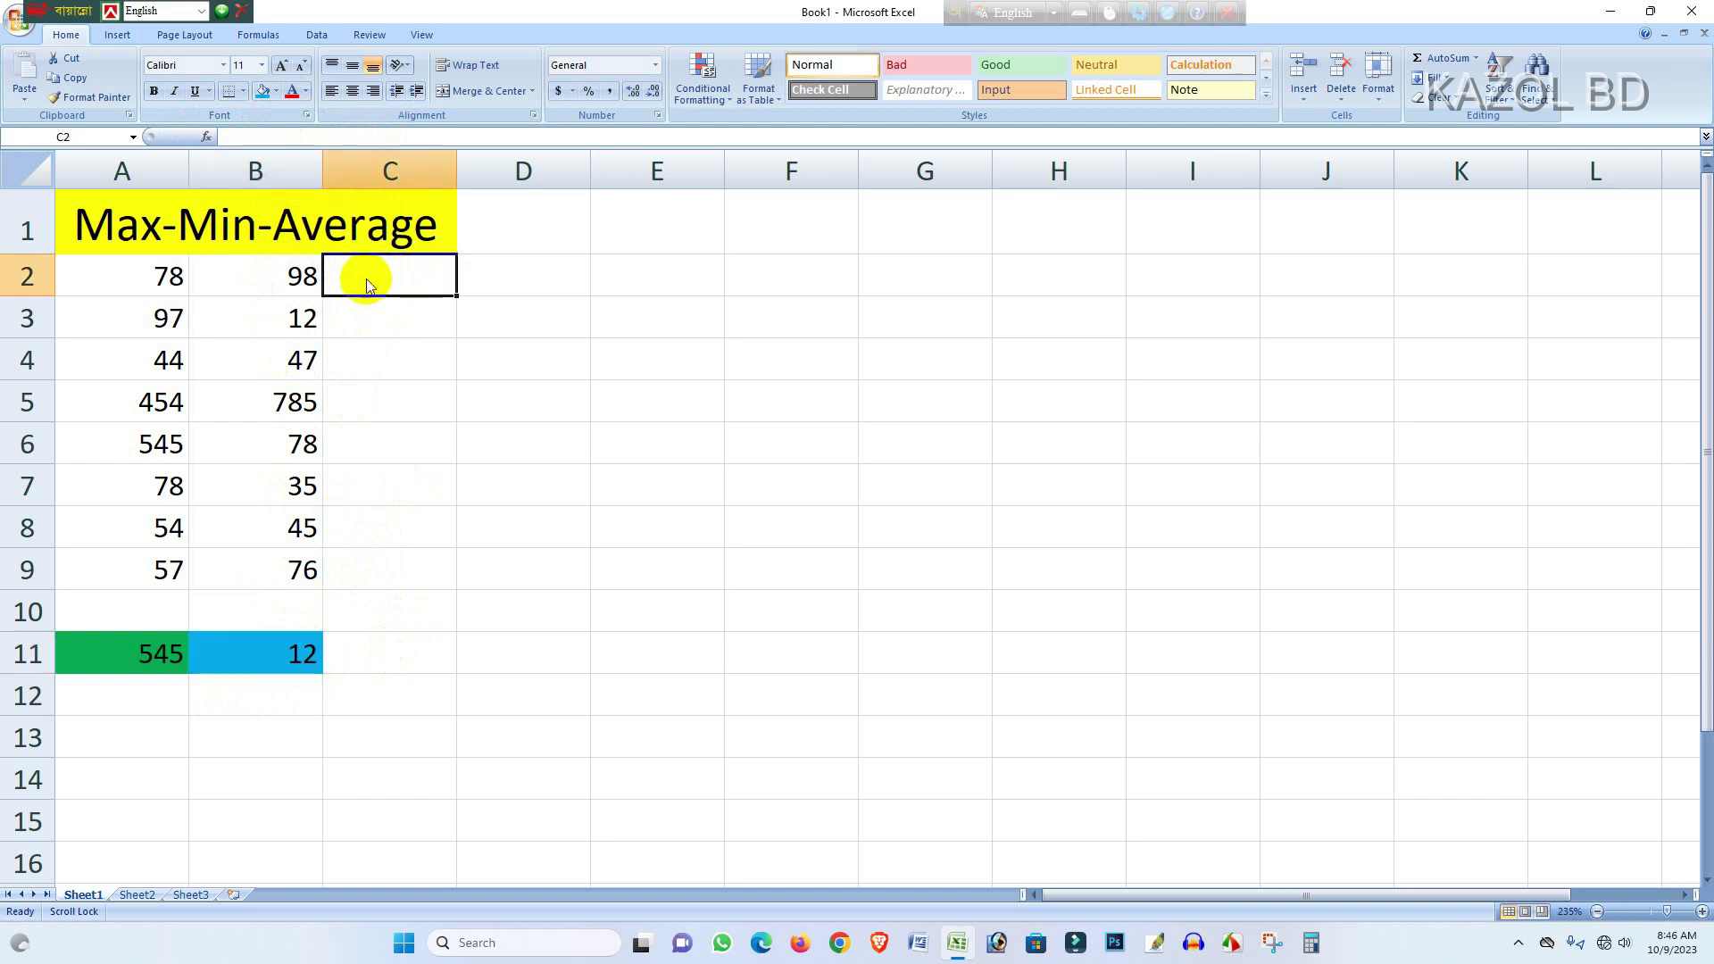
text(54)
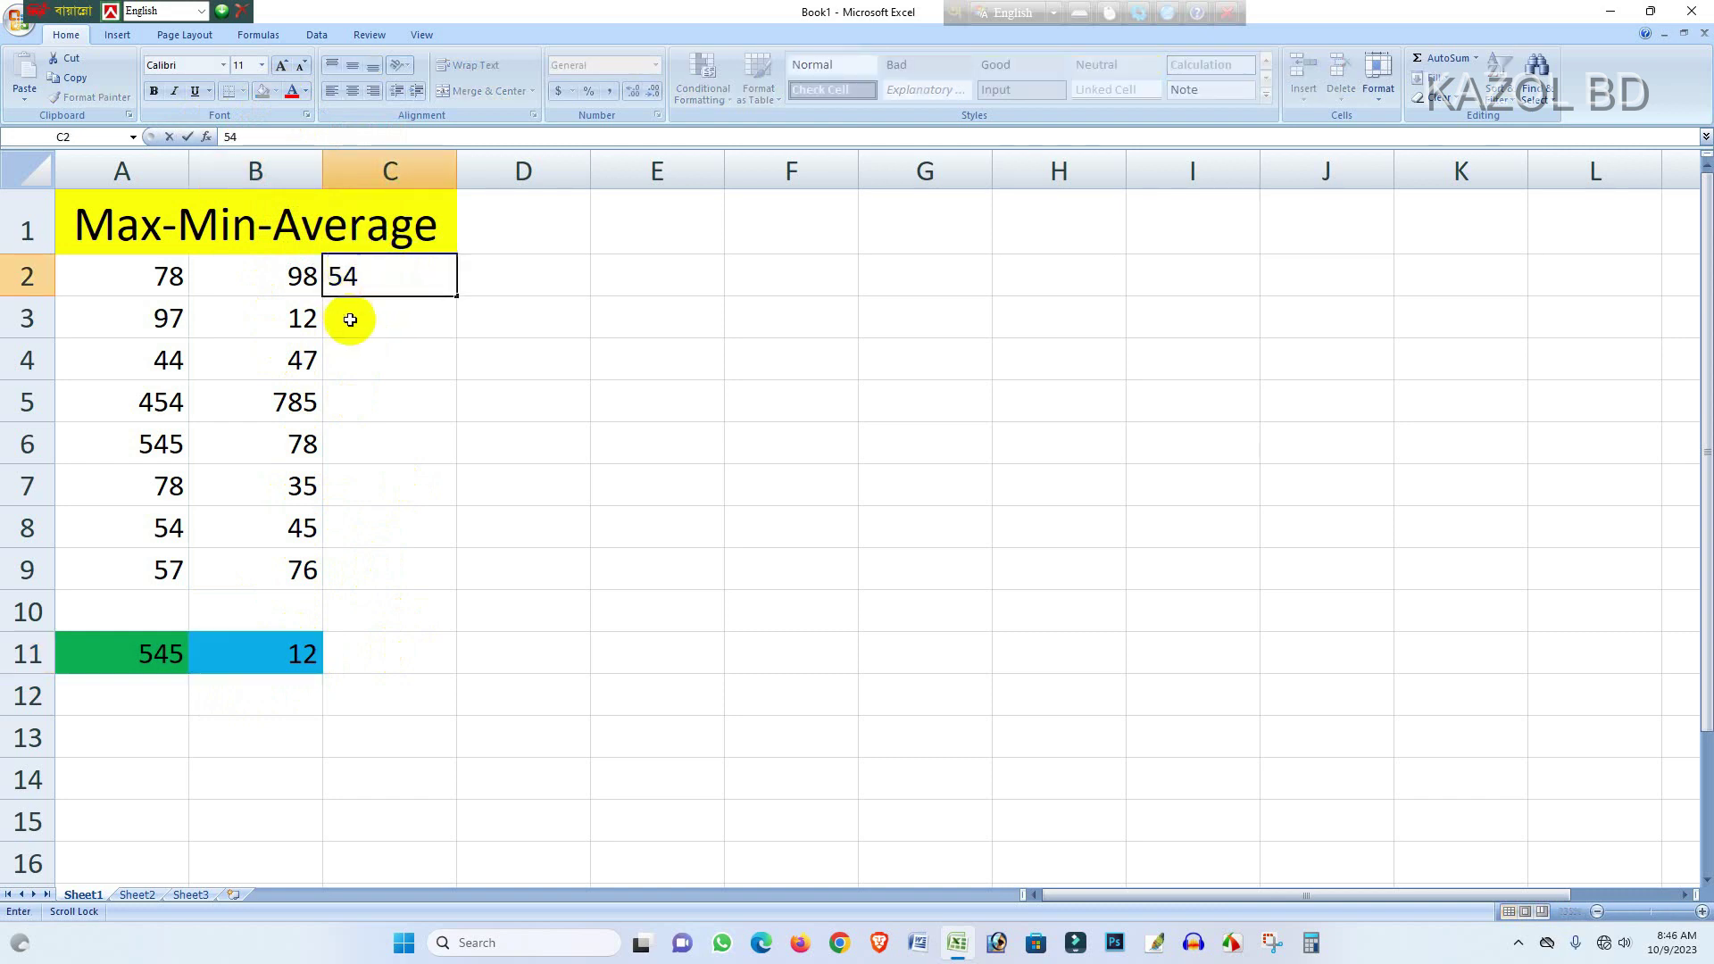
click(361, 316)
text(78)
click(366, 351)
text(54)
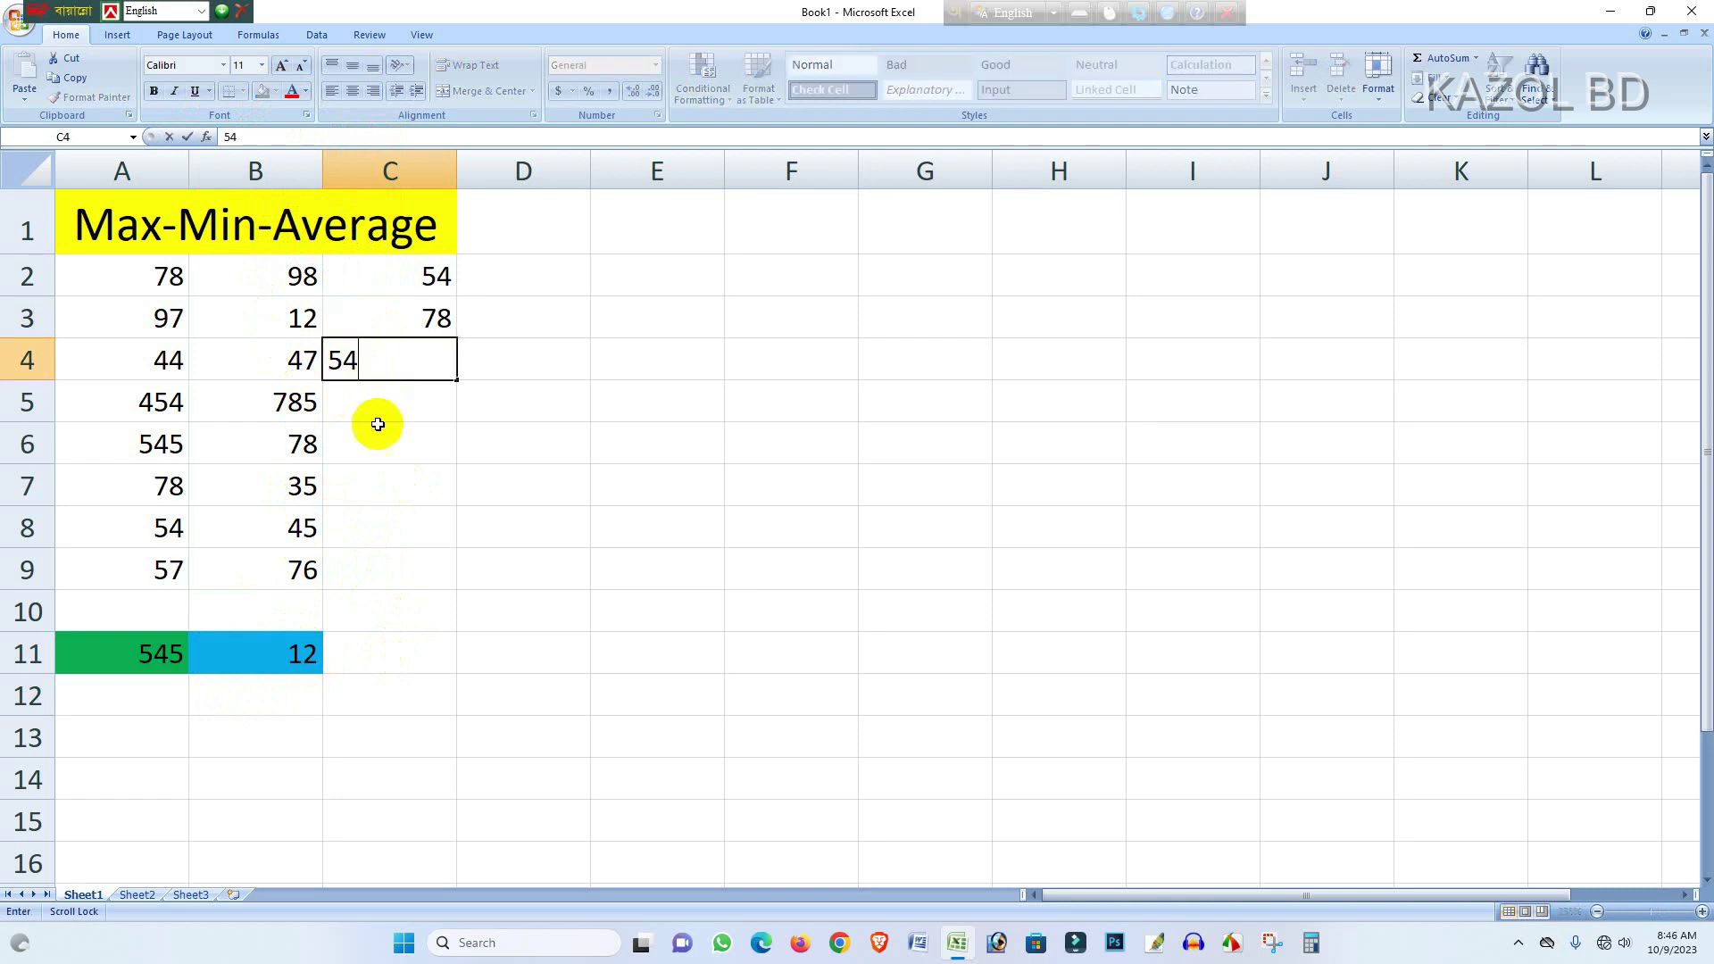
click(374, 404)
text(54)
click(372, 445)
text(257)
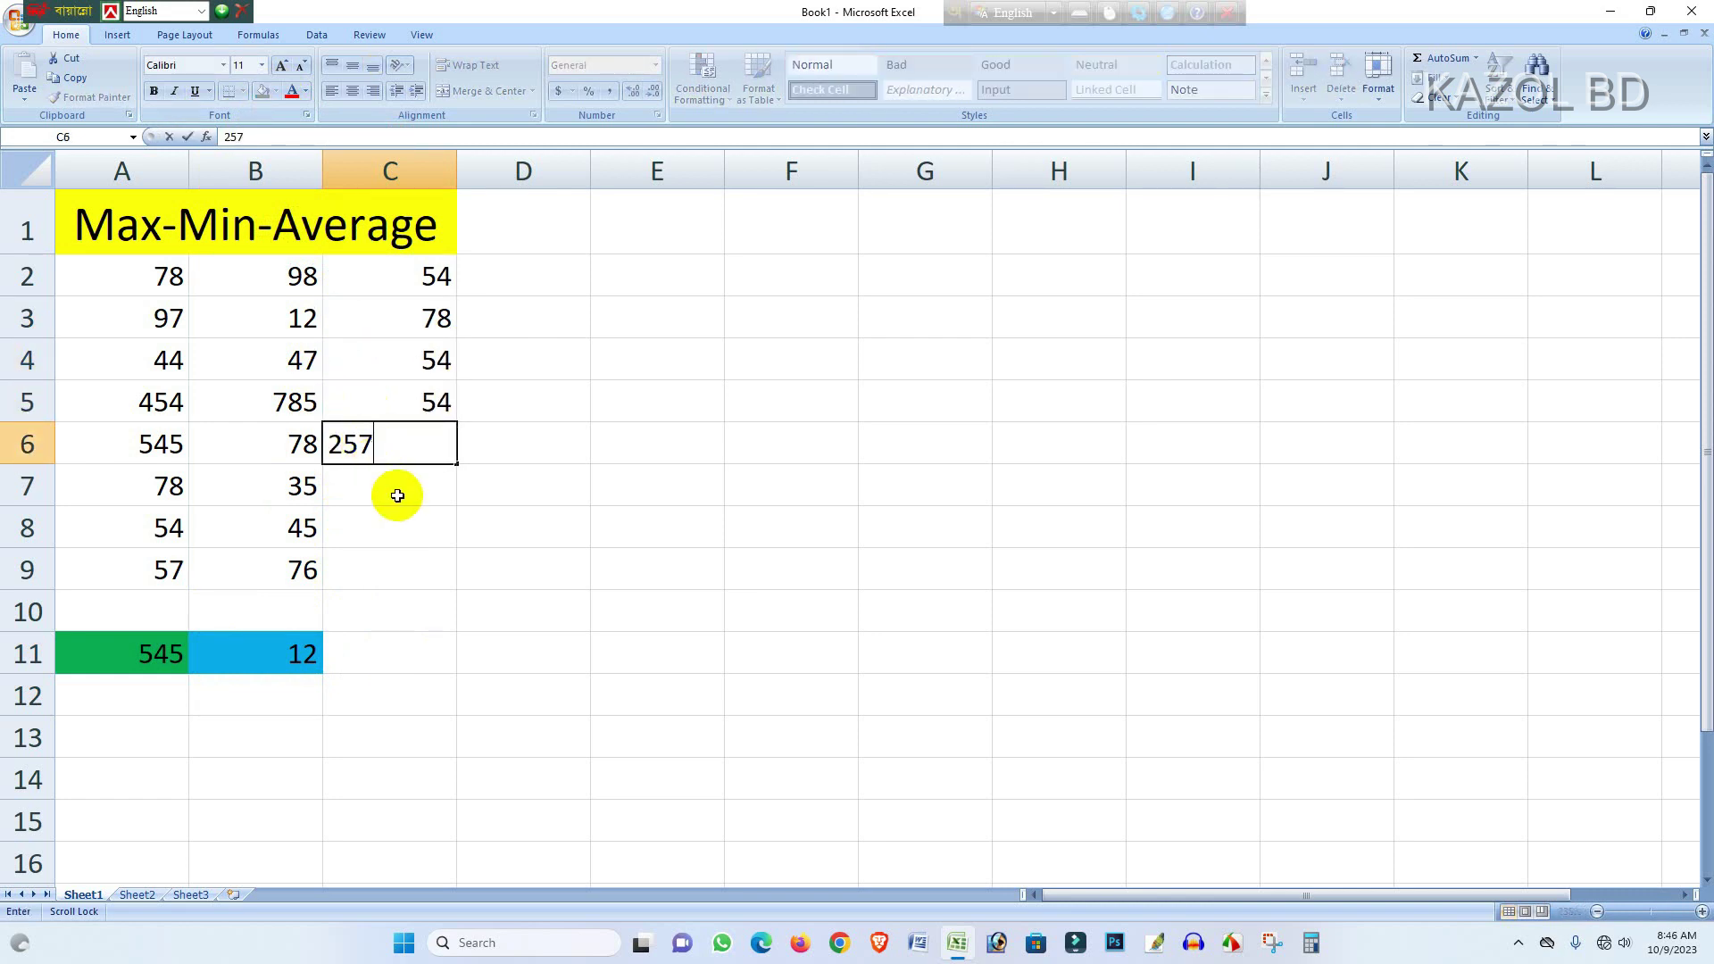
click(391, 490)
text(698)
click(379, 524)
text(78)
click(391, 558)
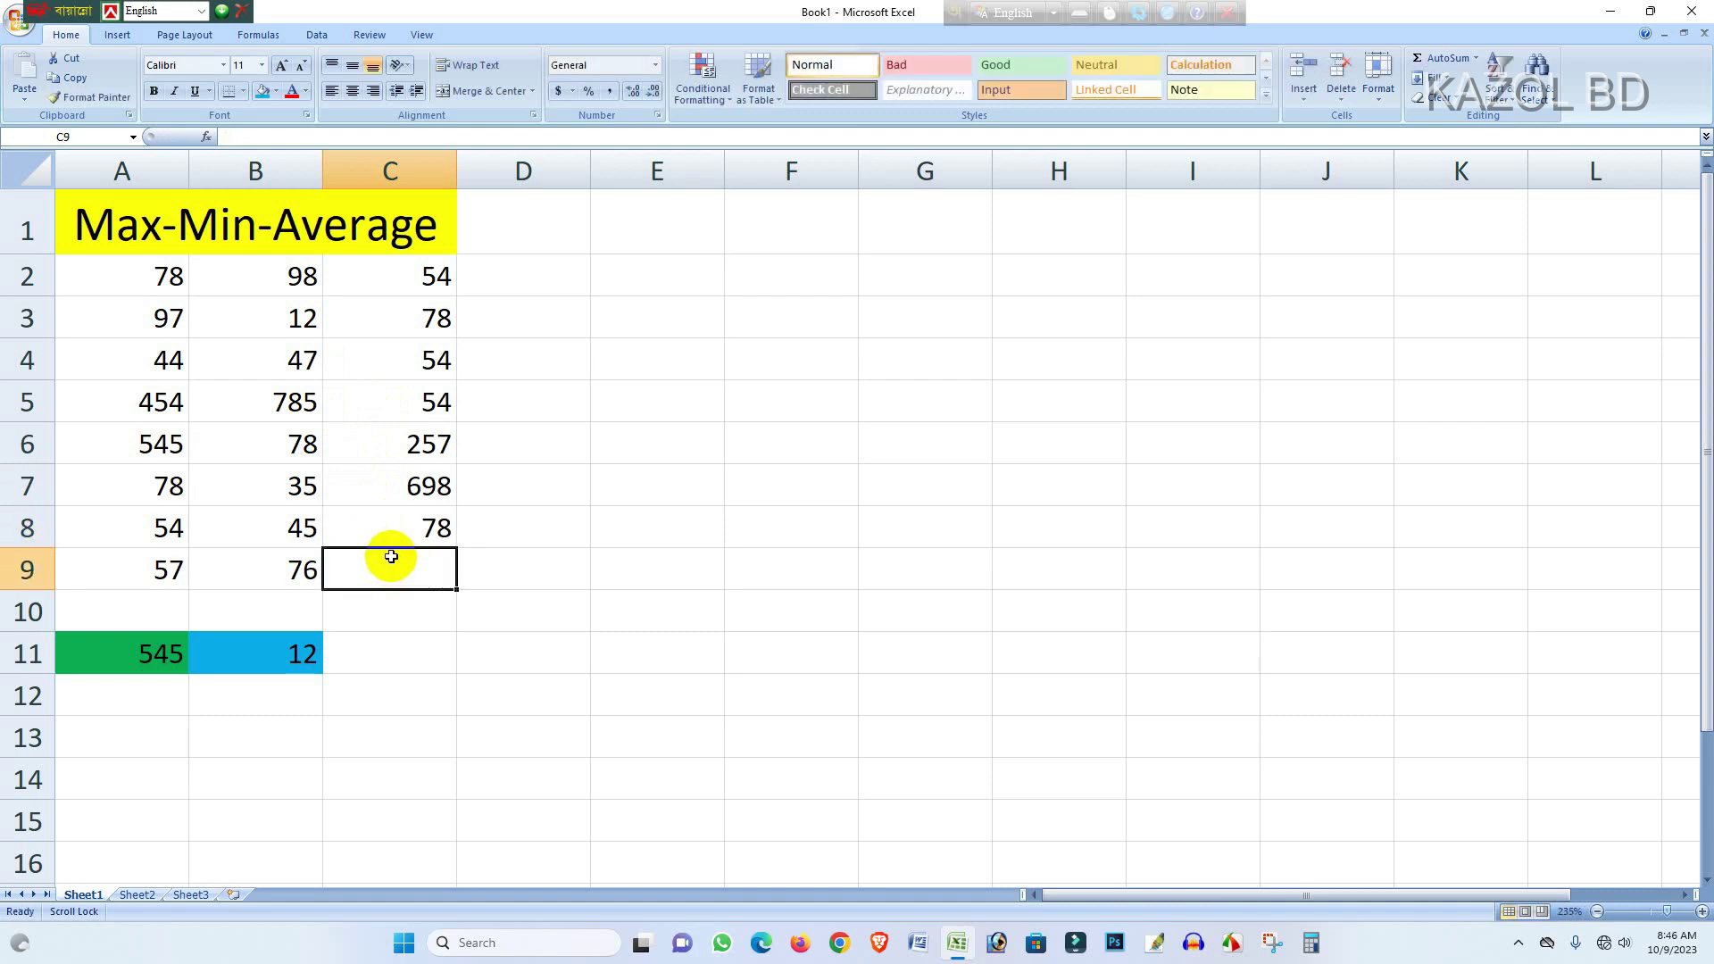
text(45)
click(366, 614)
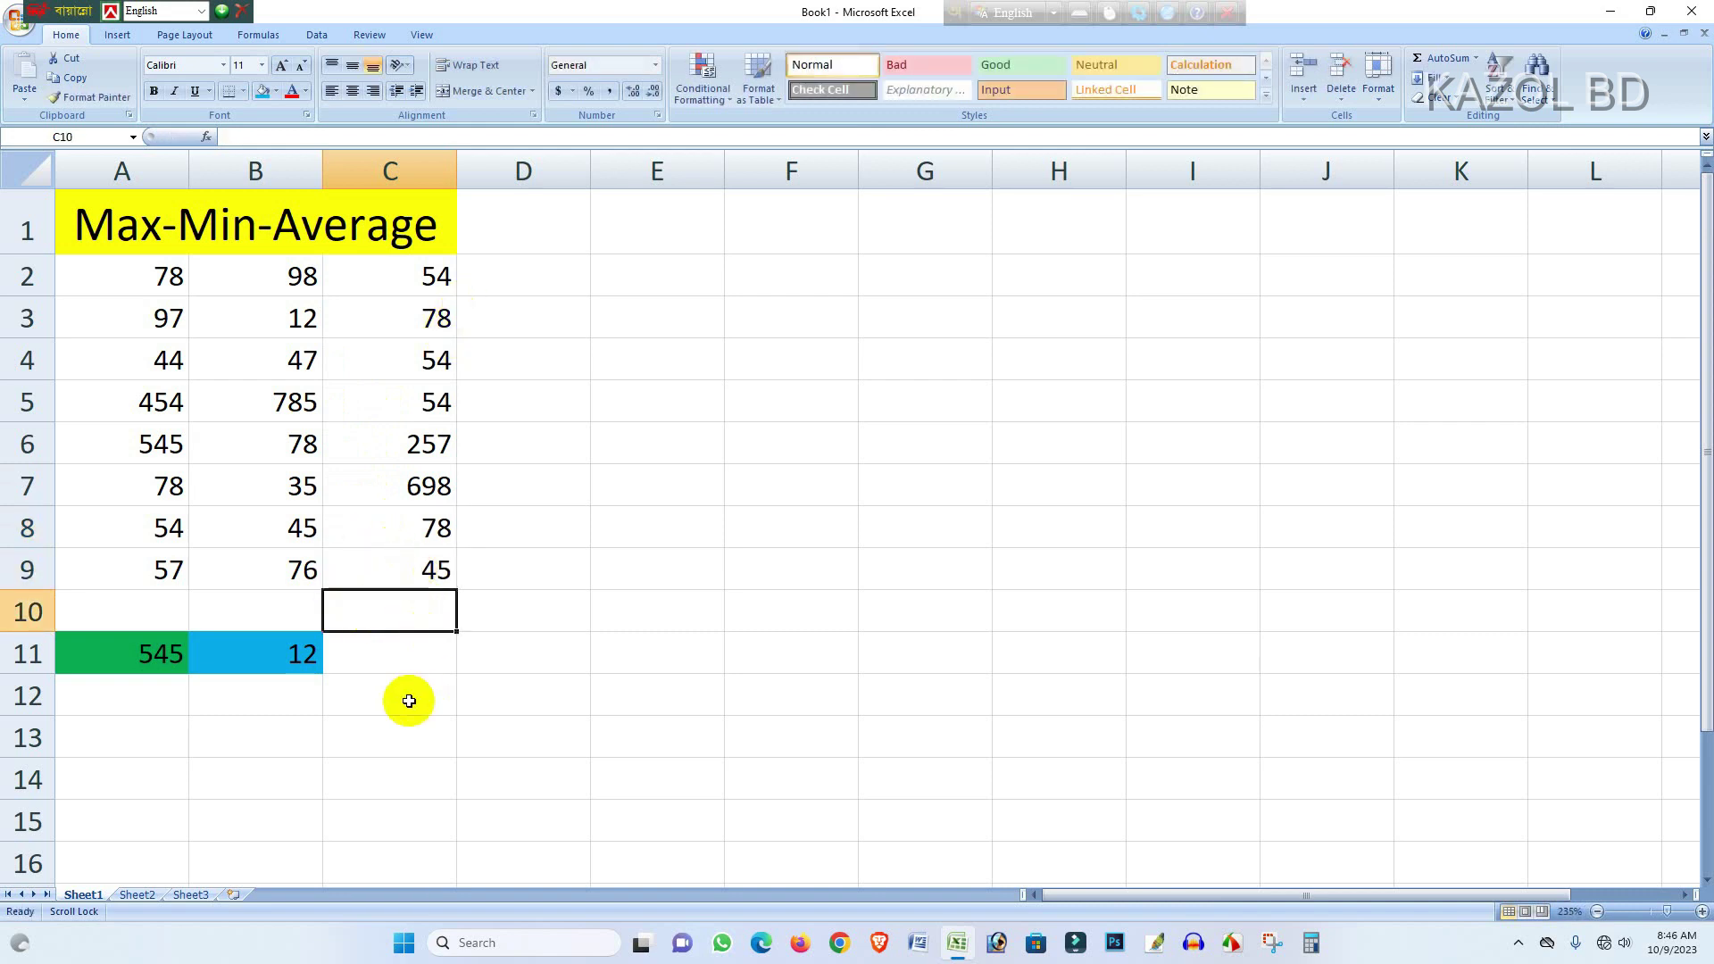
Fill the empty separator cells A10 to C10 with a gray theme color
drag(172, 612, 384, 613)
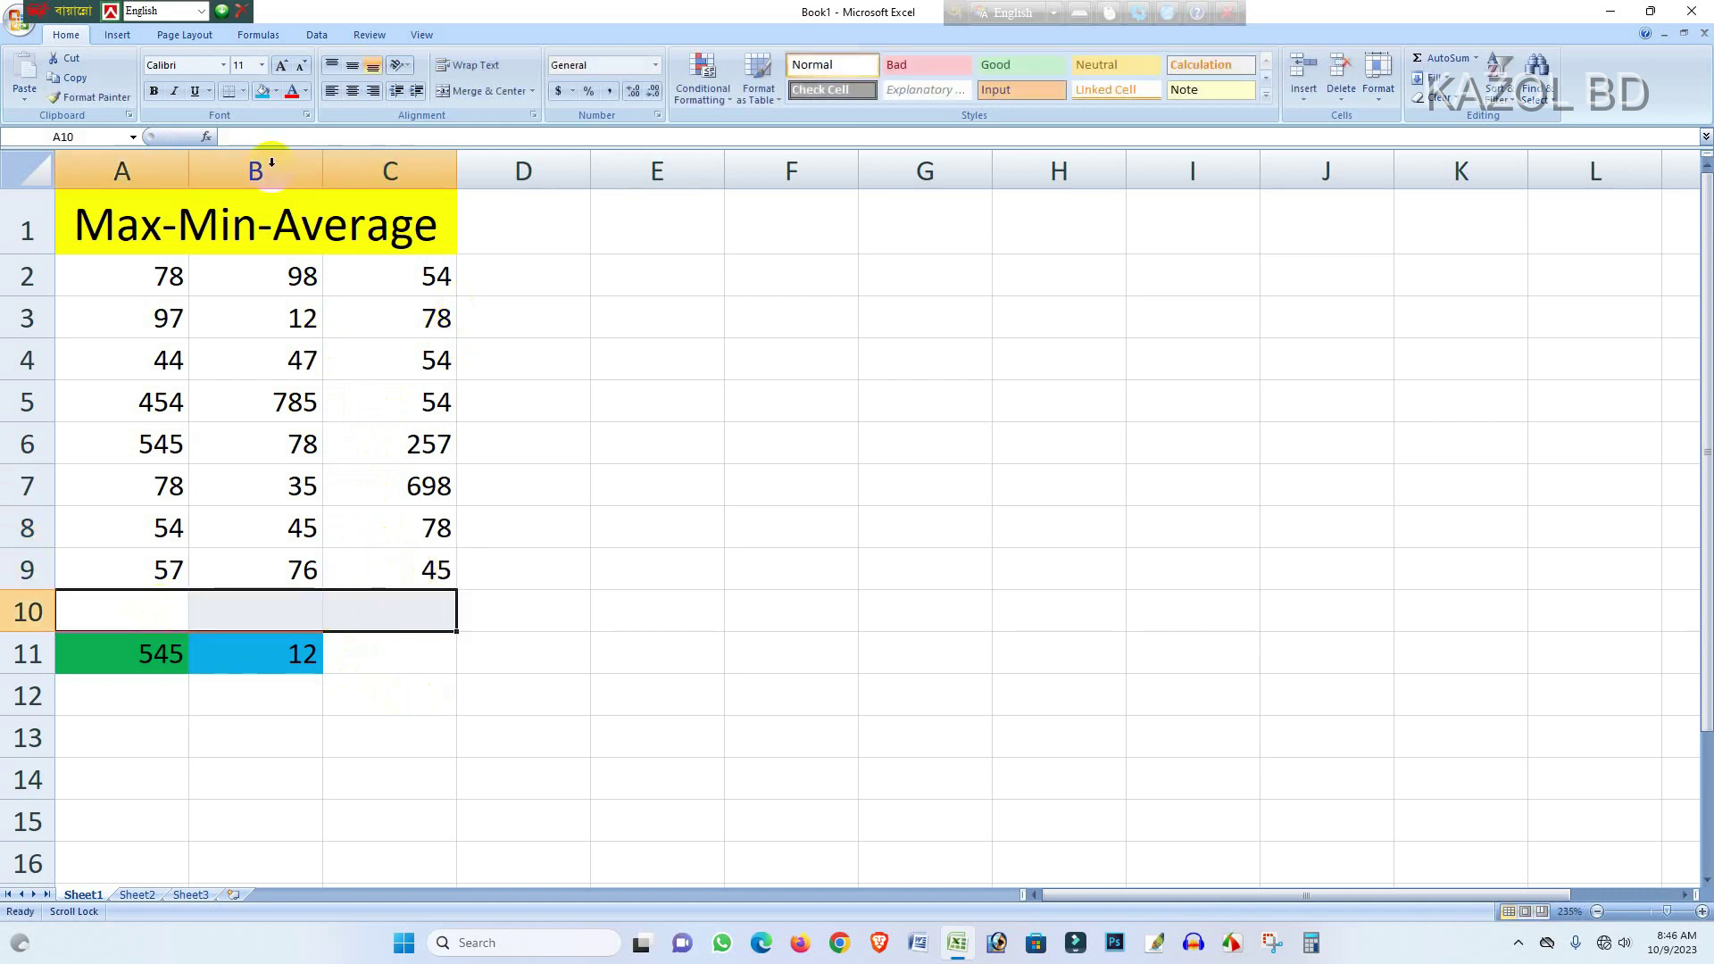
click(276, 90)
click(262, 174)
Calculate the average of the column C values in cell C11 with the formula =average(C2:C9)
click(352, 646)
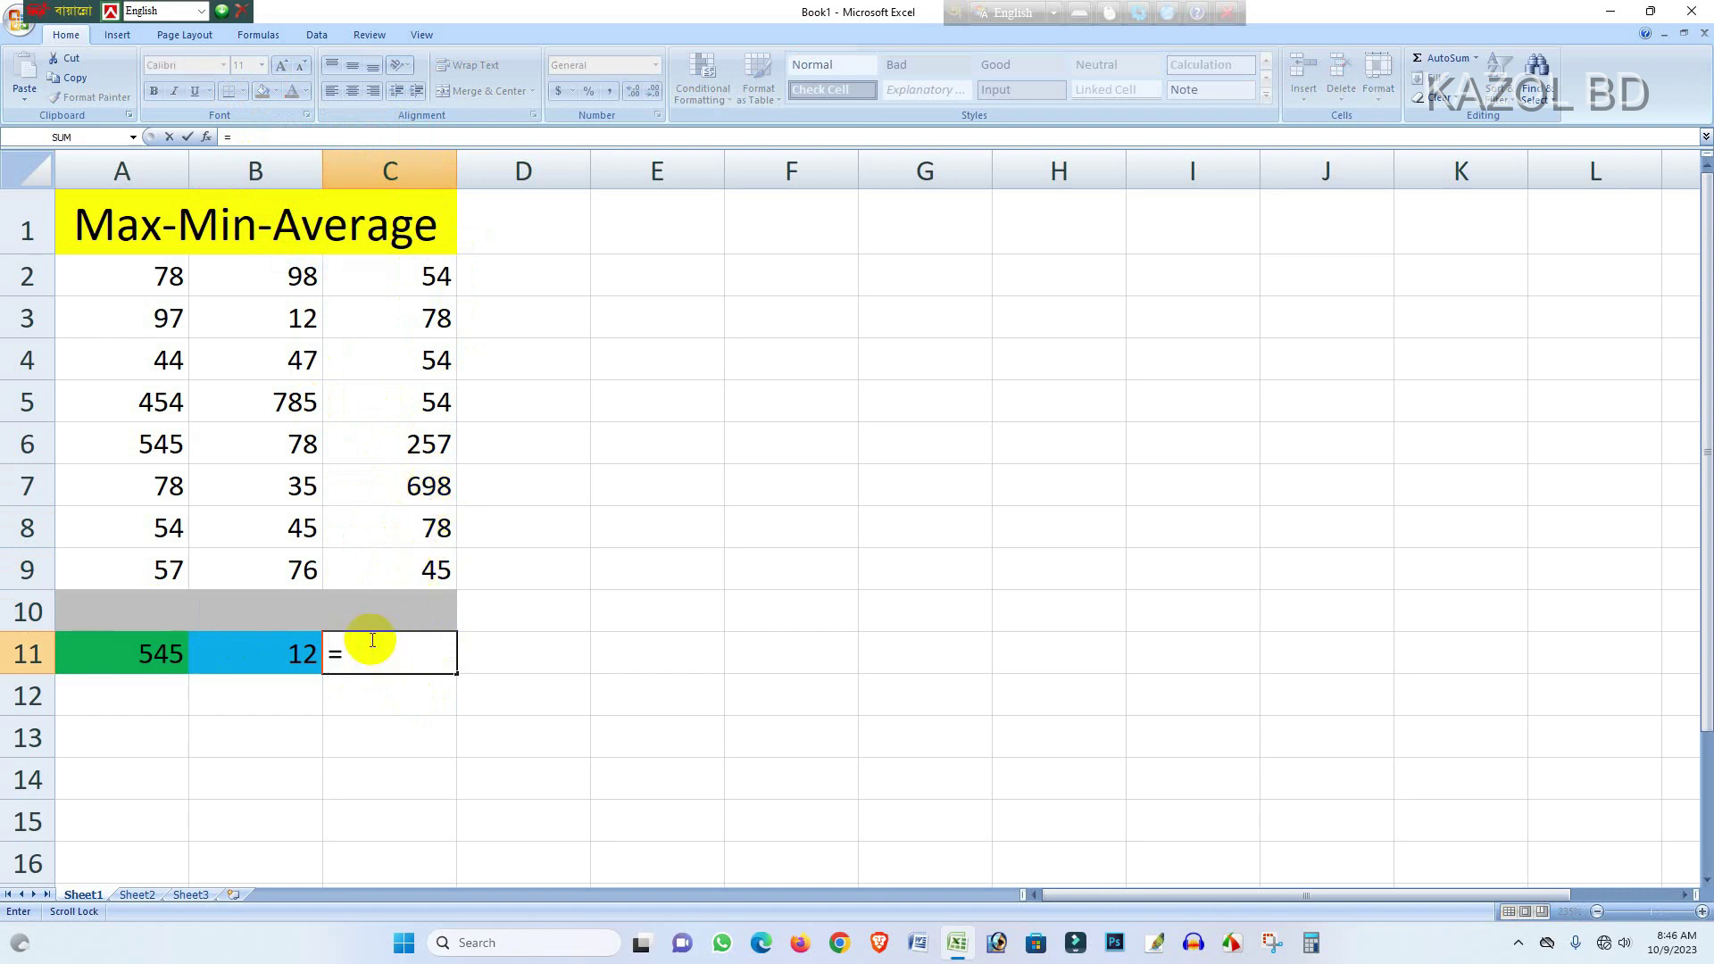
text(=ave)
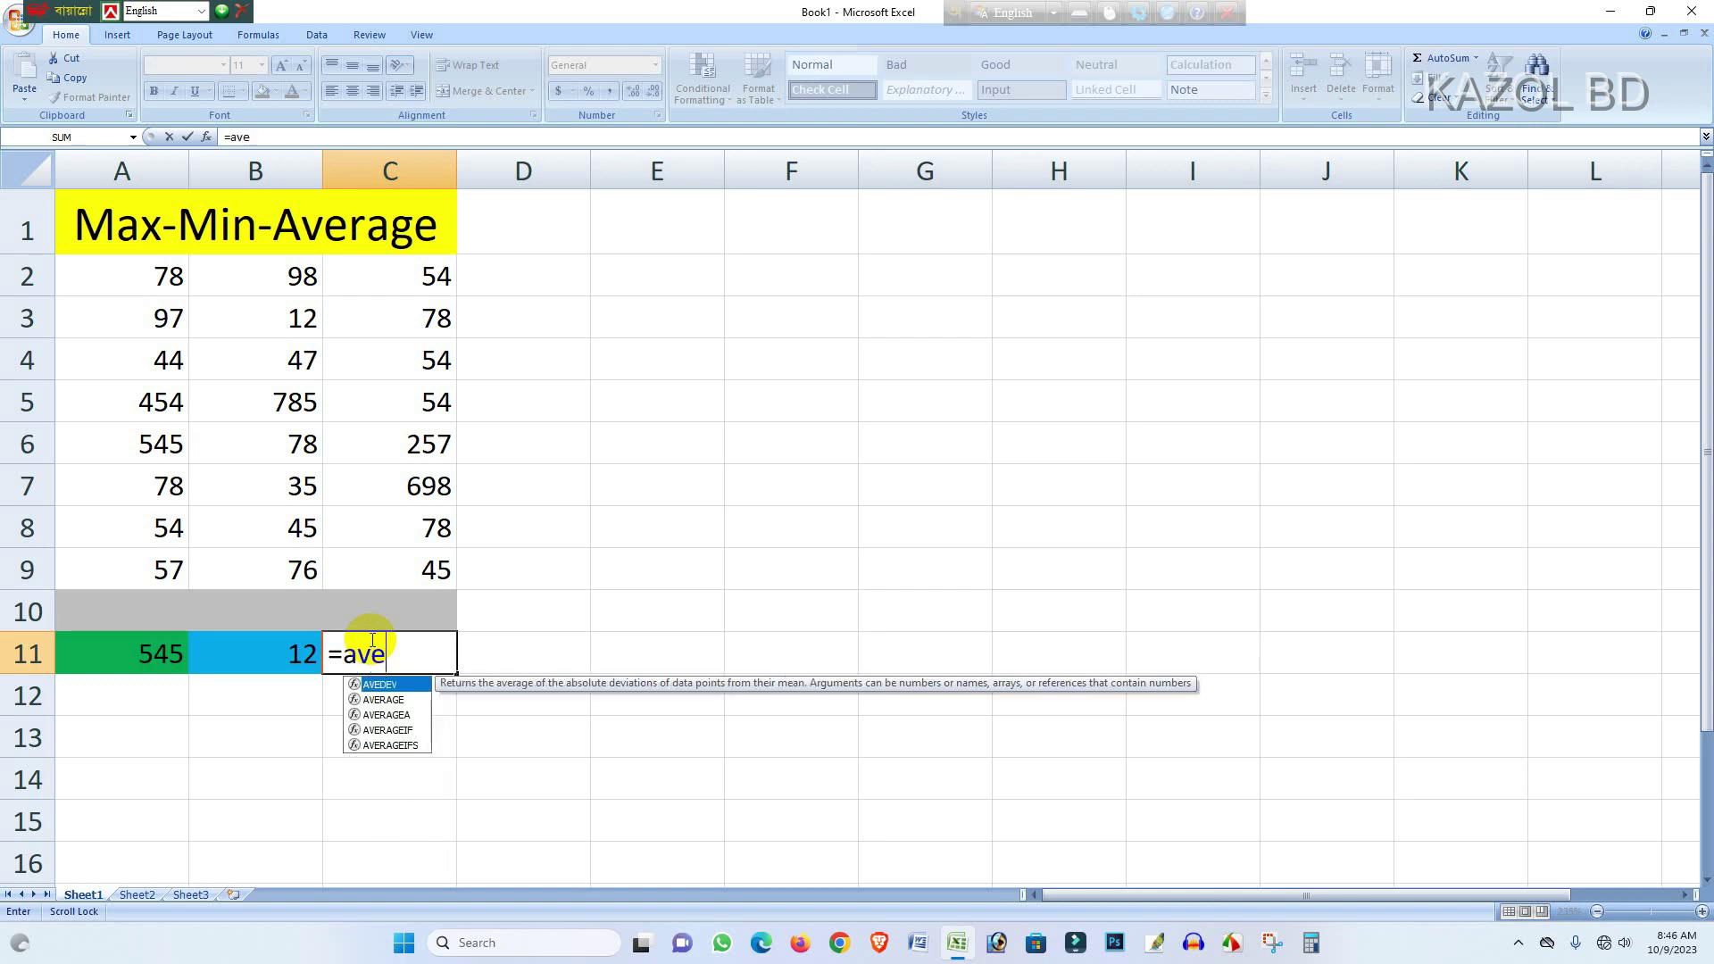
text(rage)
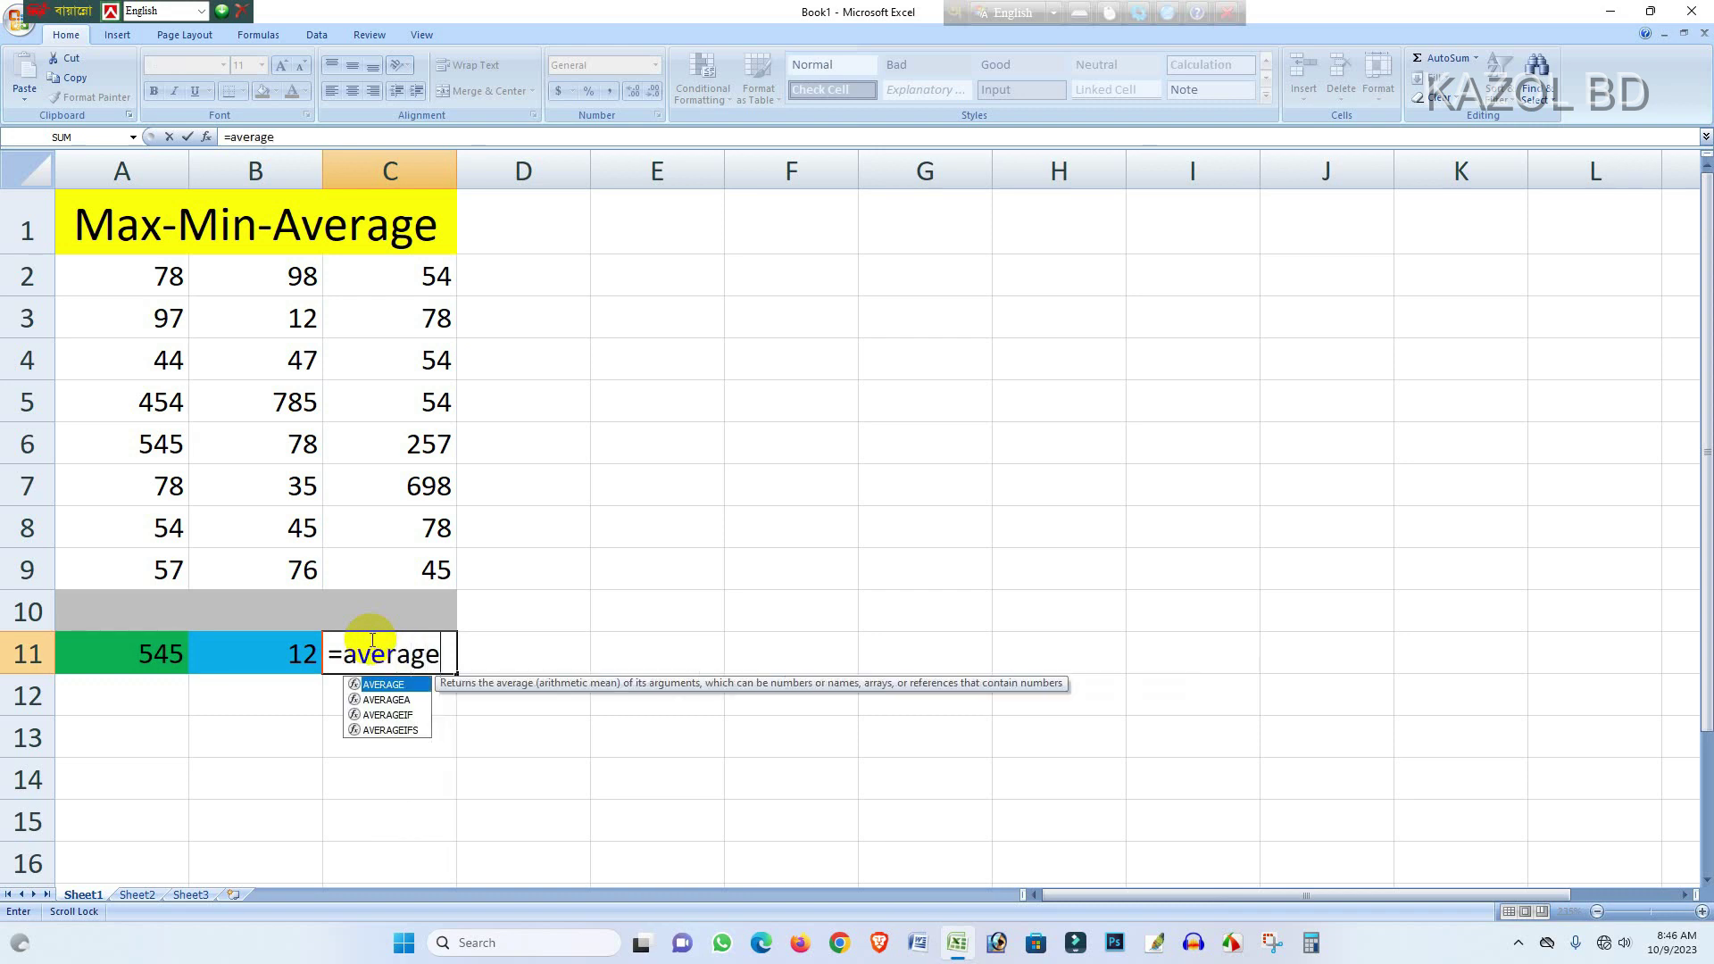
text(()
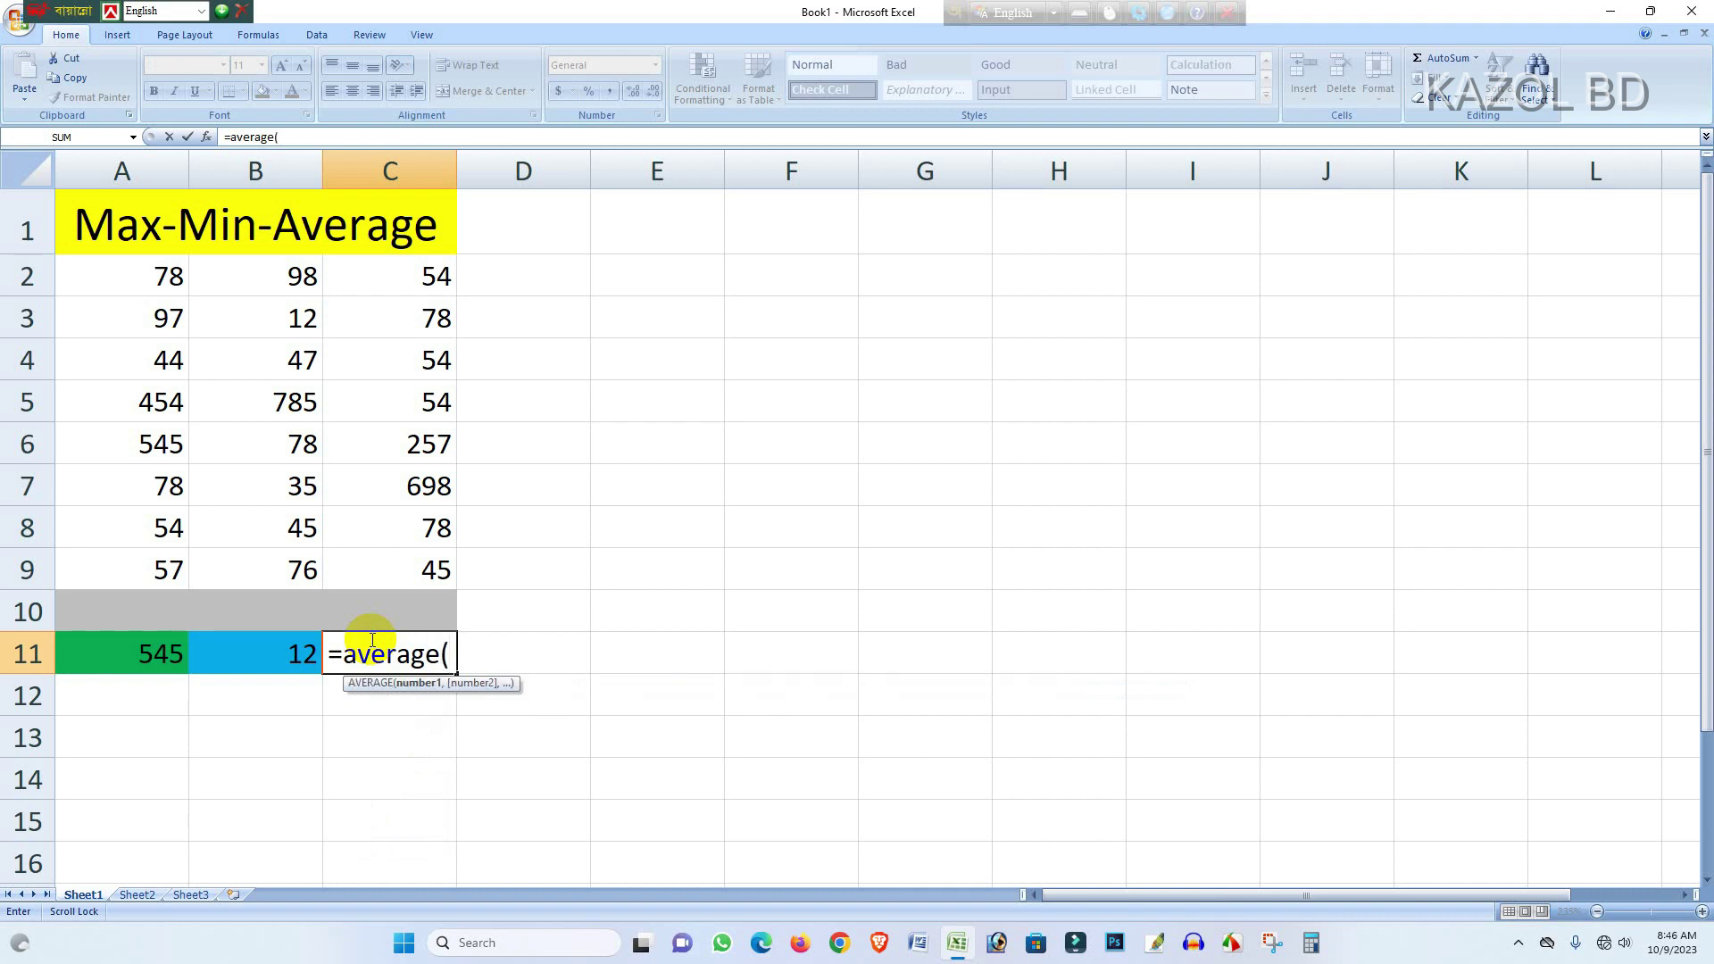
drag(397, 284, 431, 566)
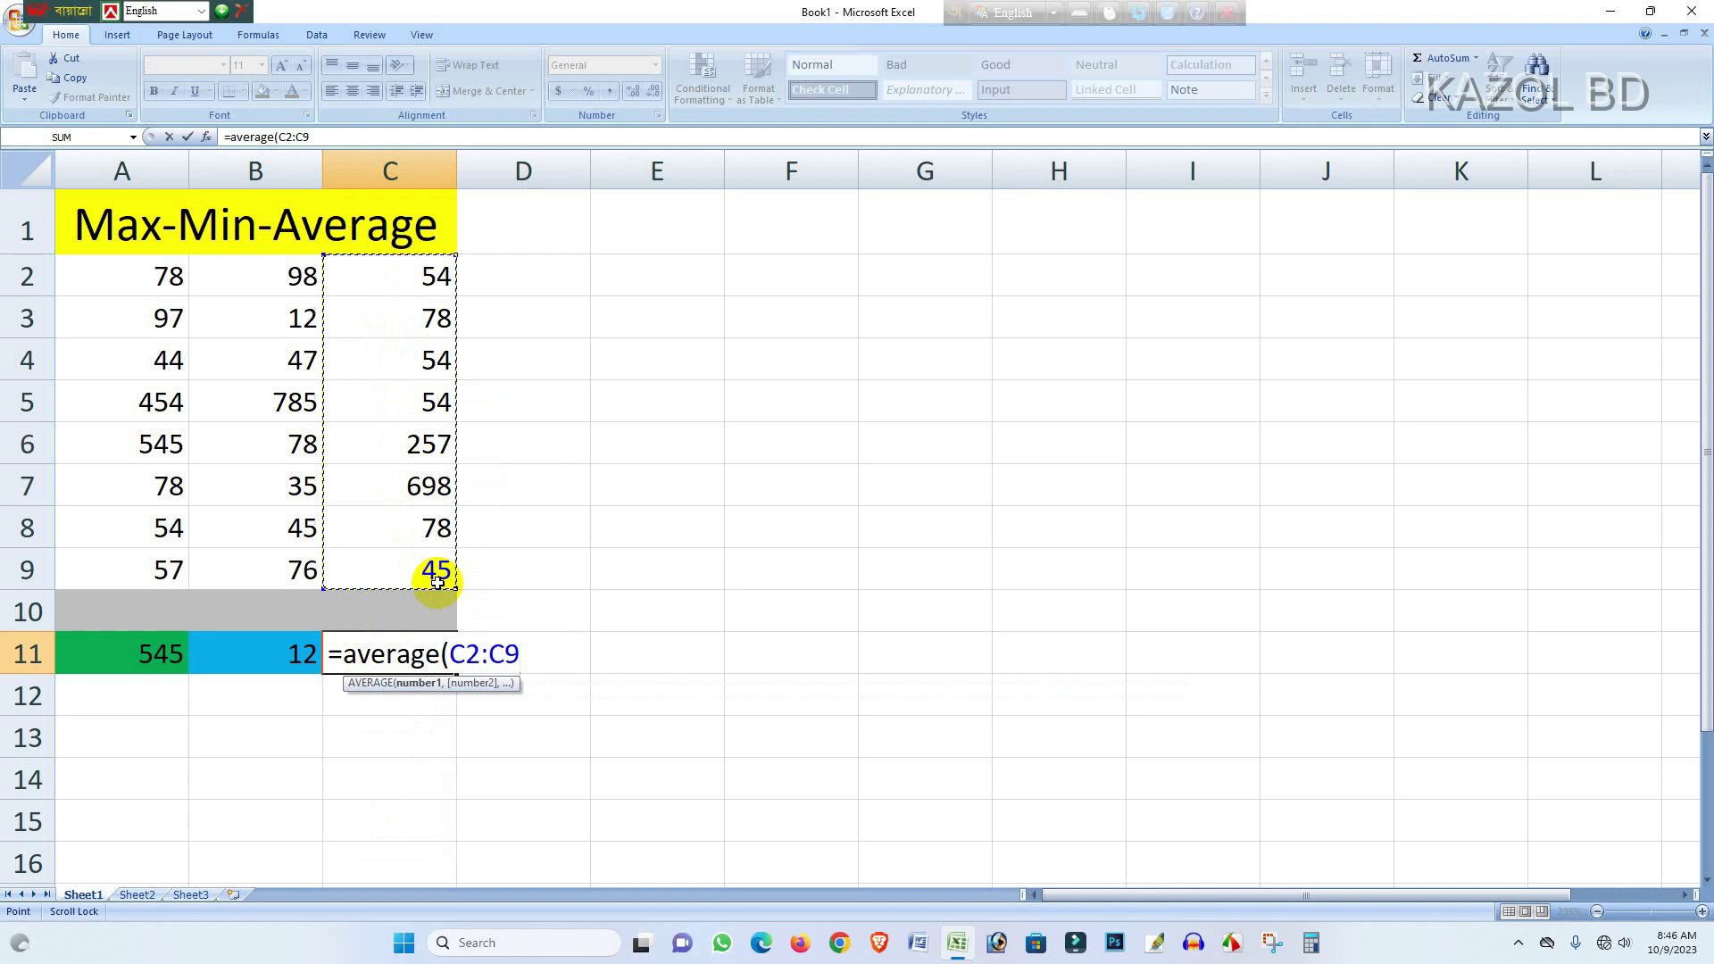
text())
key(Return)
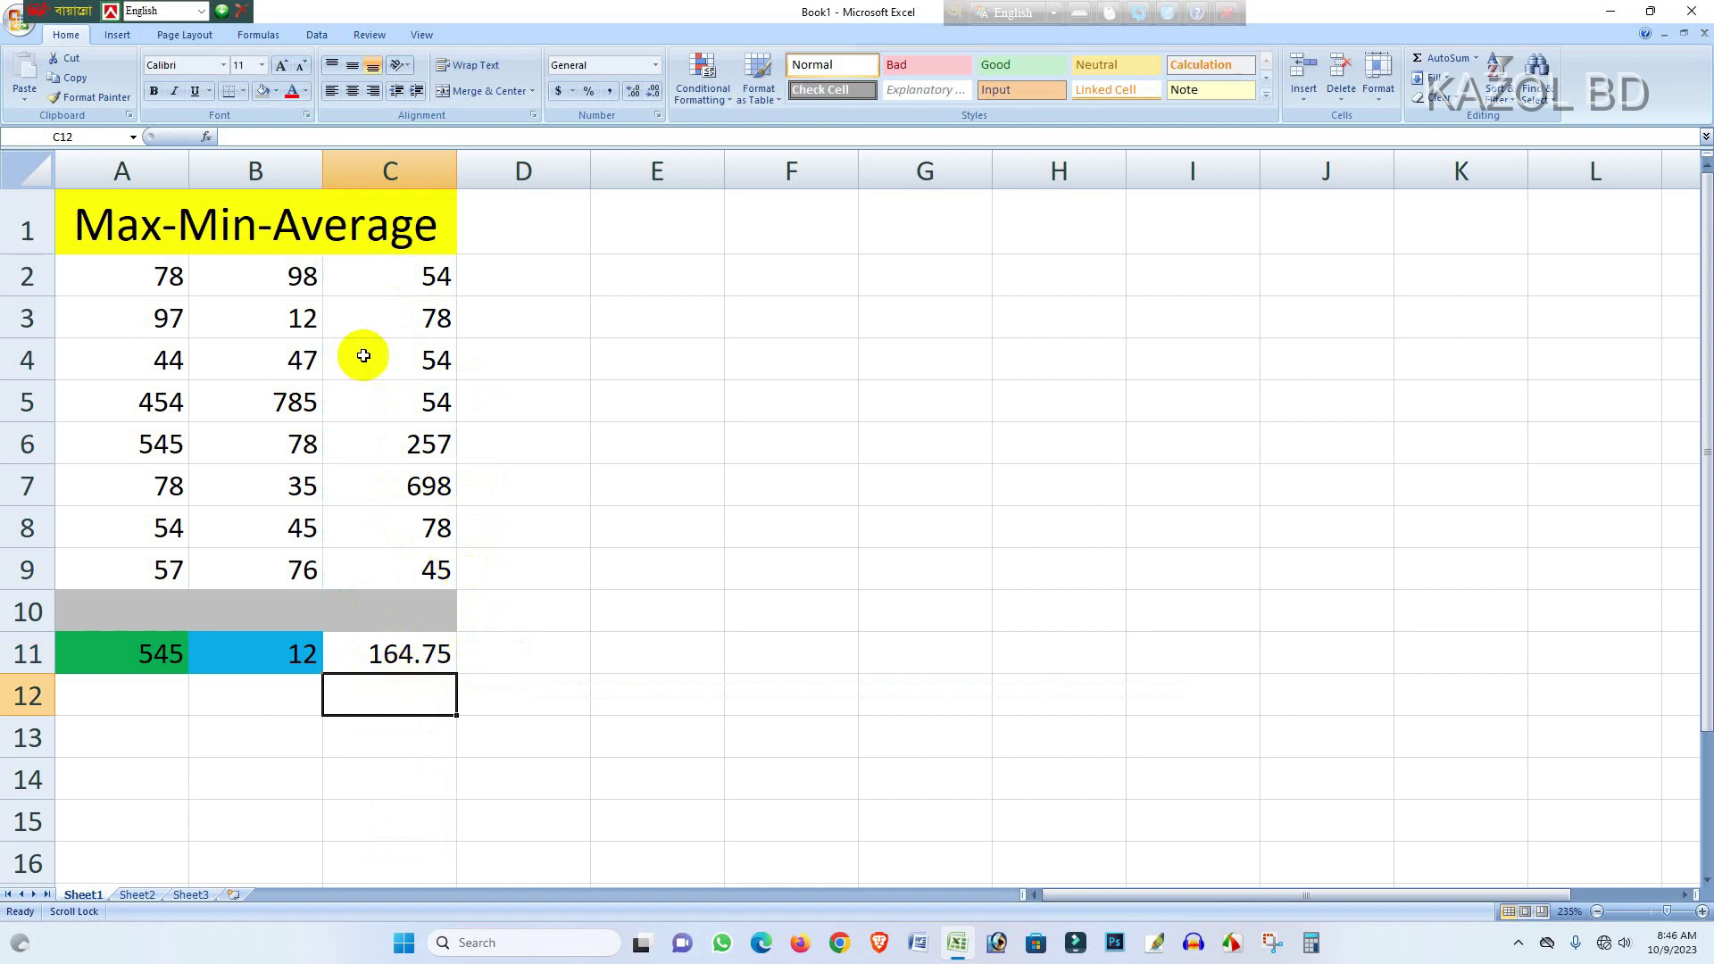
Fill the average result cell C11 with the standard green color
click(353, 651)
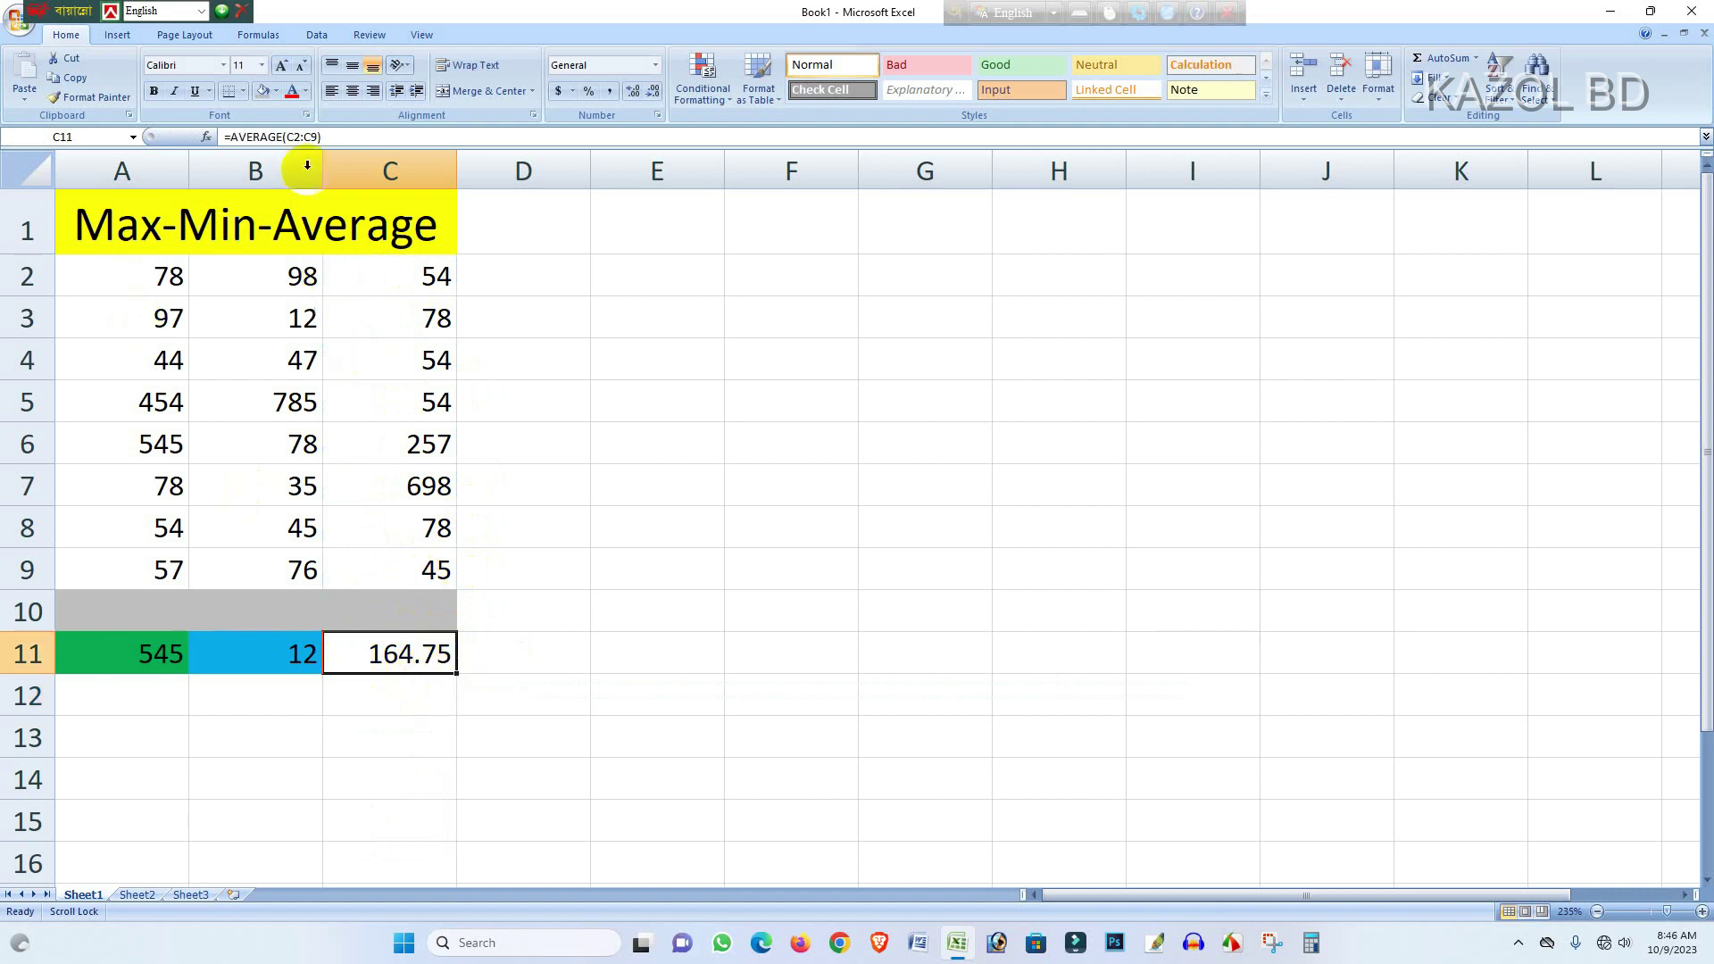
click(277, 93)
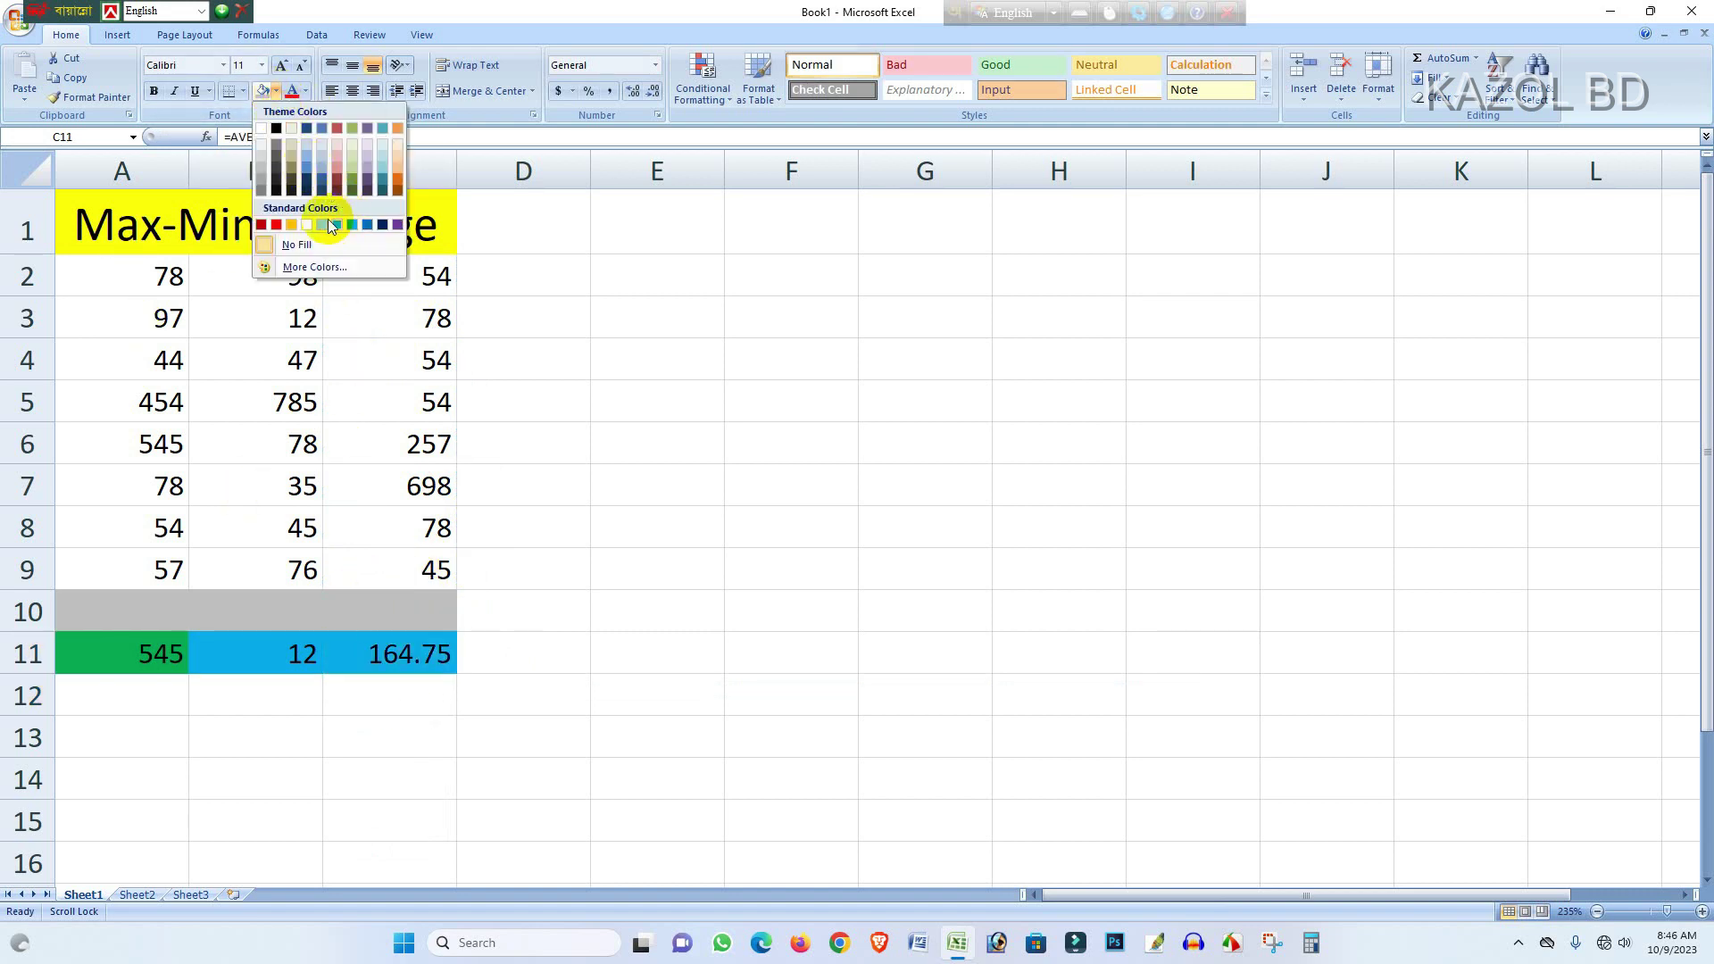
click(341, 222)
click(134, 694)
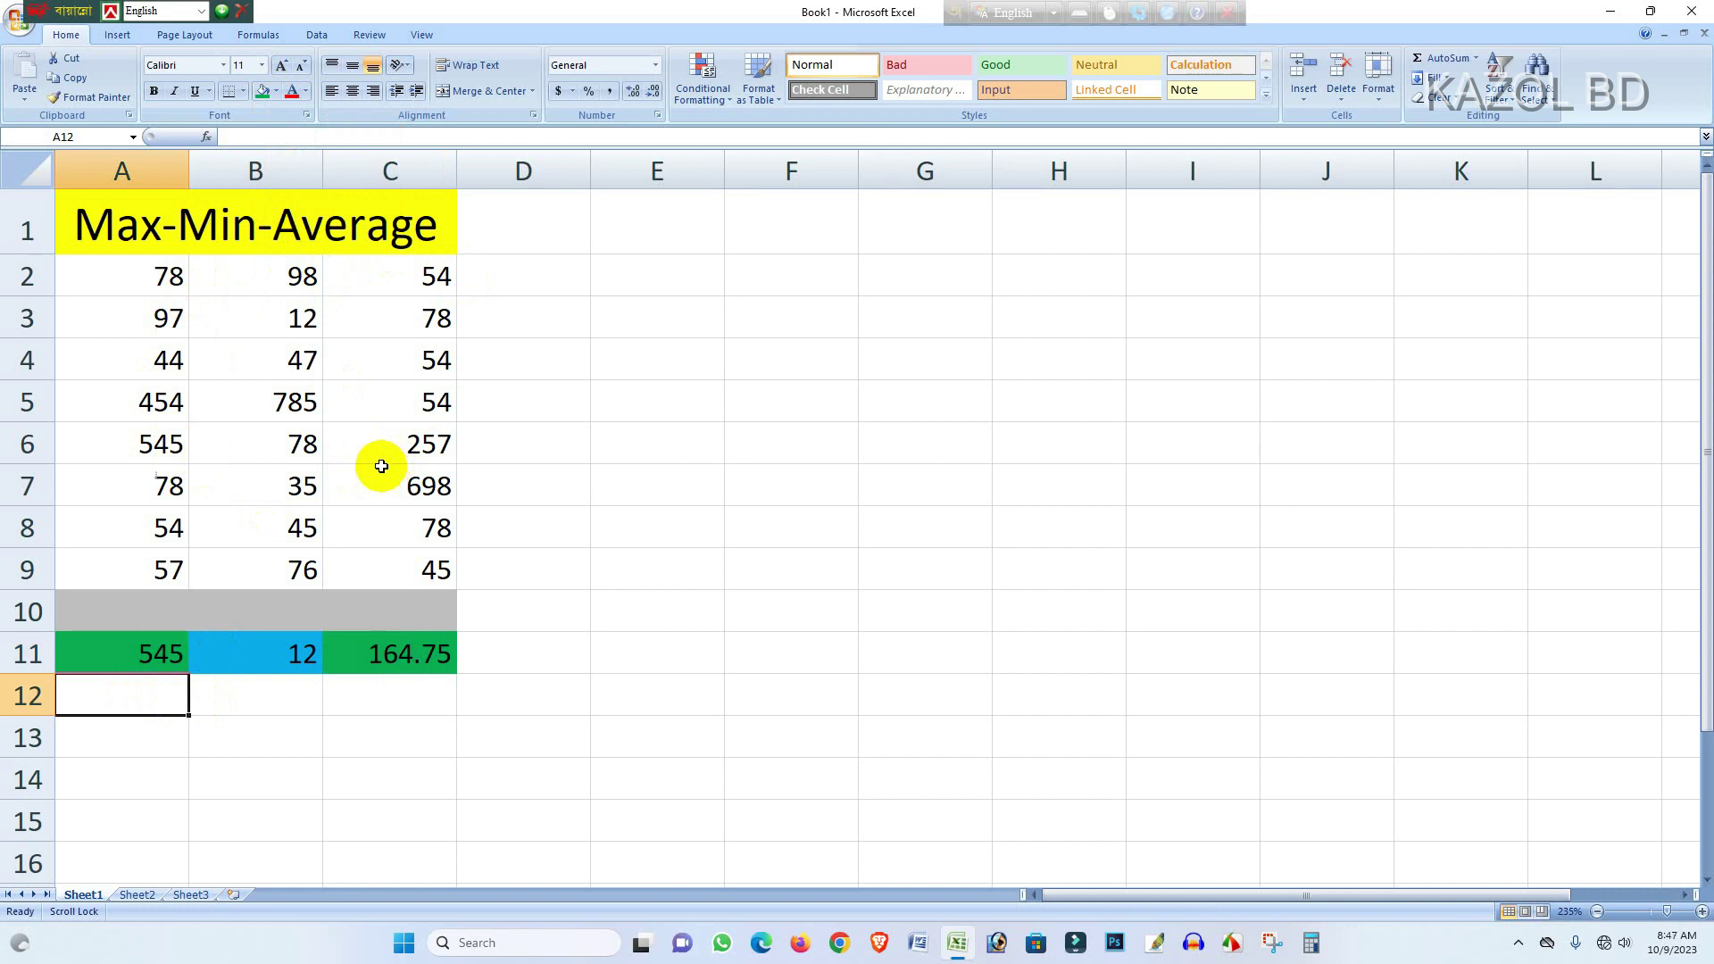
Apply all borders to the whole table in cells A1 to C11
scroll(126, 478, up, 2)
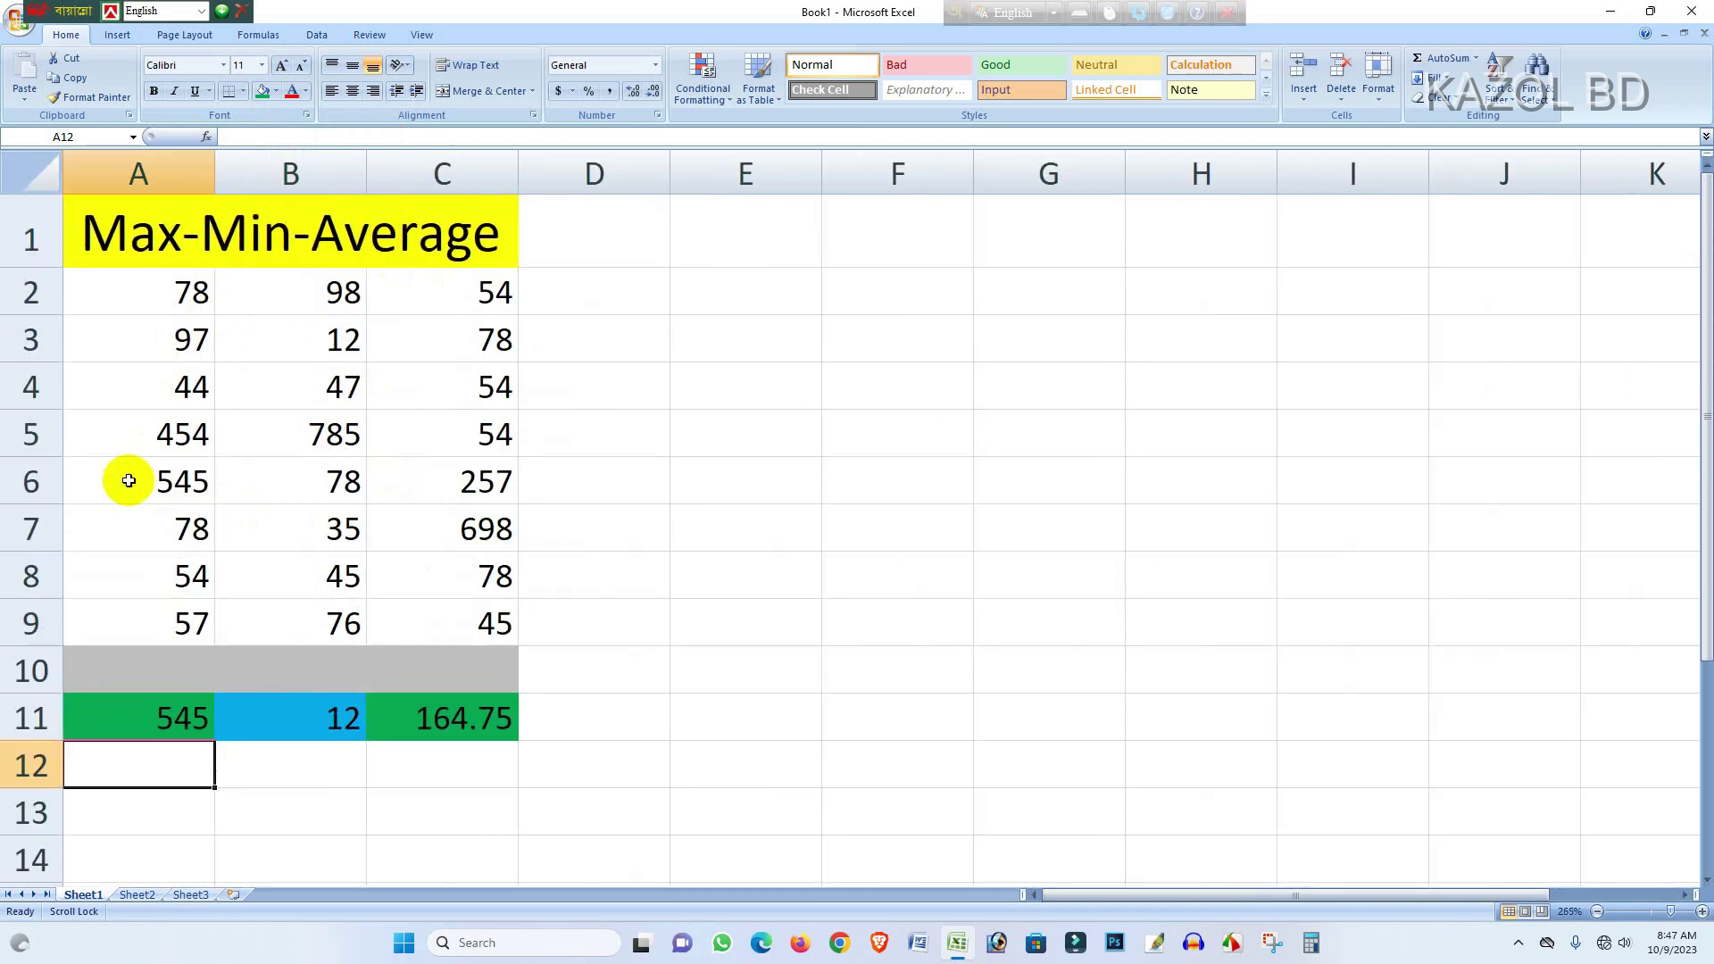
scroll(129, 480, up, 2)
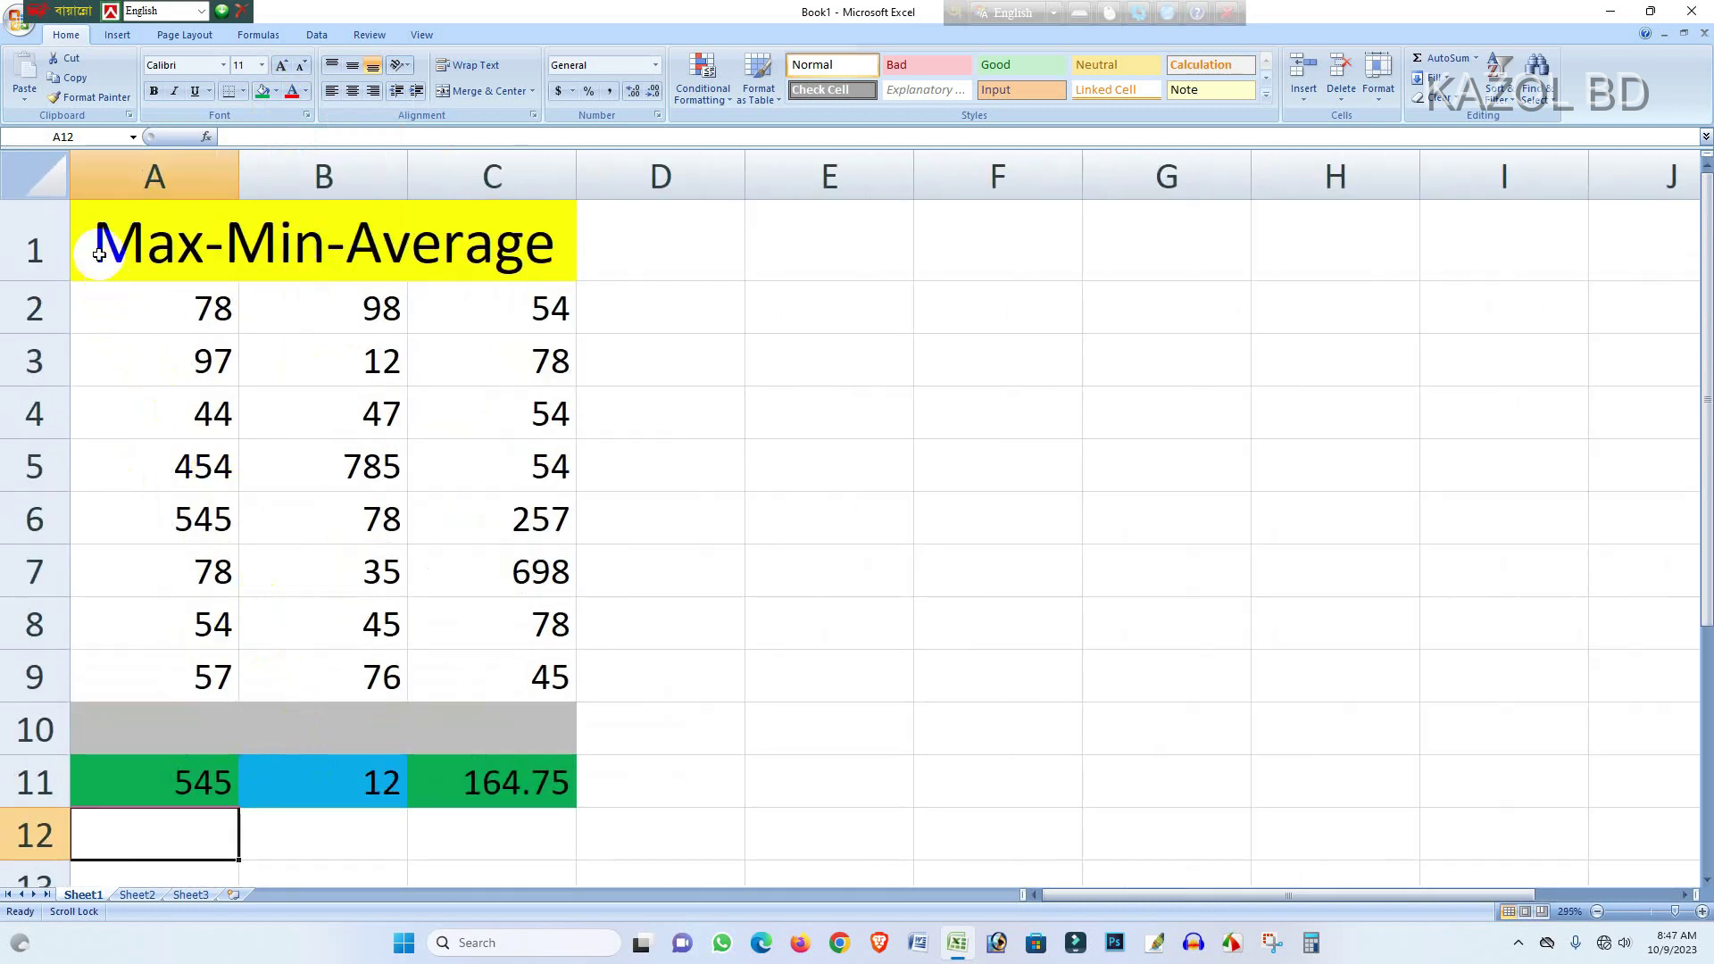
drag(104, 229, 536, 781)
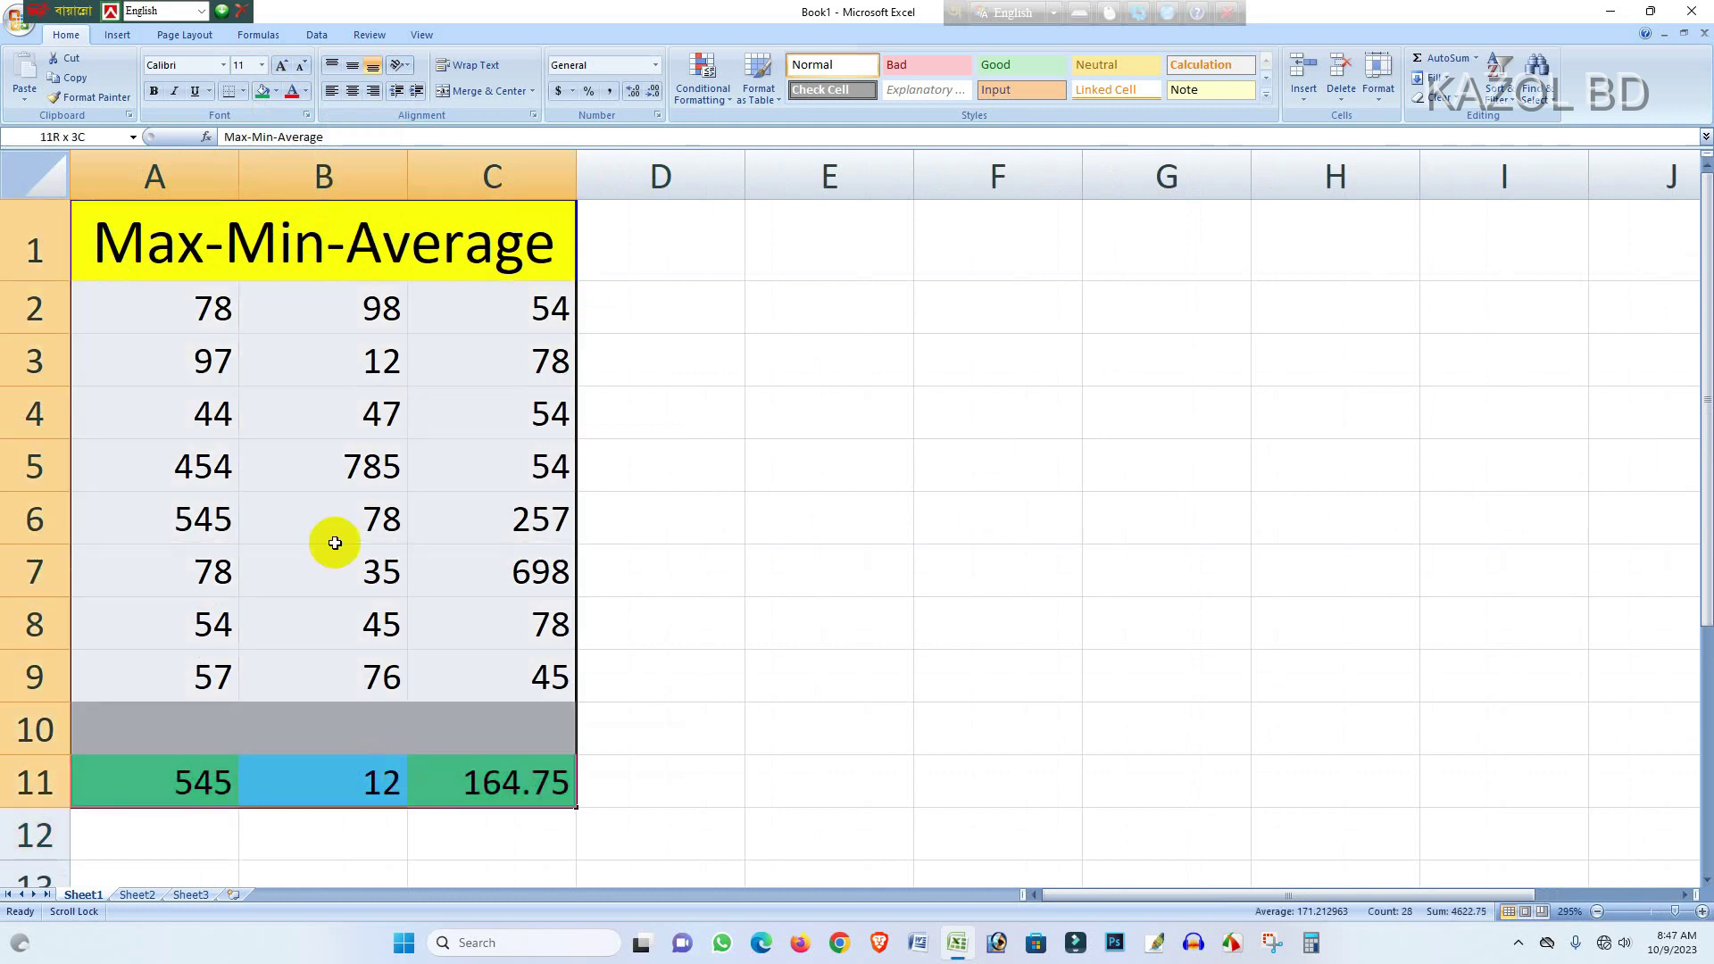
click(211, 93)
click(243, 91)
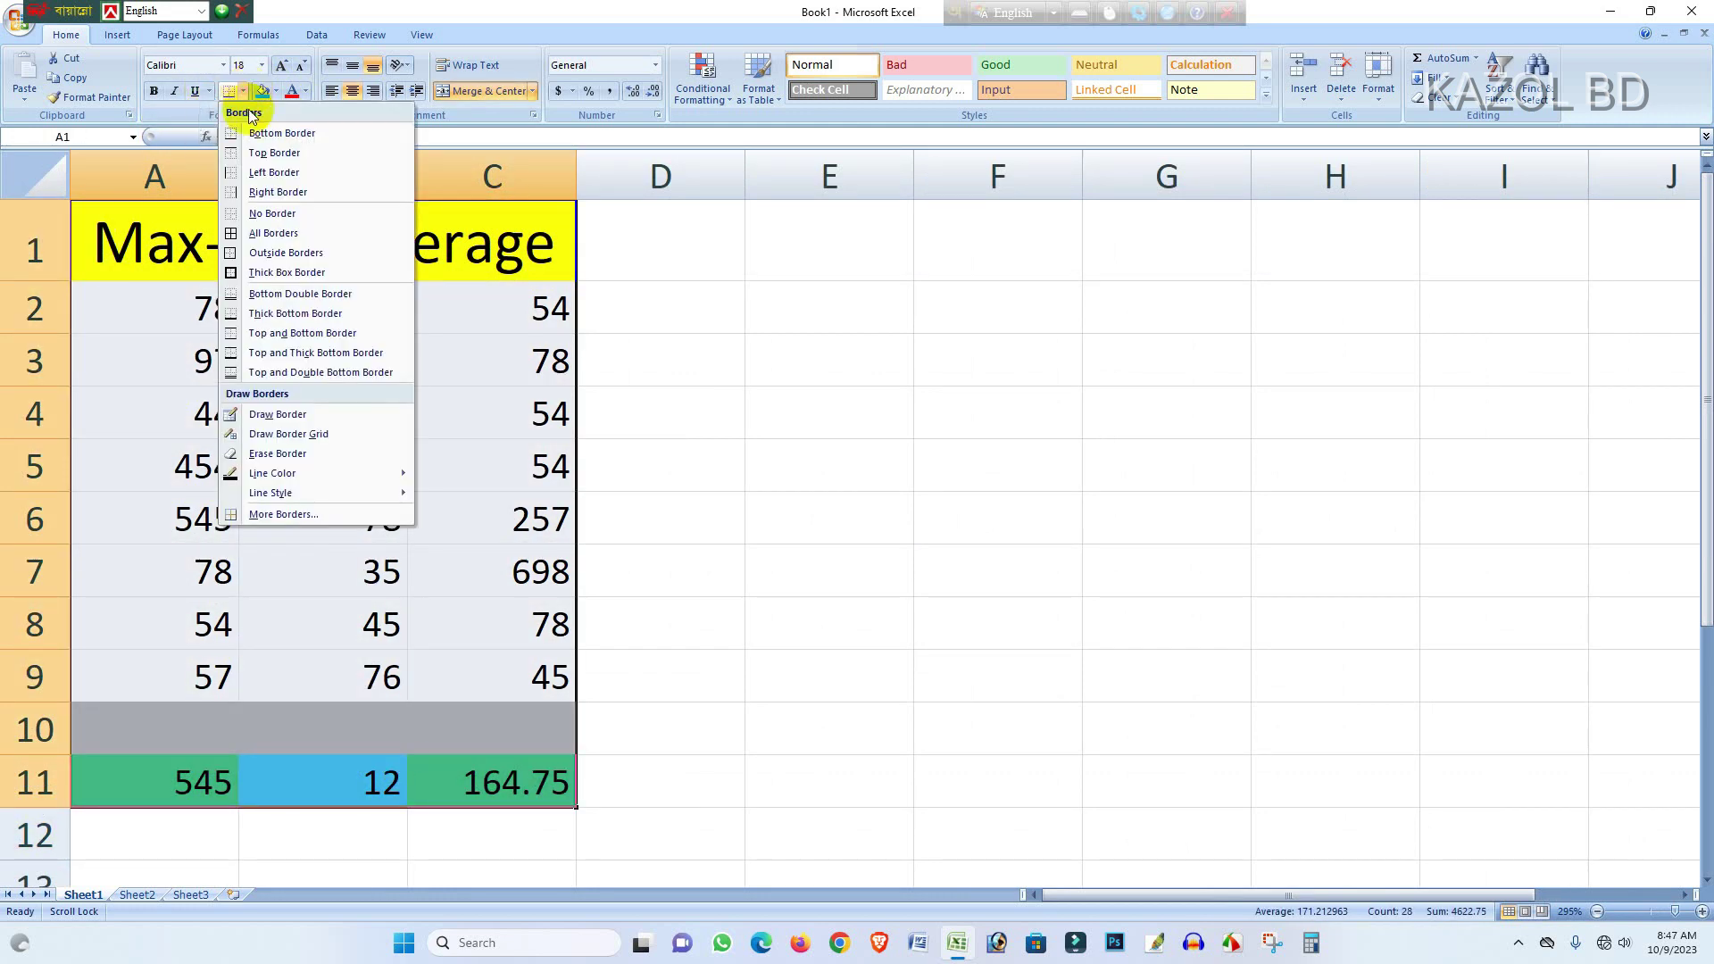
click(268, 232)
click(432, 427)
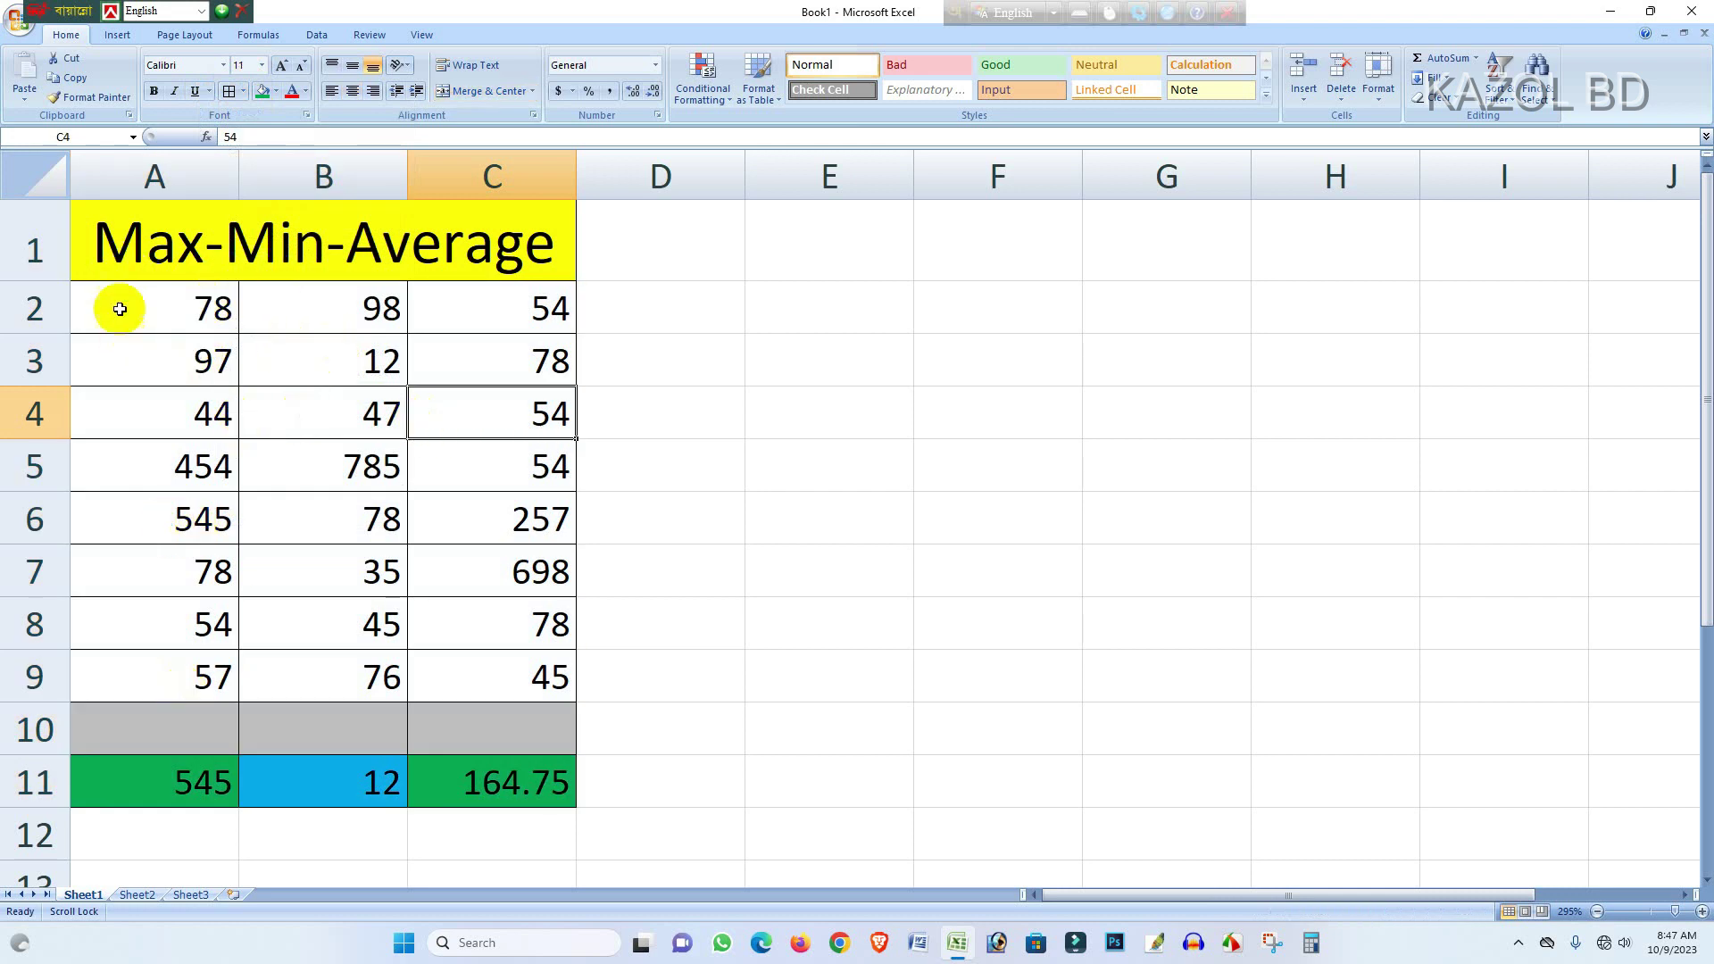
scroll(402, 620, down, 3)
scroll(349, 574, up, 3)
scroll(233, 754, down, 1)
scroll(210, 670, up, 1)
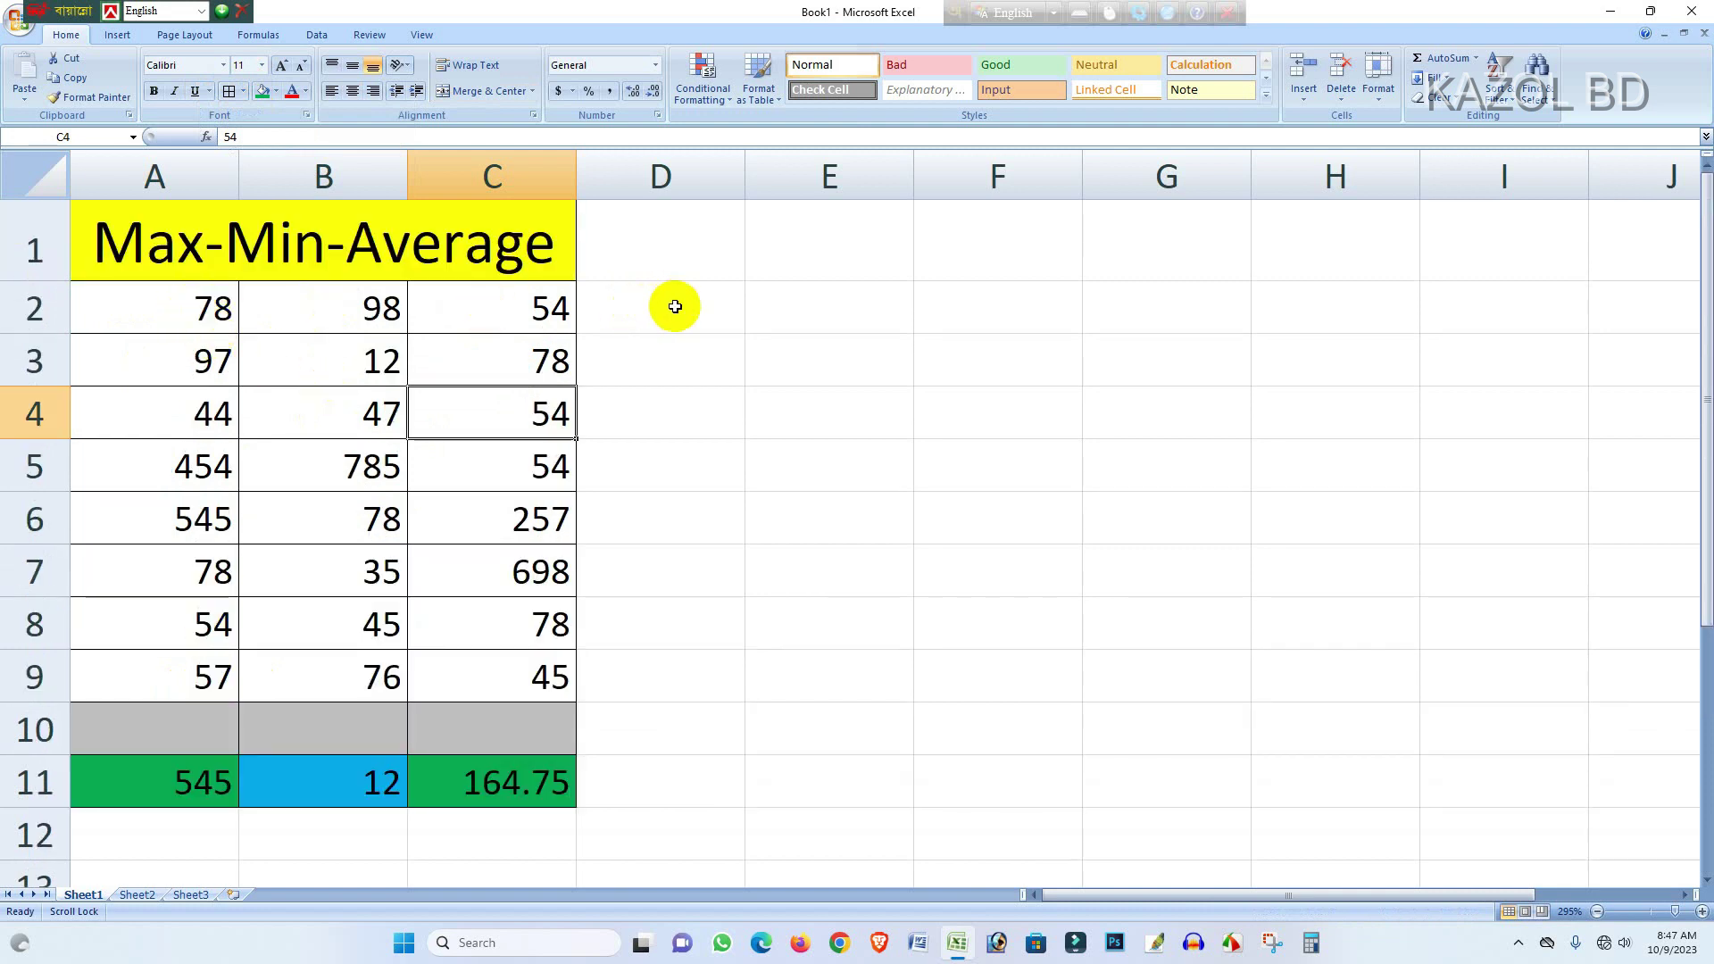
Calculate the maximum of the row 2 values in cell D2 with the formula =Max(A2:C2)
double_click(795, 310)
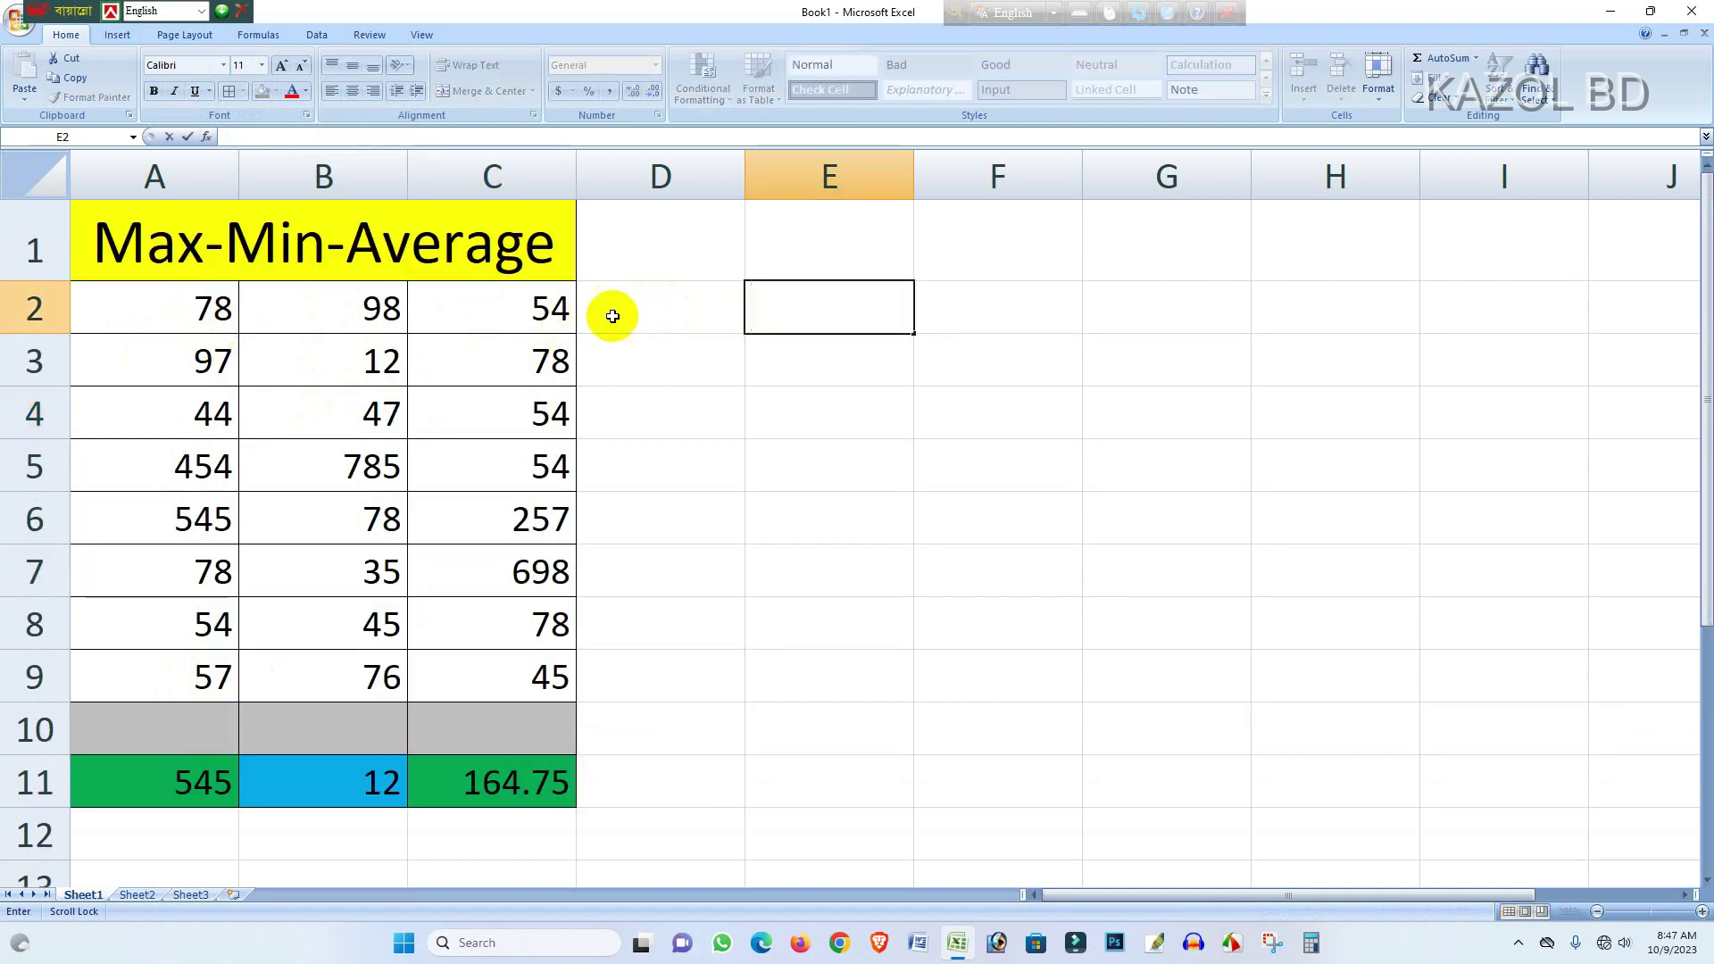
double_click(640, 308)
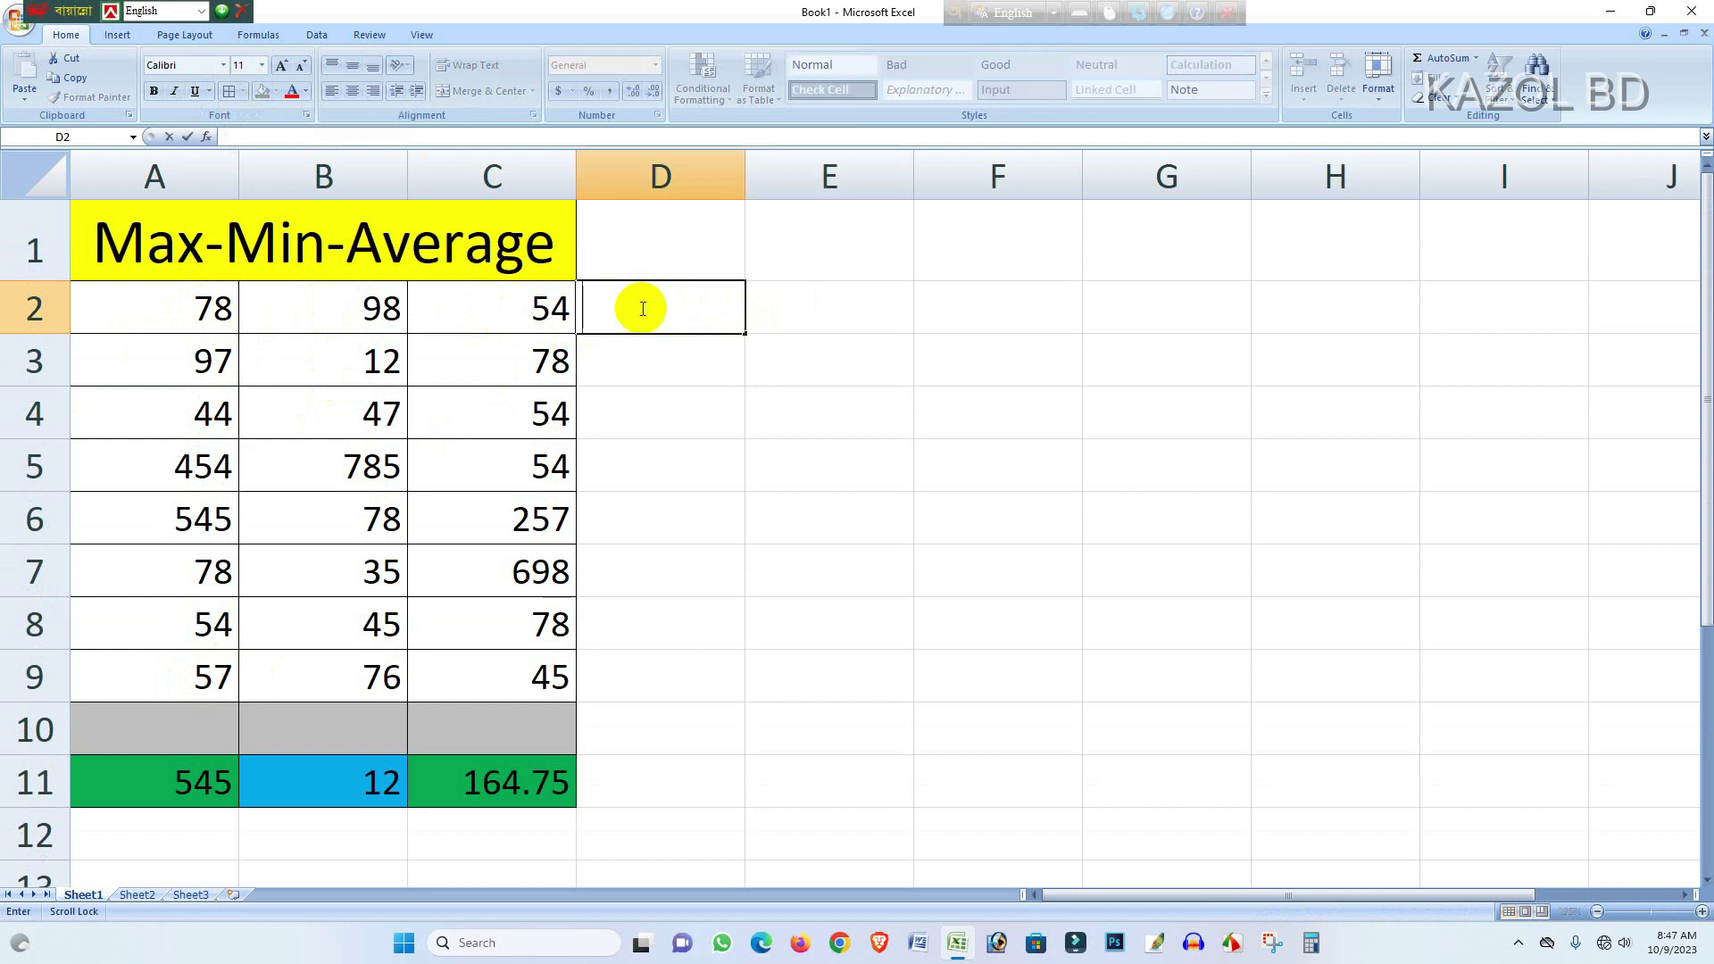
text(=)
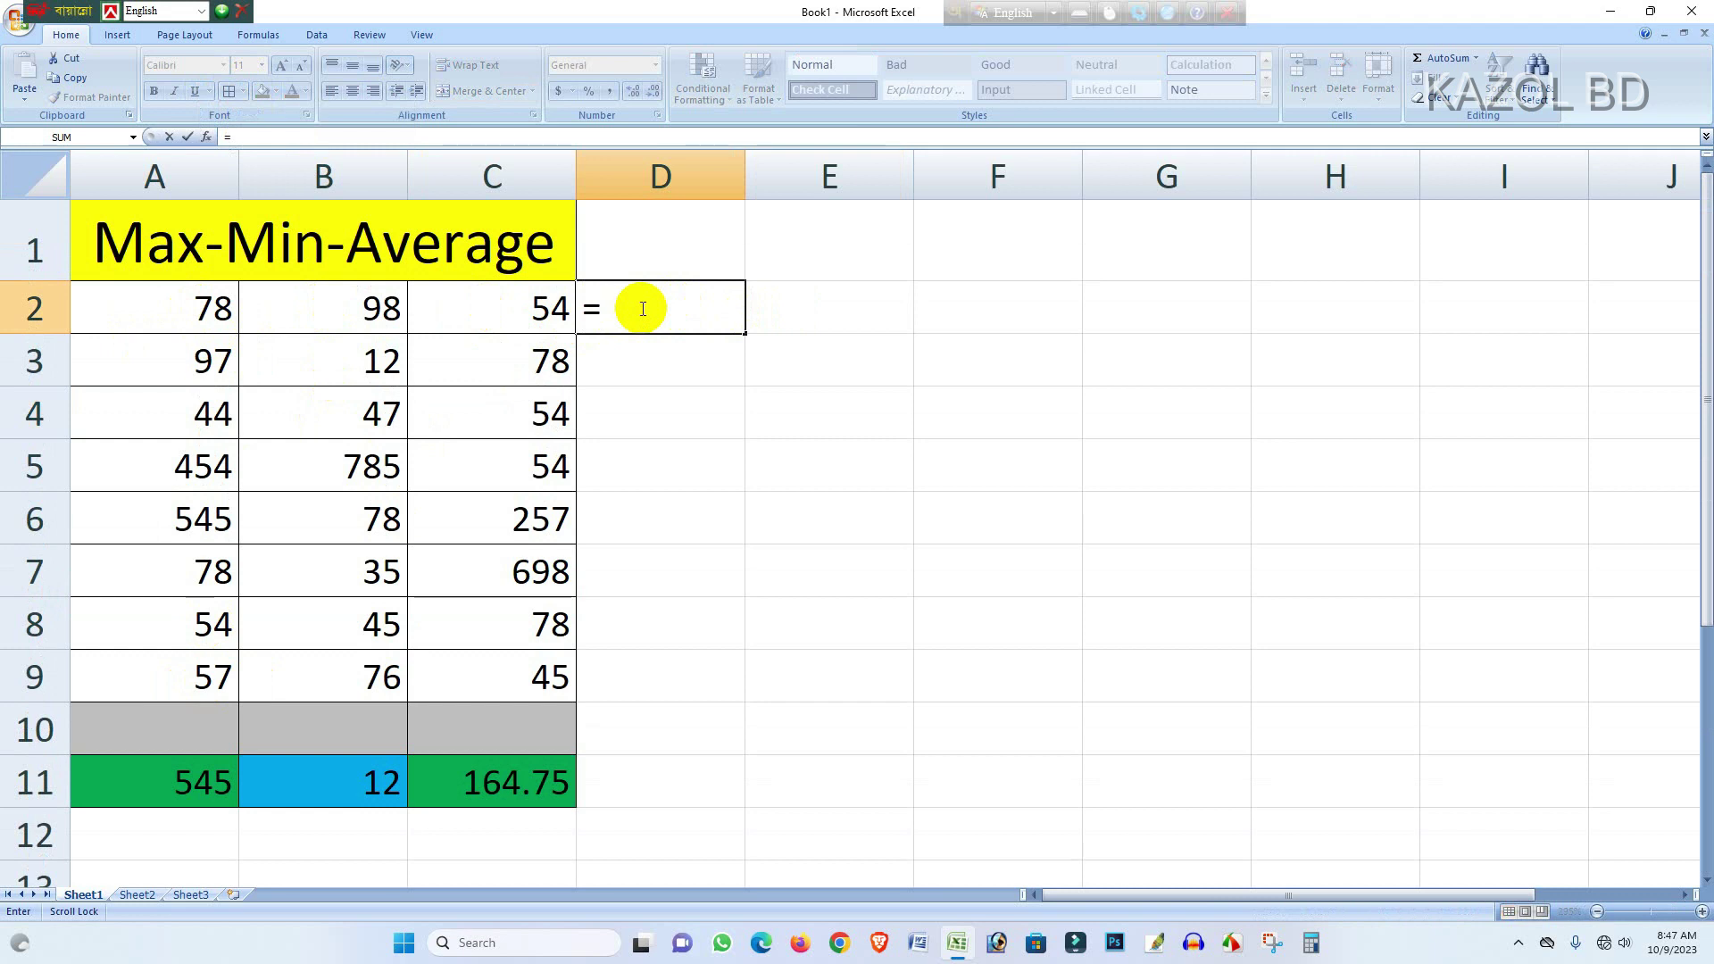
text(Max)
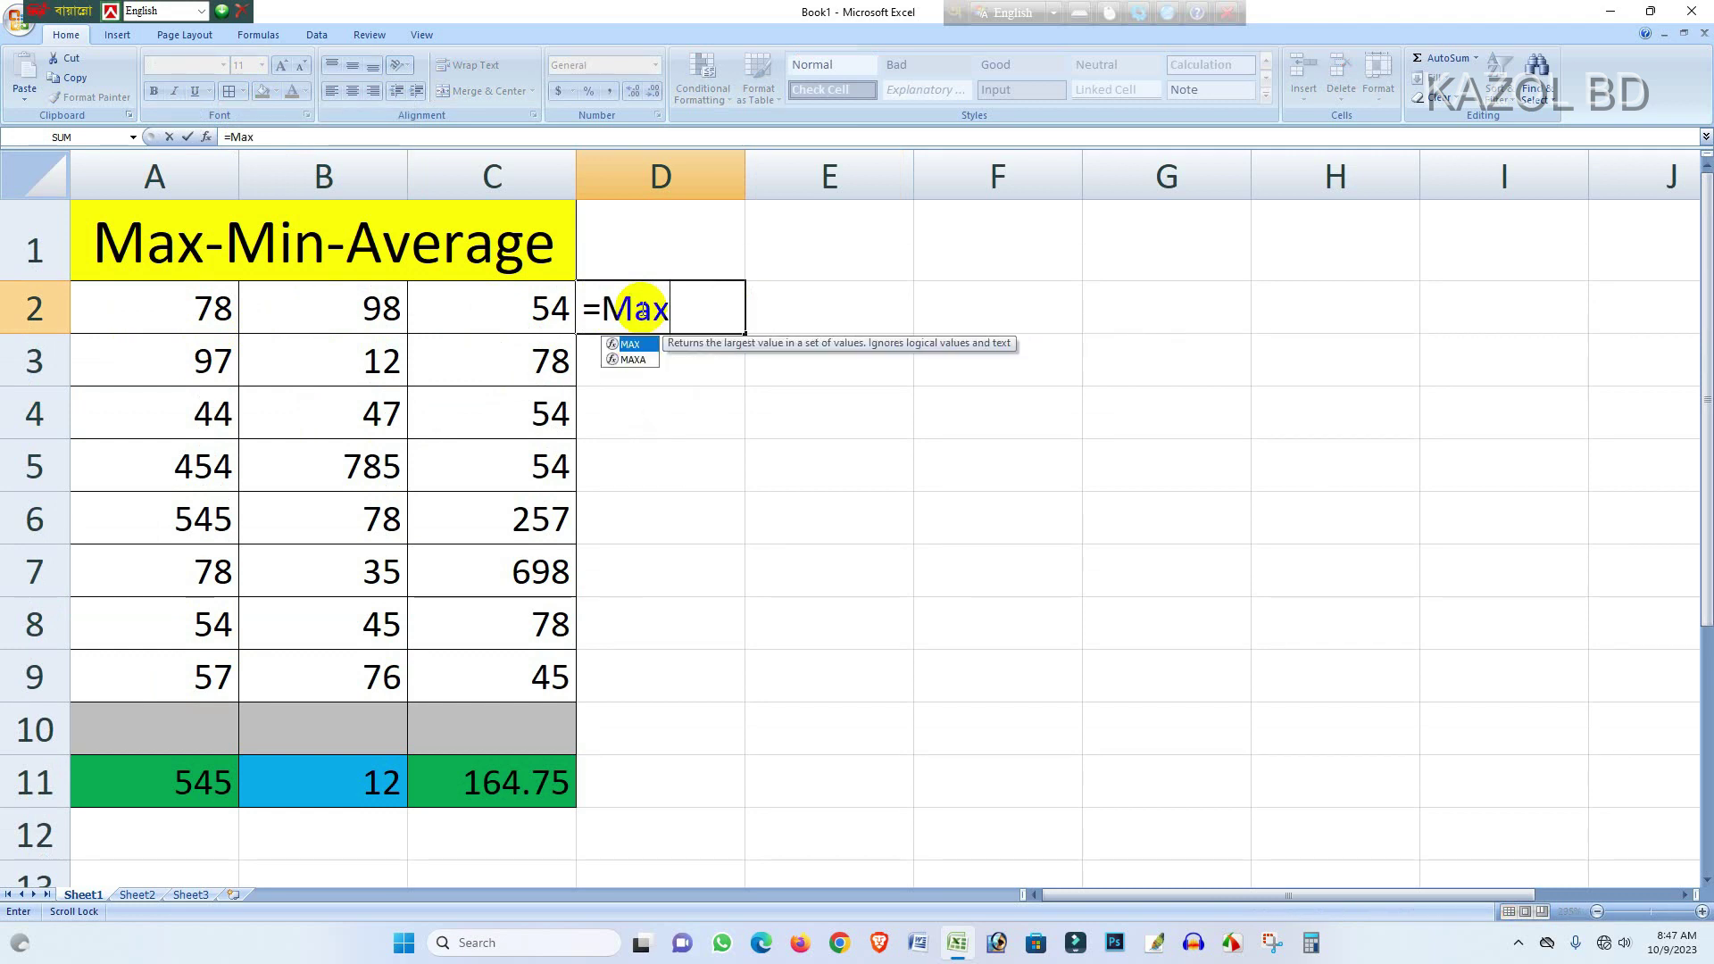
text(()
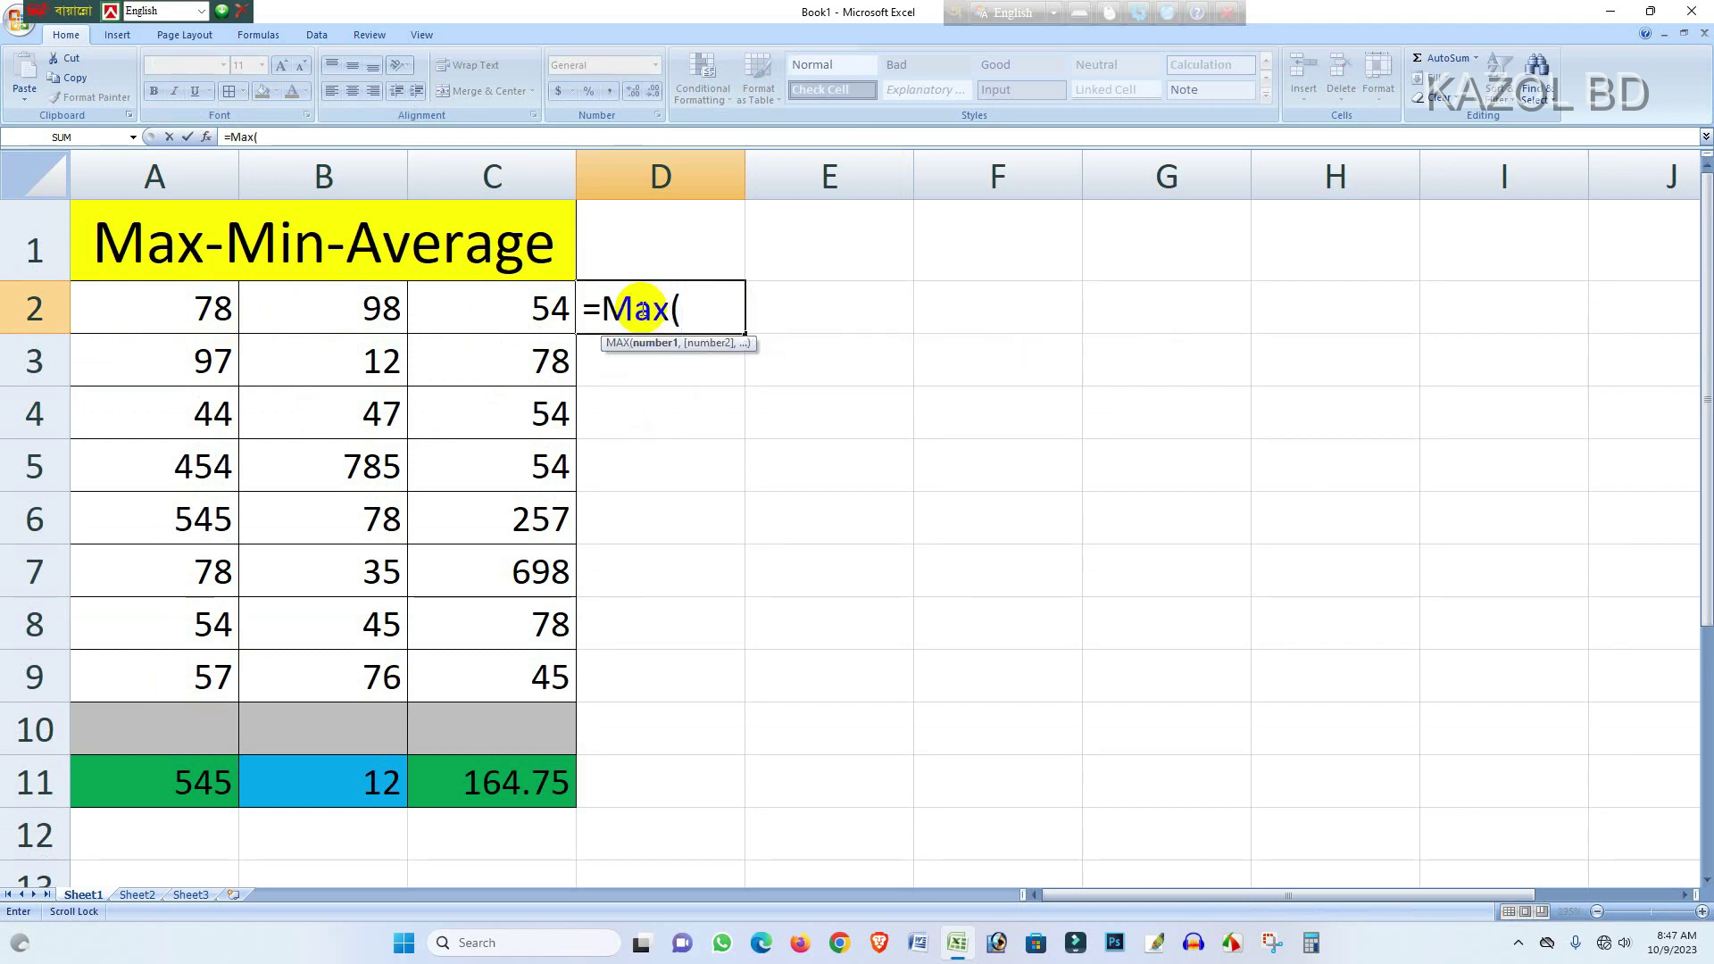
drag(183, 304, 426, 307)
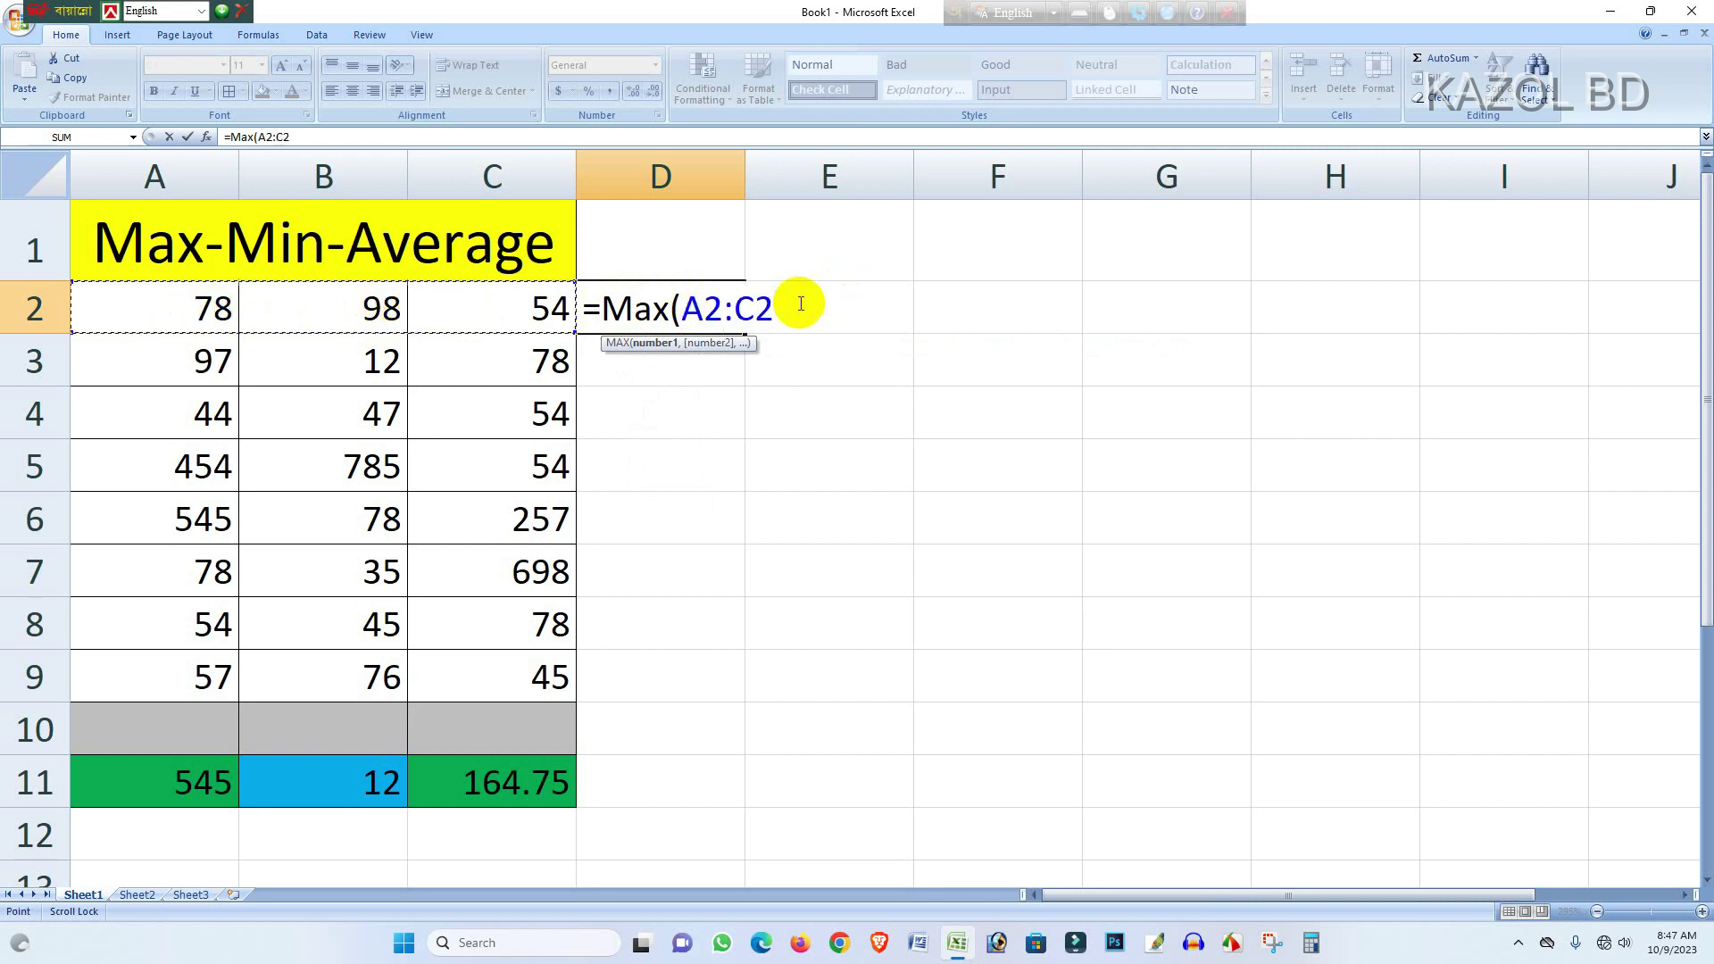
text())
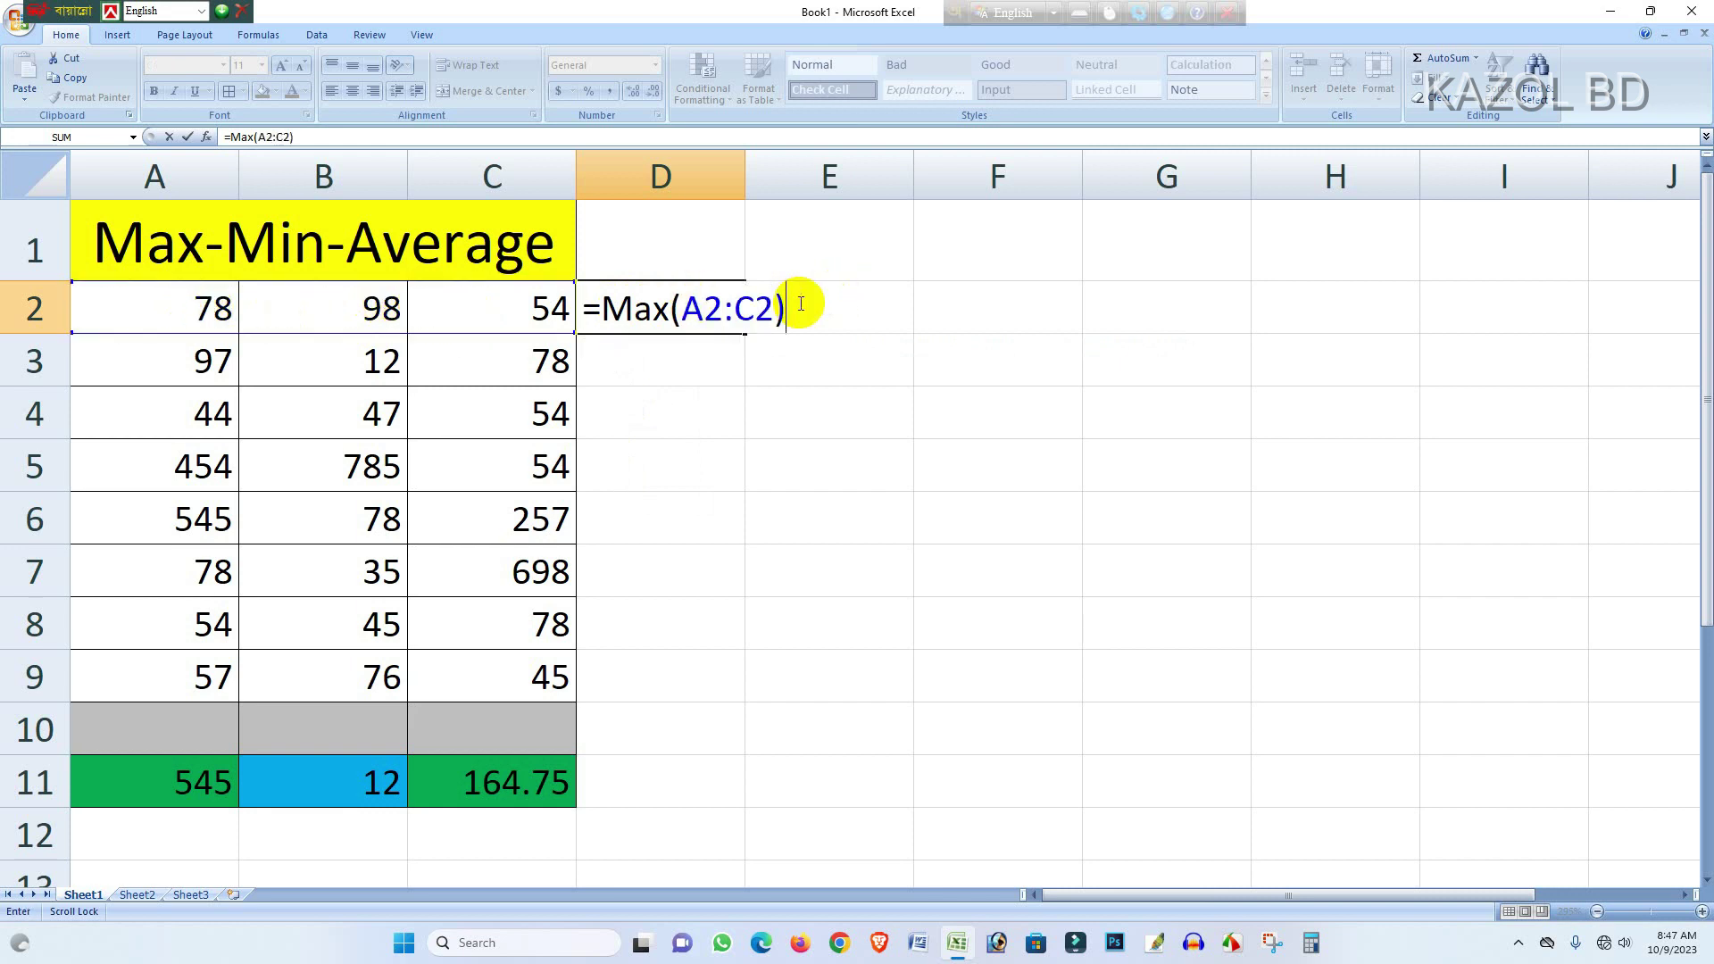
key(Return)
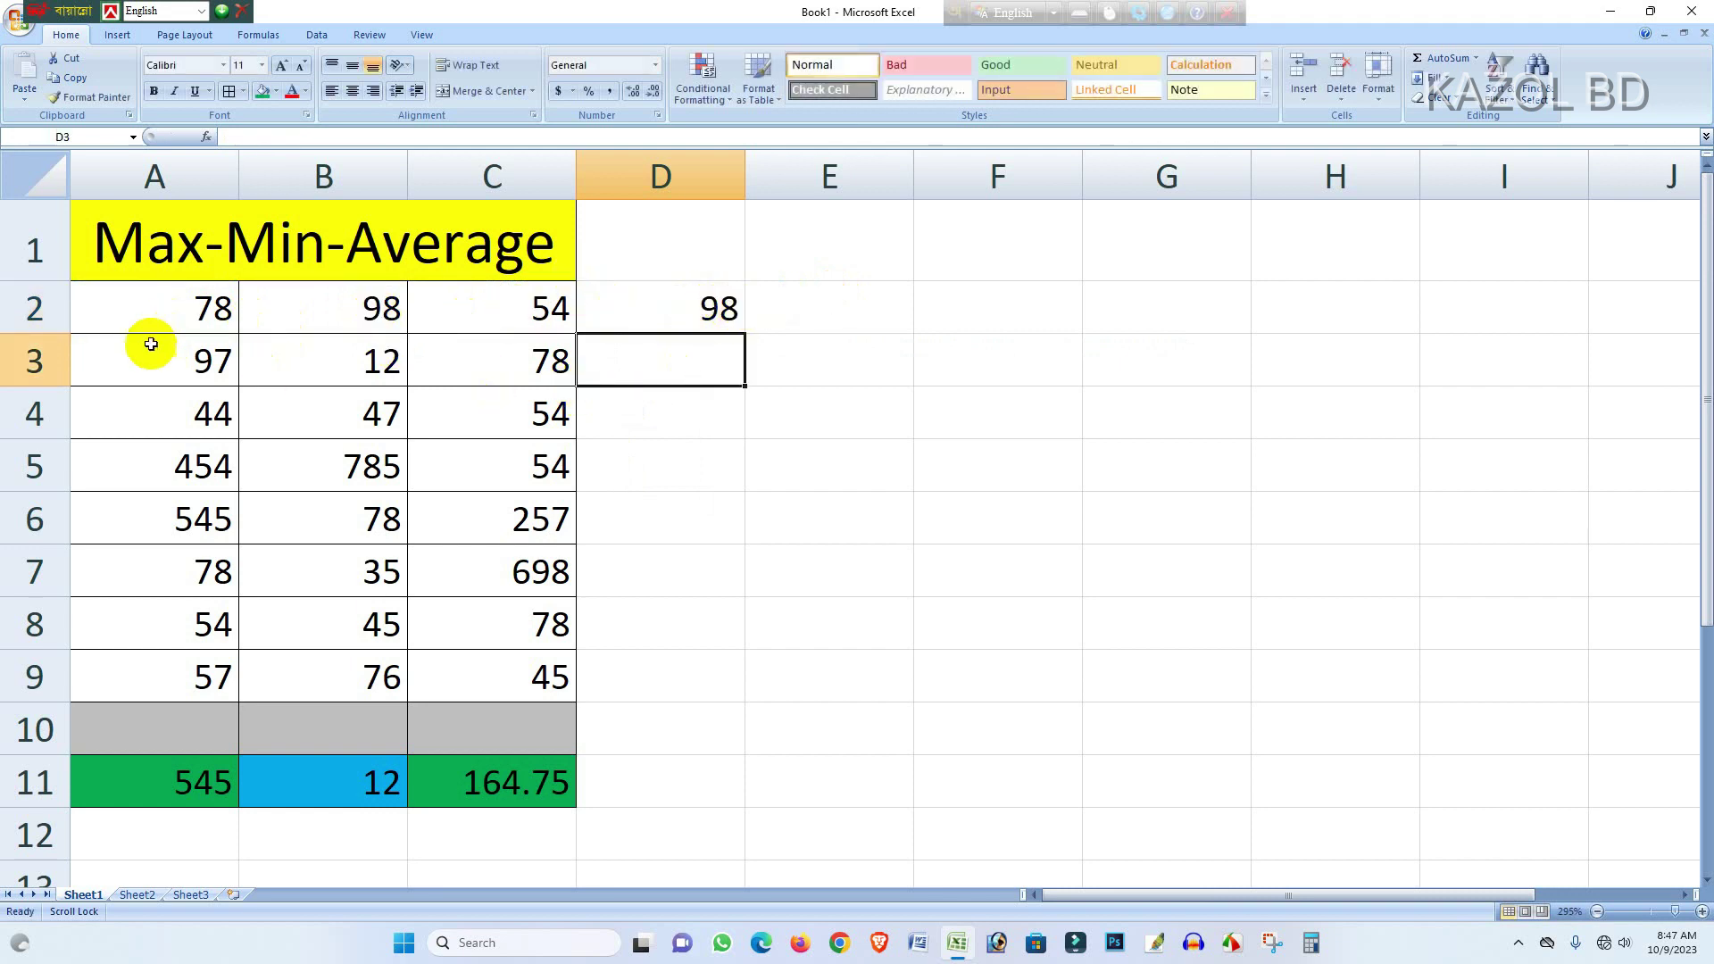
Calculate the minimum of the row 3 values in cell D3 with the formula =min(A3:C3)
double_click(661, 359)
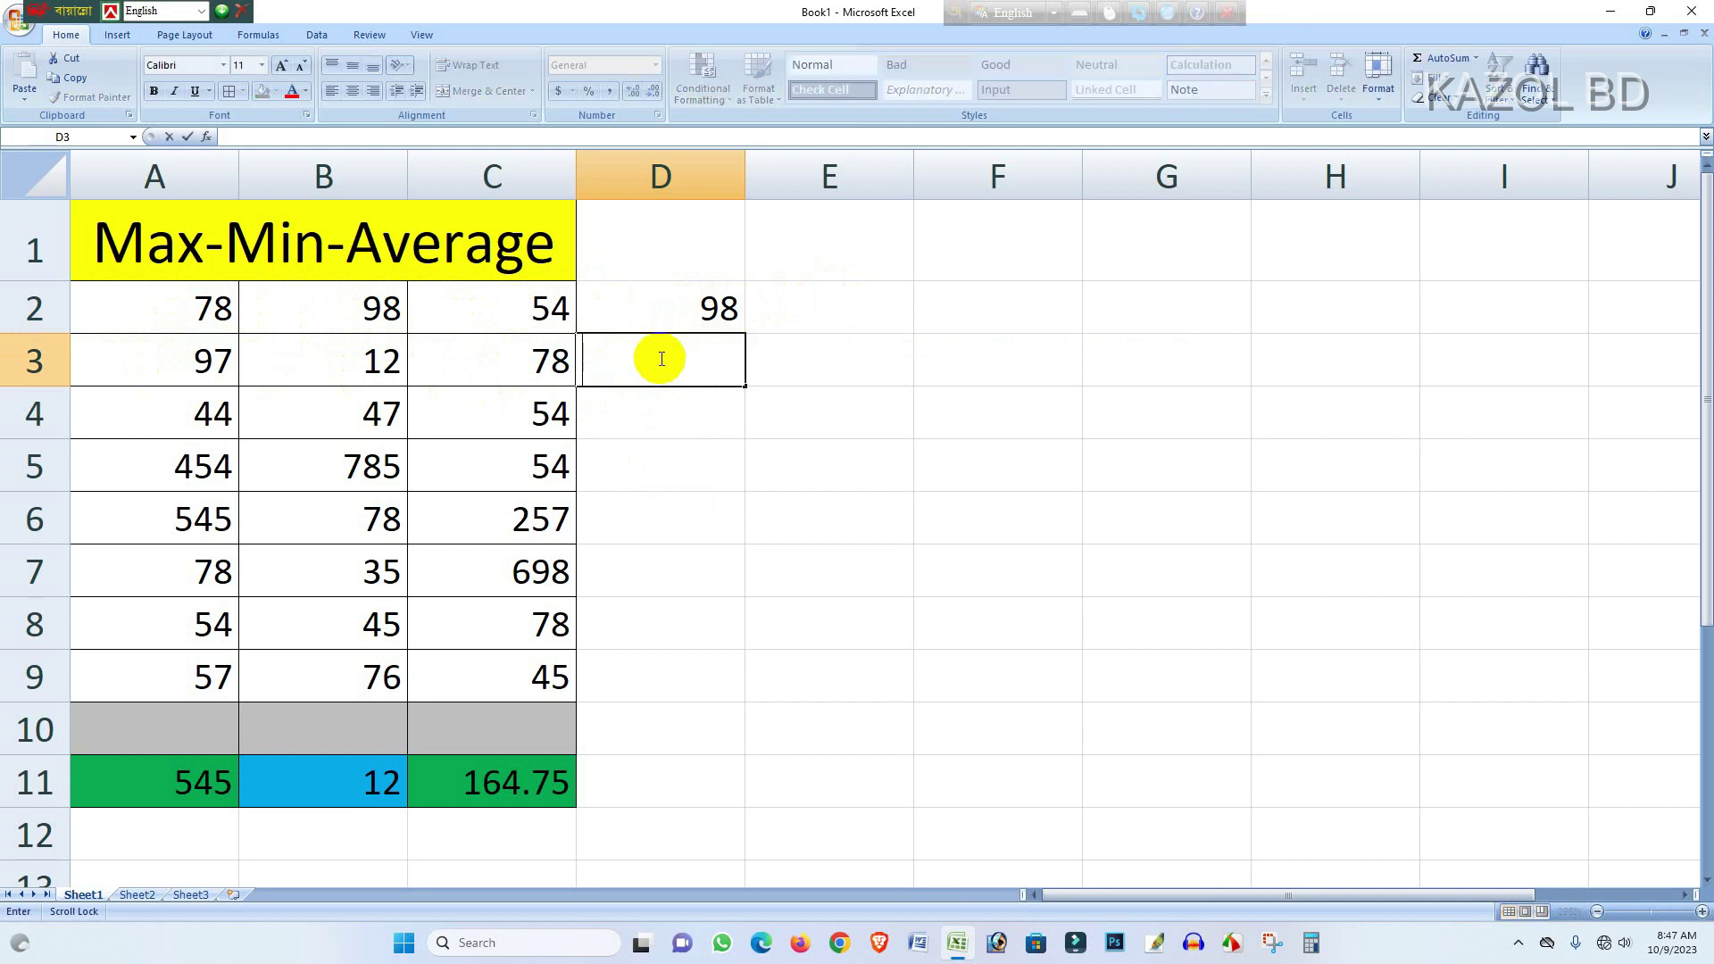
text(=)
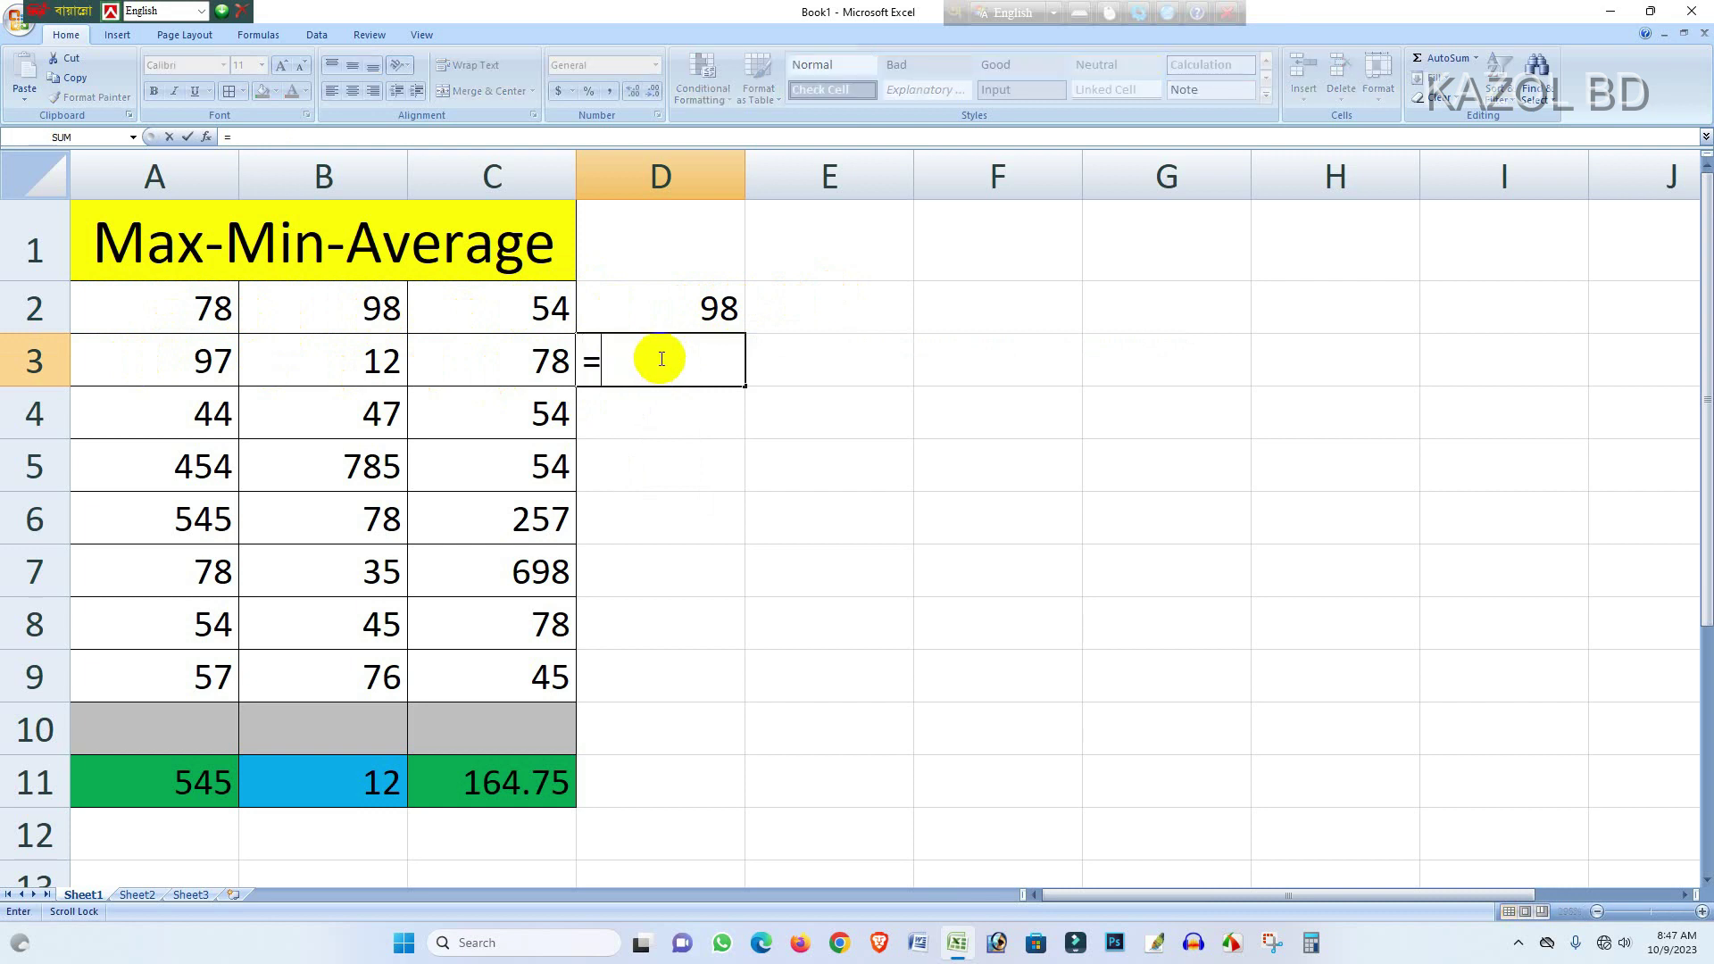
text(min)
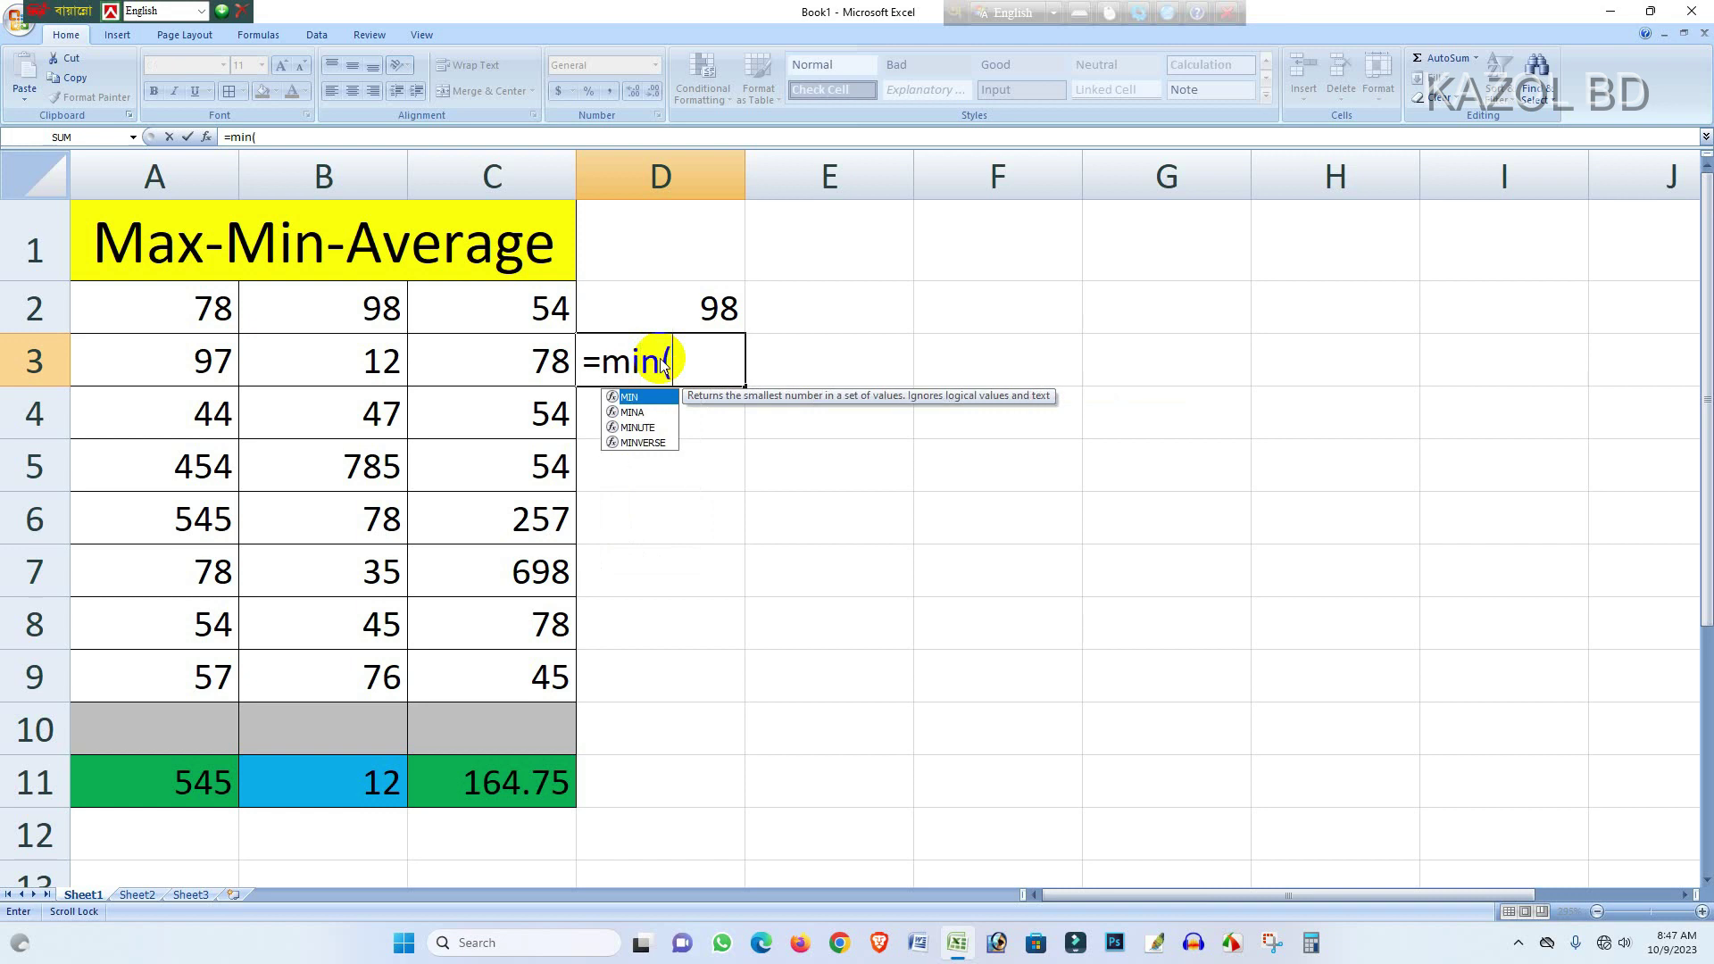
text(()
drag(165, 357, 555, 348)
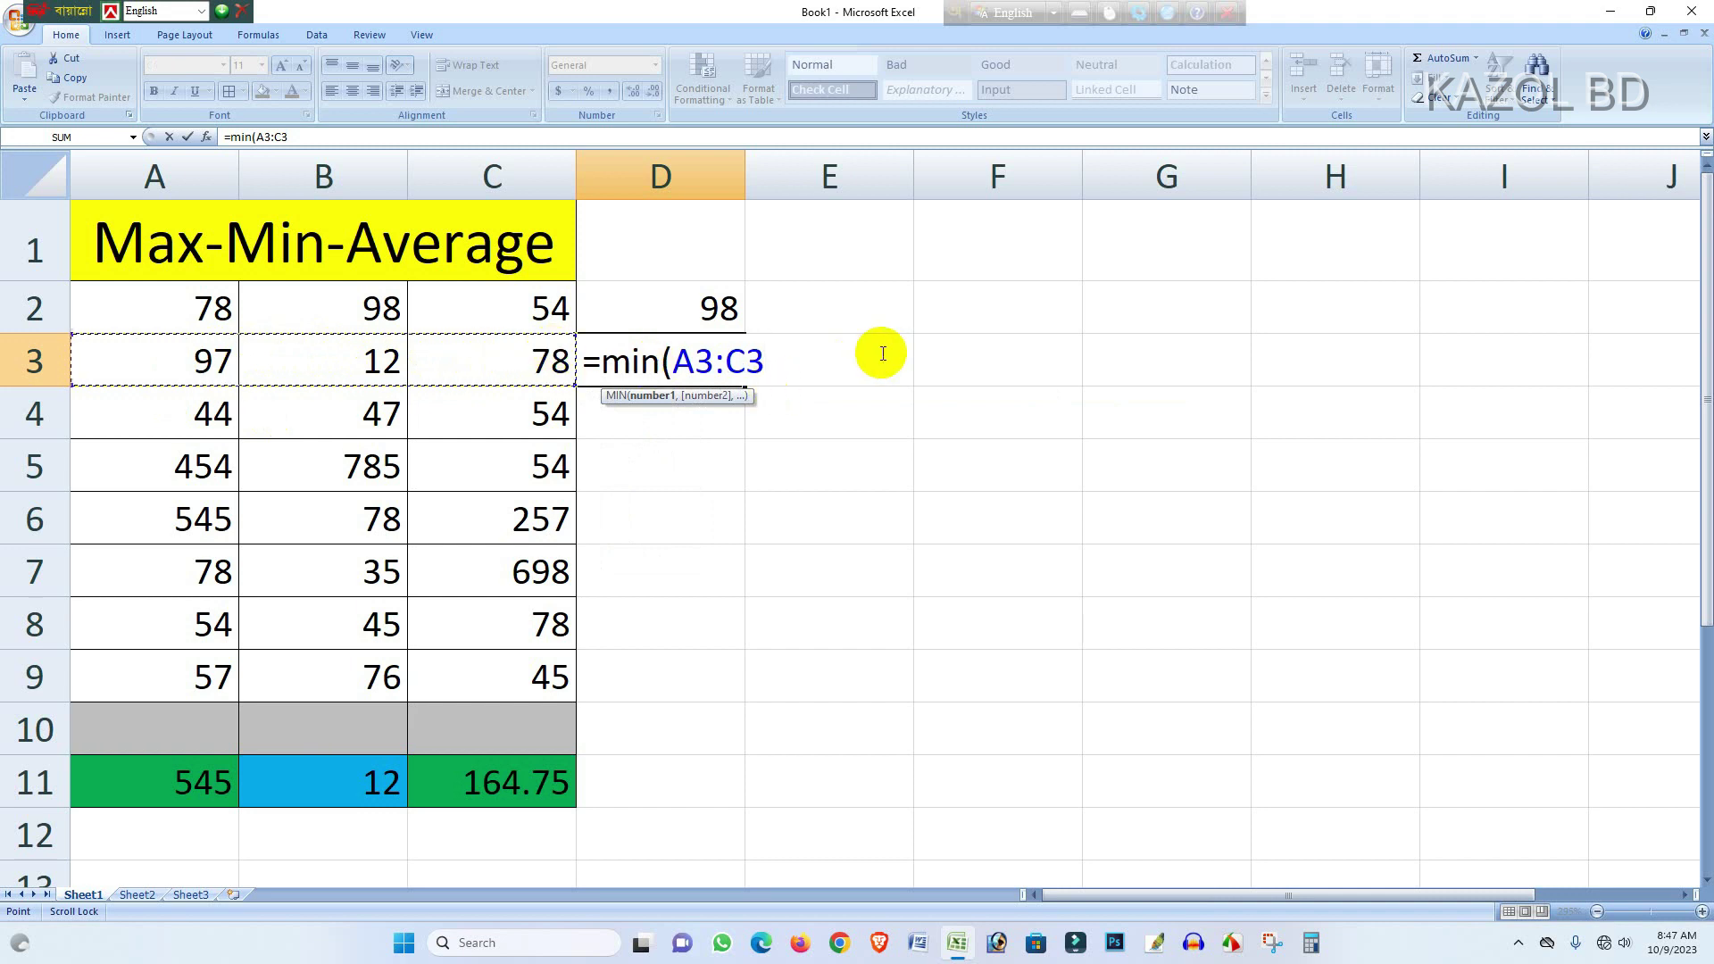
text())
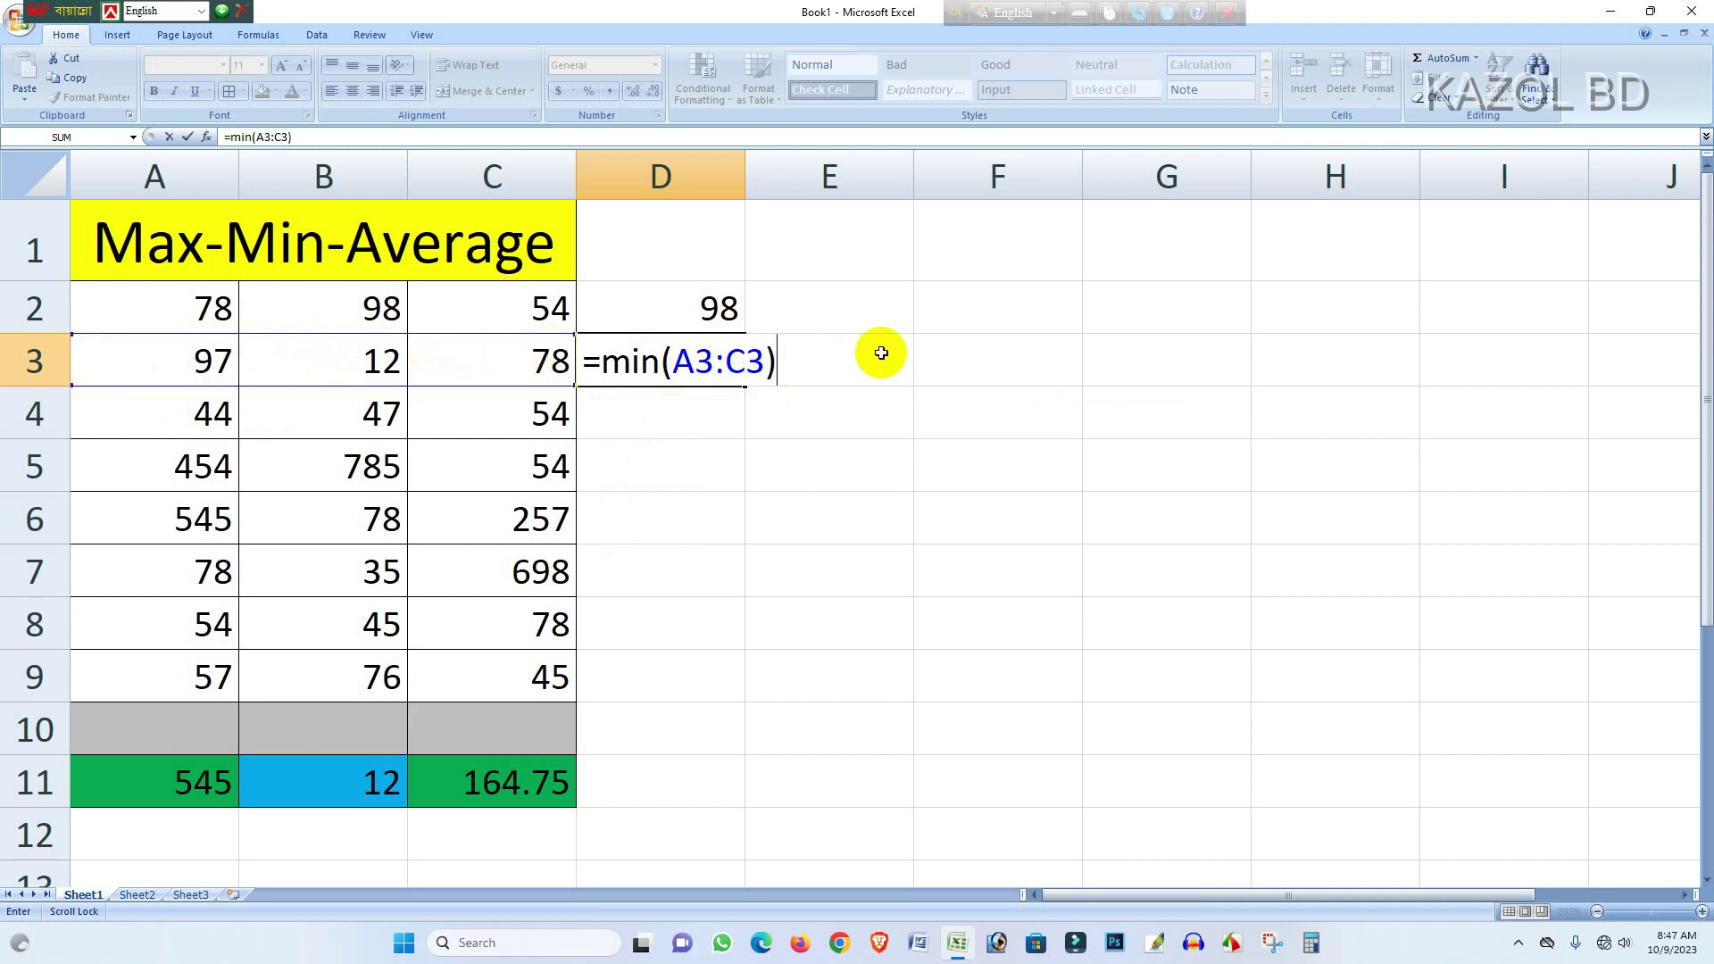
key(Return)
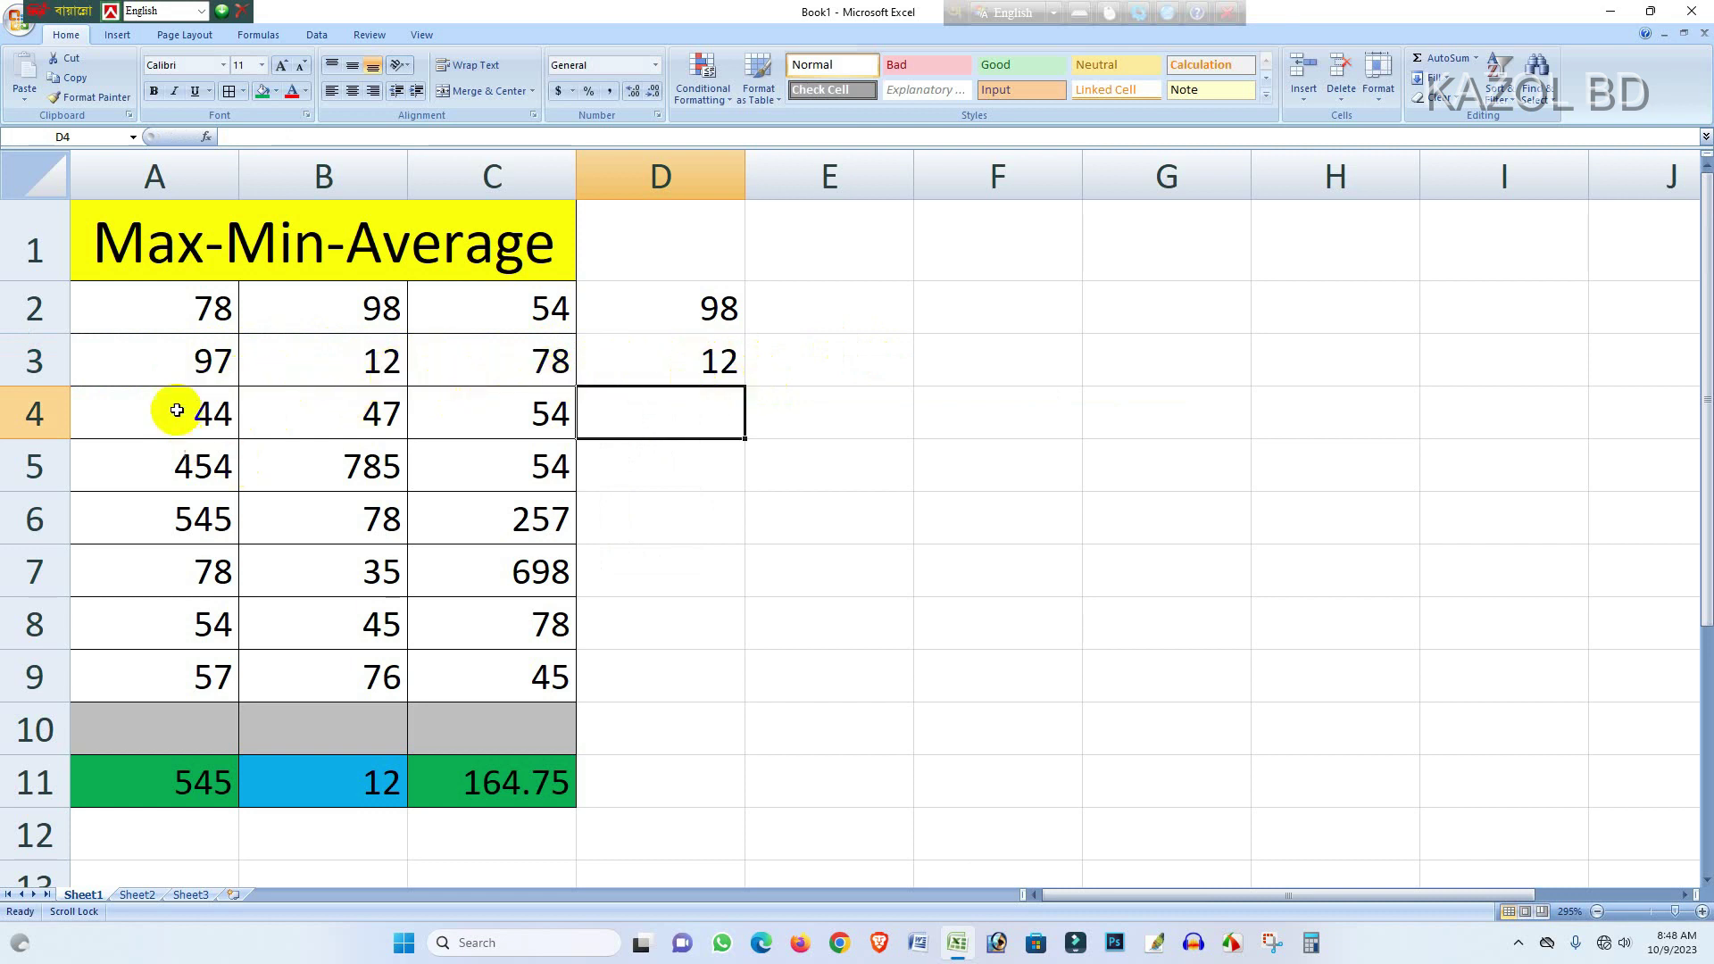
Calculate the average of the row 4 values in cell D4 with the formula =average(A4:C4)
double_click(652, 415)
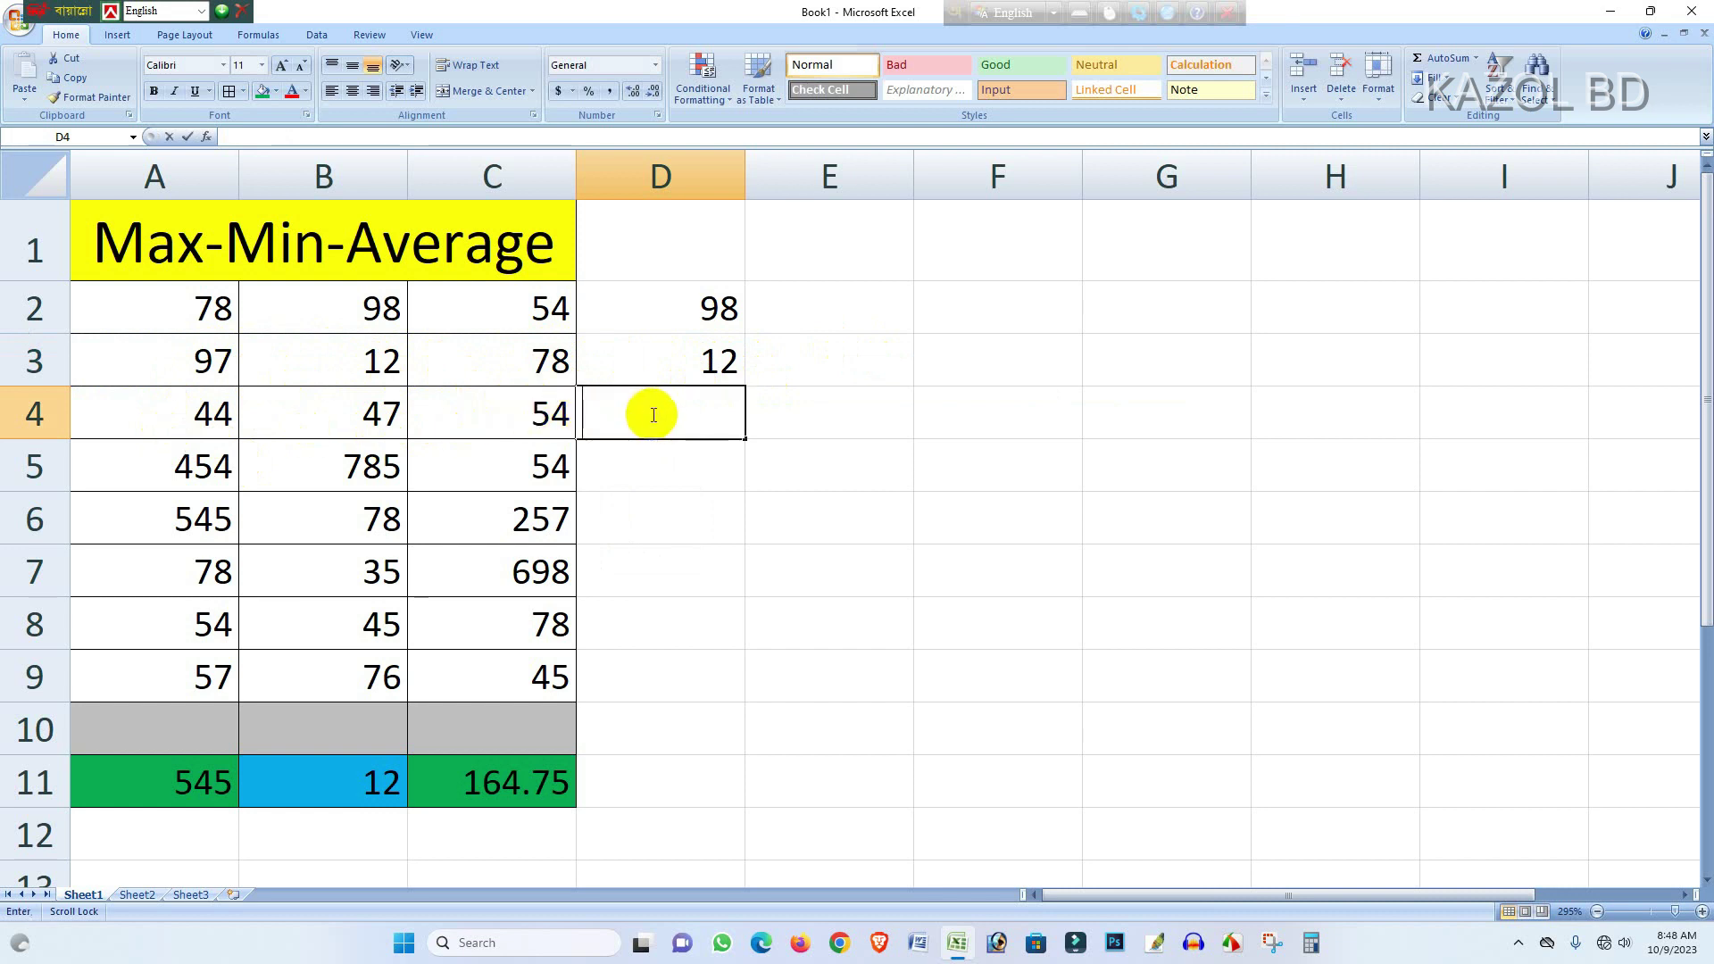
text(=)
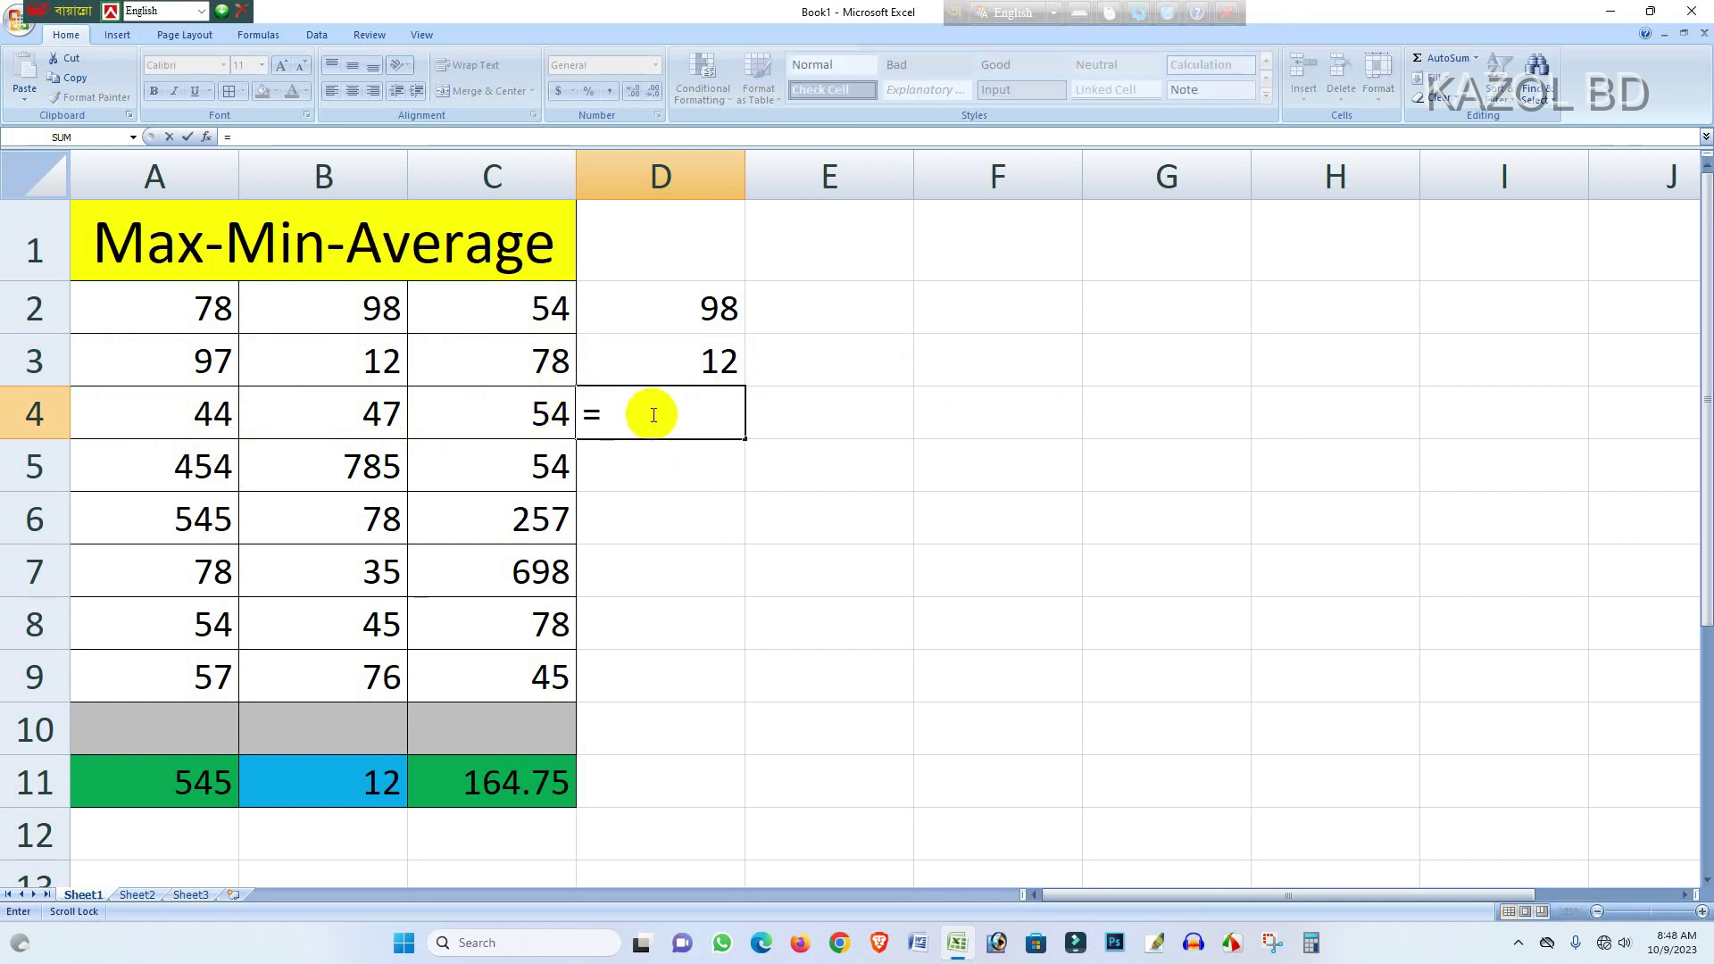
text(aver)
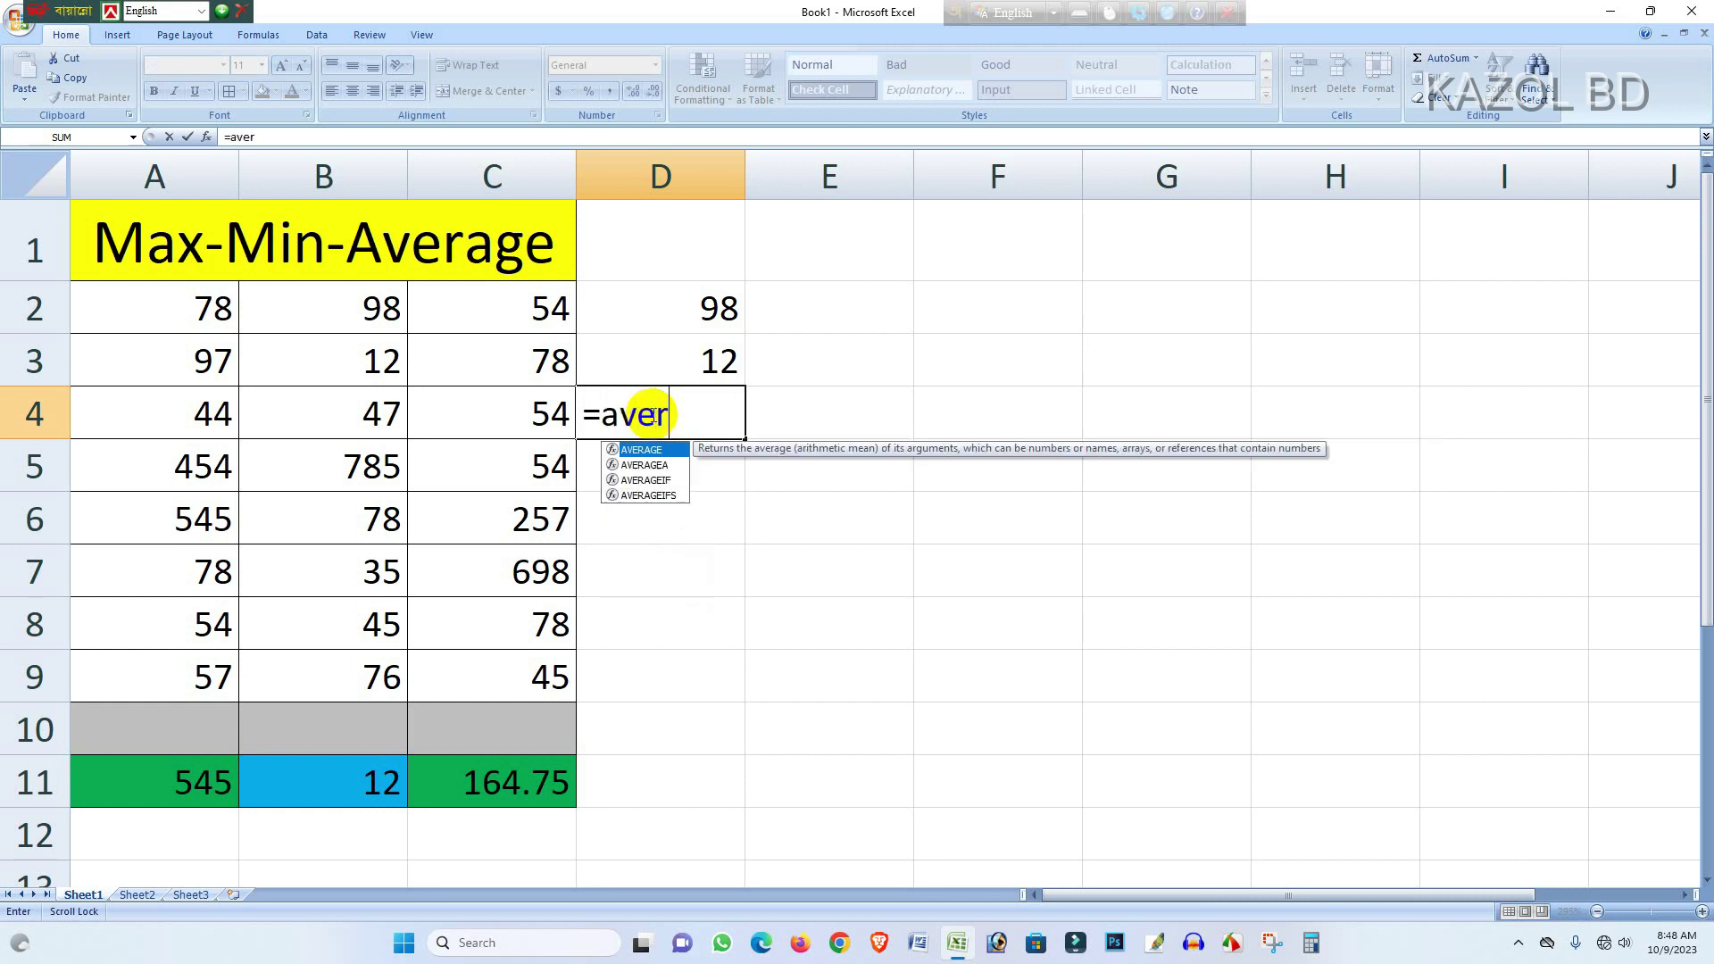
text(age()
drag(161, 416, 466, 410)
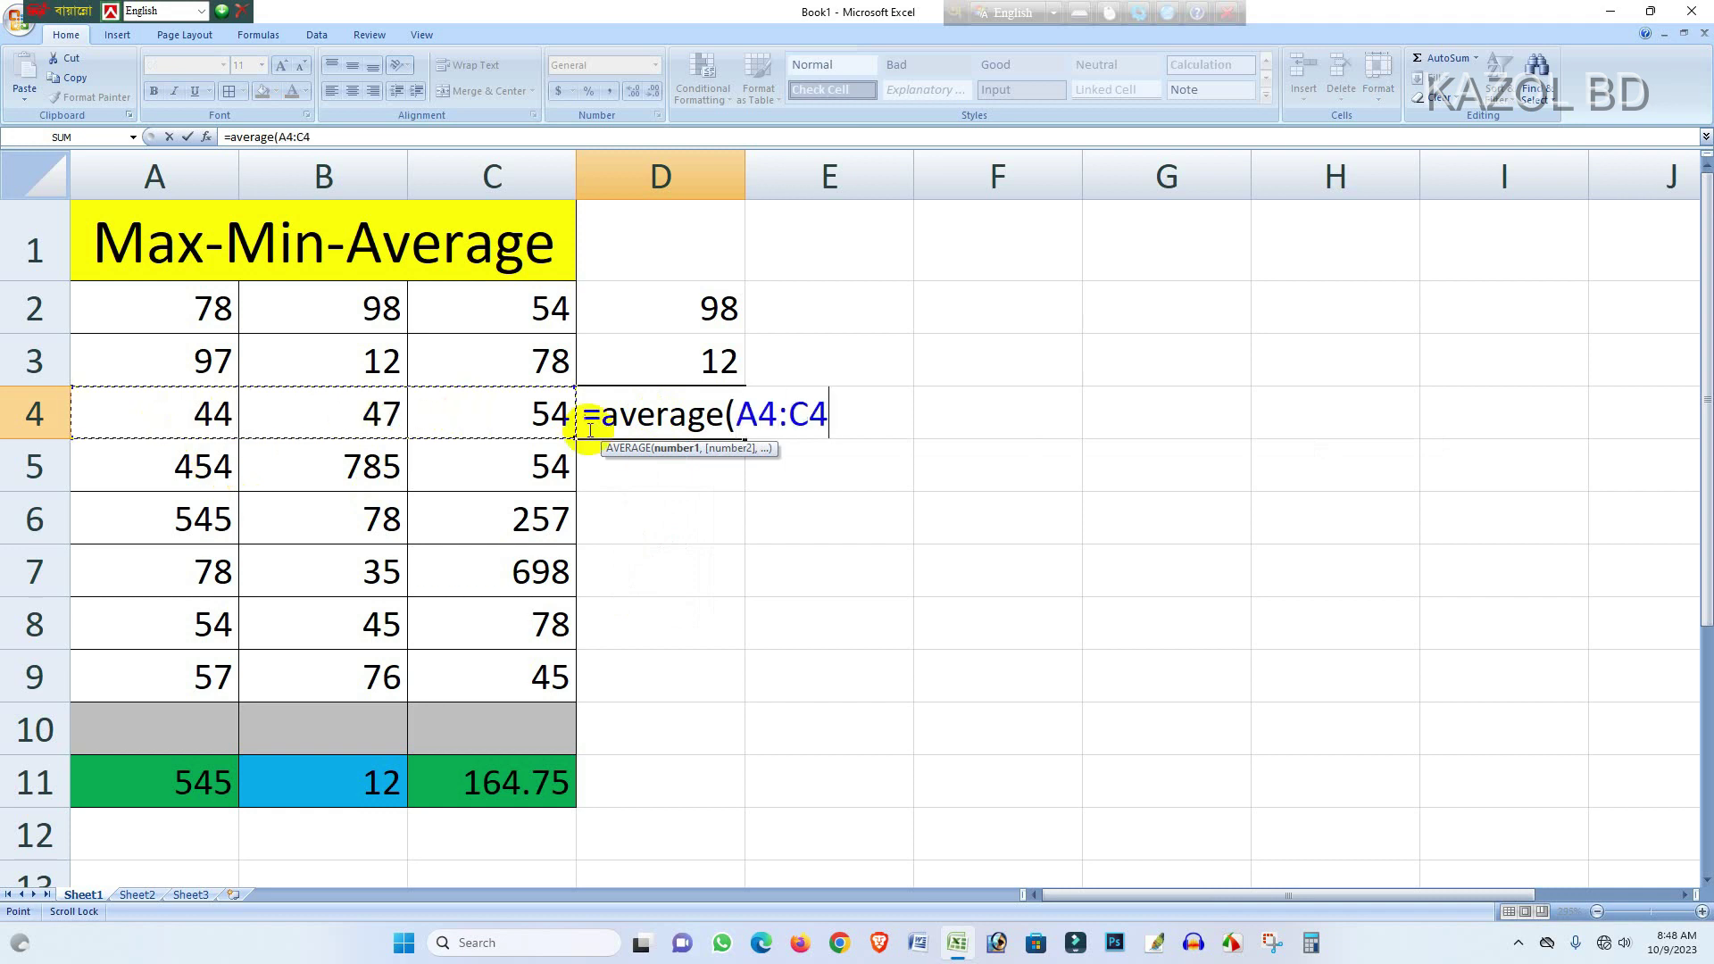
text())
key(Return)
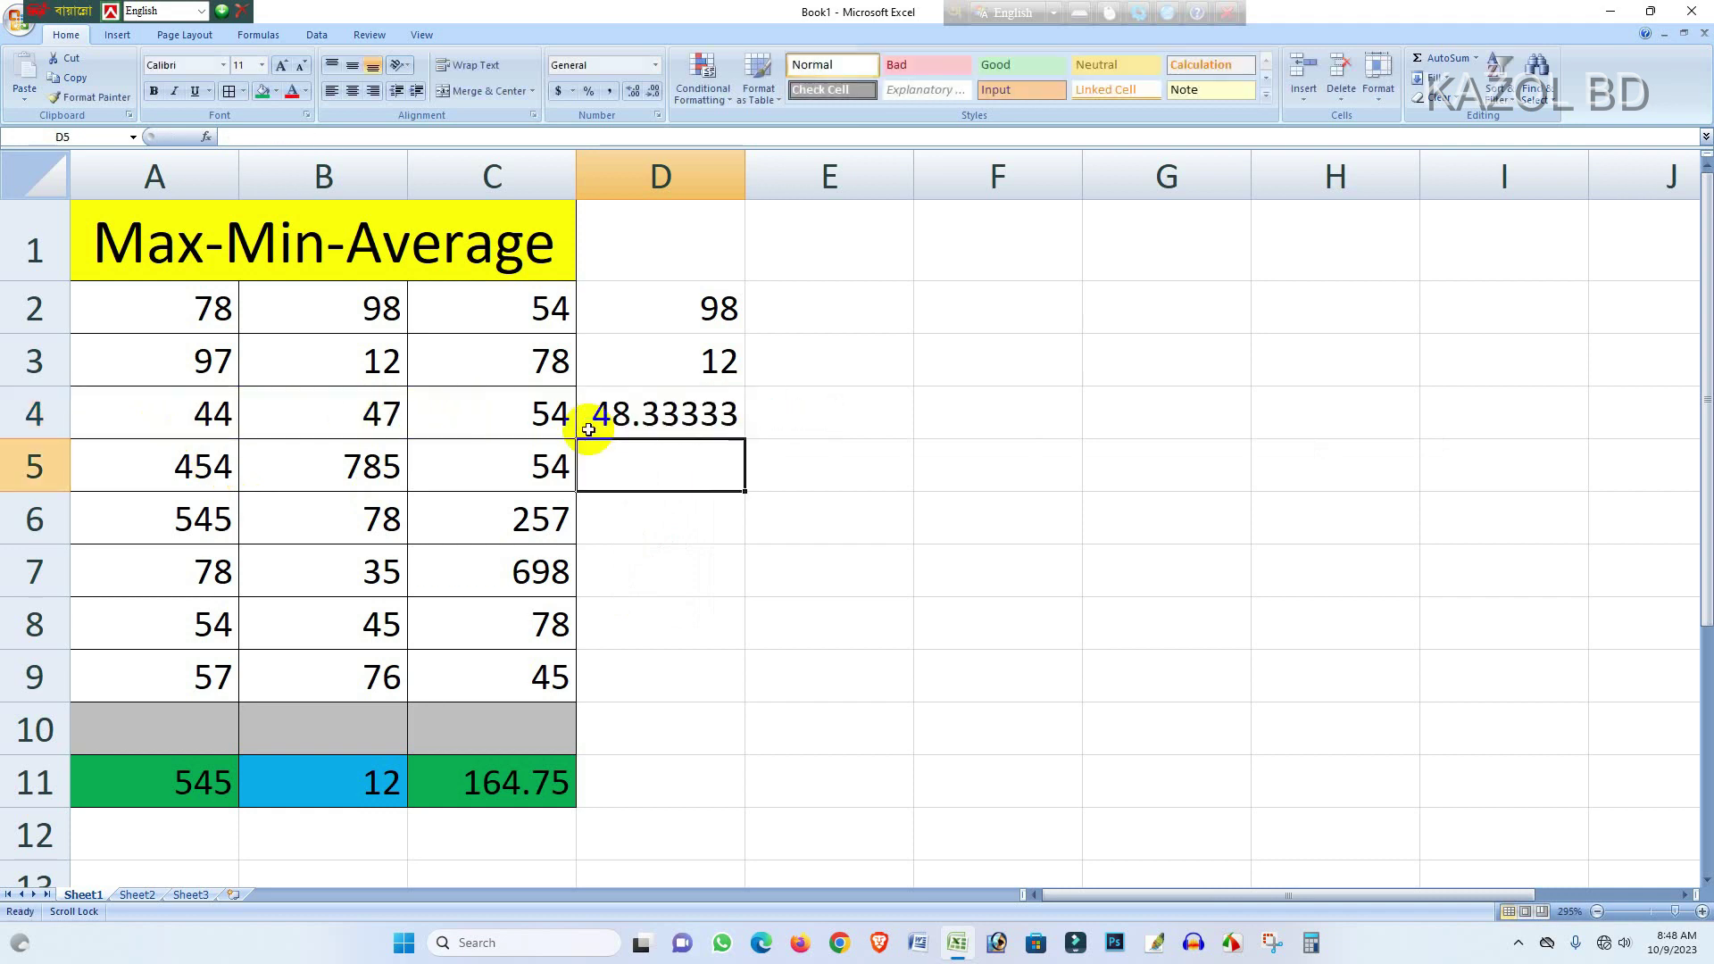